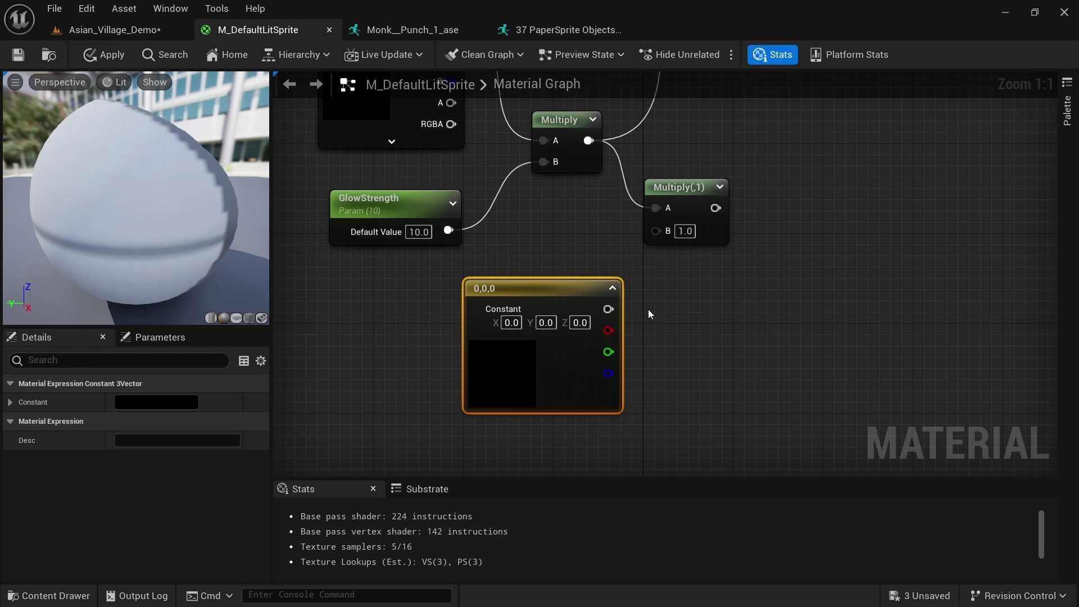
Feed the black 0,0,0 constant into Multiply(,1)'s B input and shift the picked colour to purple
{"action": "left_click_drag", "start_coordinate": [608, 309], "coordinate": [656, 231]}
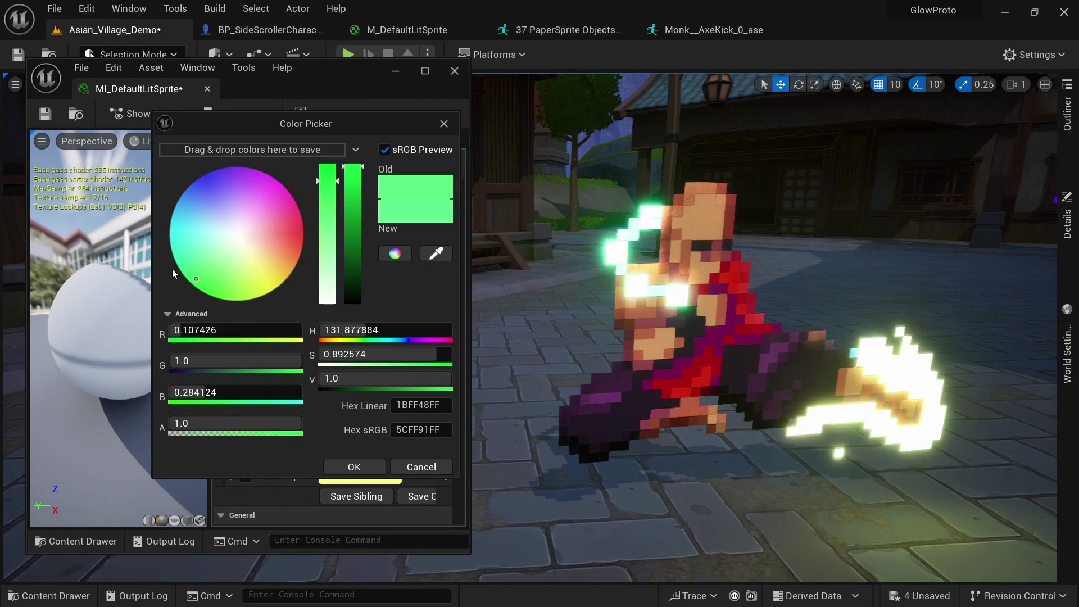
{"action": "left_click_drag", "start_coordinate": [176, 267], "coordinate": [287, 199]}
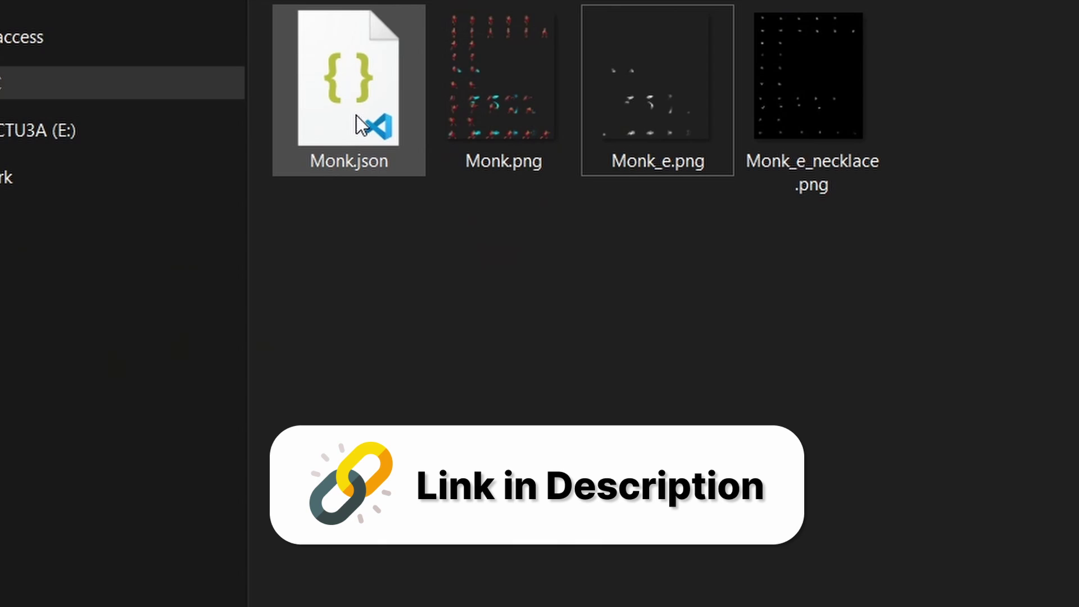
{"action": "left_click_drag", "start_coordinate": [360, 125], "coordinate": [672, 606]}
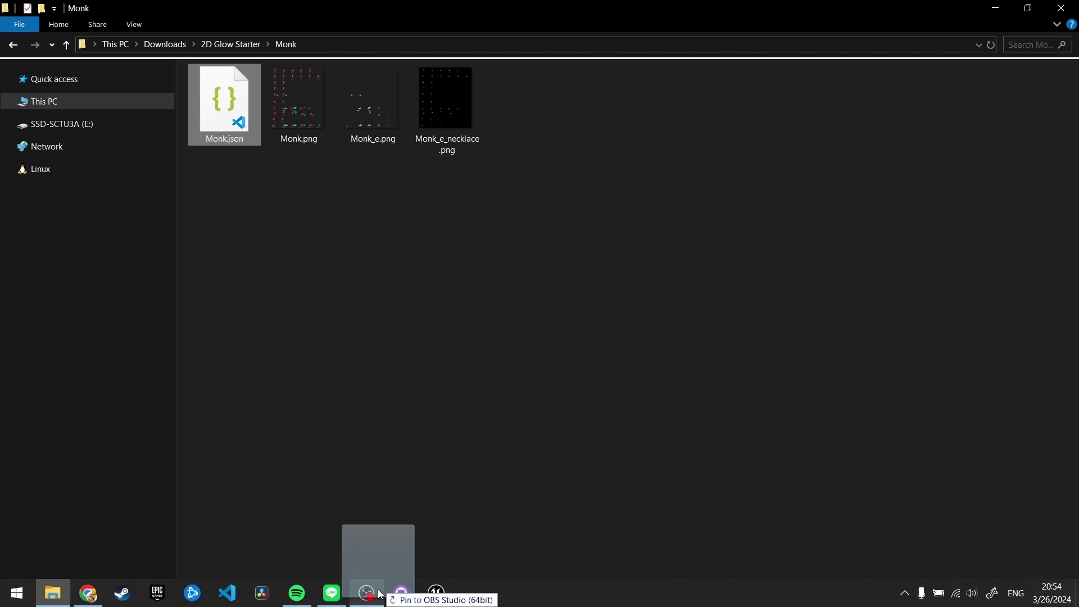
Import Monk.json into Showcase, create its flipbooks, and place Monk_Punch raised above the village ground
{"action": "left_click_drag", "start_coordinate": [380, 594], "coordinate": [424, 563]}
{"action": "left_click_drag", "start_coordinate": [424, 457], "coordinate": [424, 457]}
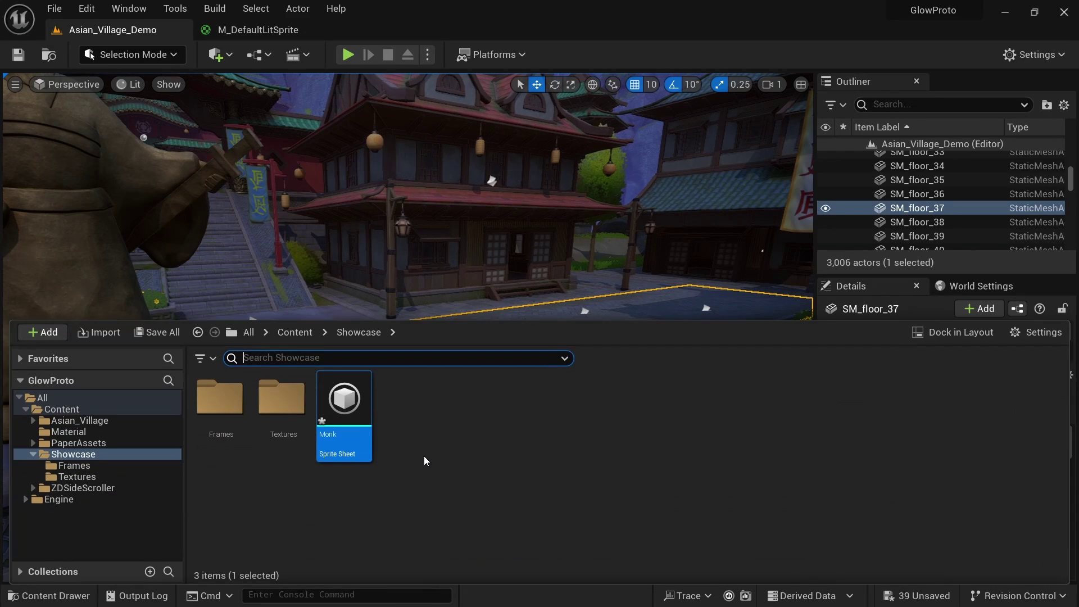
{"action": "right_click", "coordinate": [360, 432]}
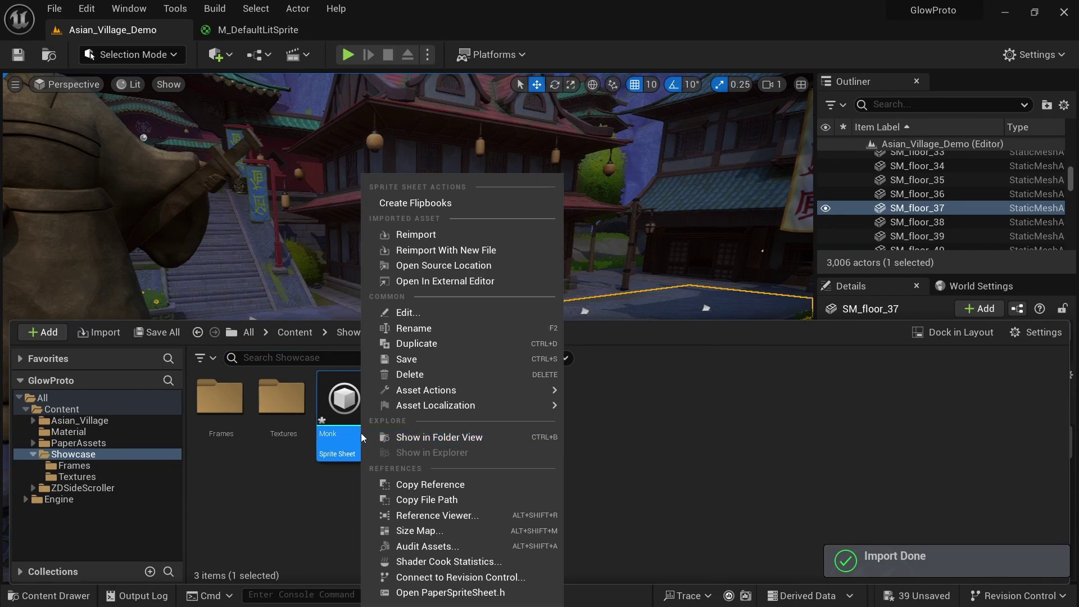
{"action": "left_click", "coordinate": [462, 203]}
{"action": "key", "text": "ctrl+space"}
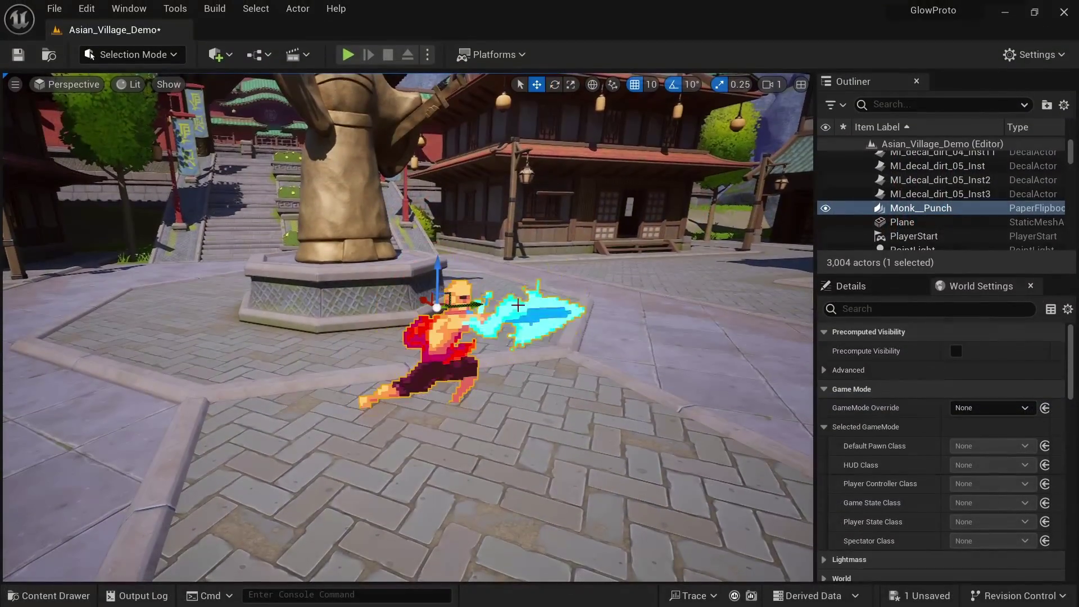
{"action": "mouse_move", "coordinate": [436, 262]}
{"action": "left_mouse_down"}
{"action": "mouse_move", "coordinate": [434, 243]}
{"action": "mouse_move", "coordinate": [434, 253]}
{"action": "left_mouse_up"}
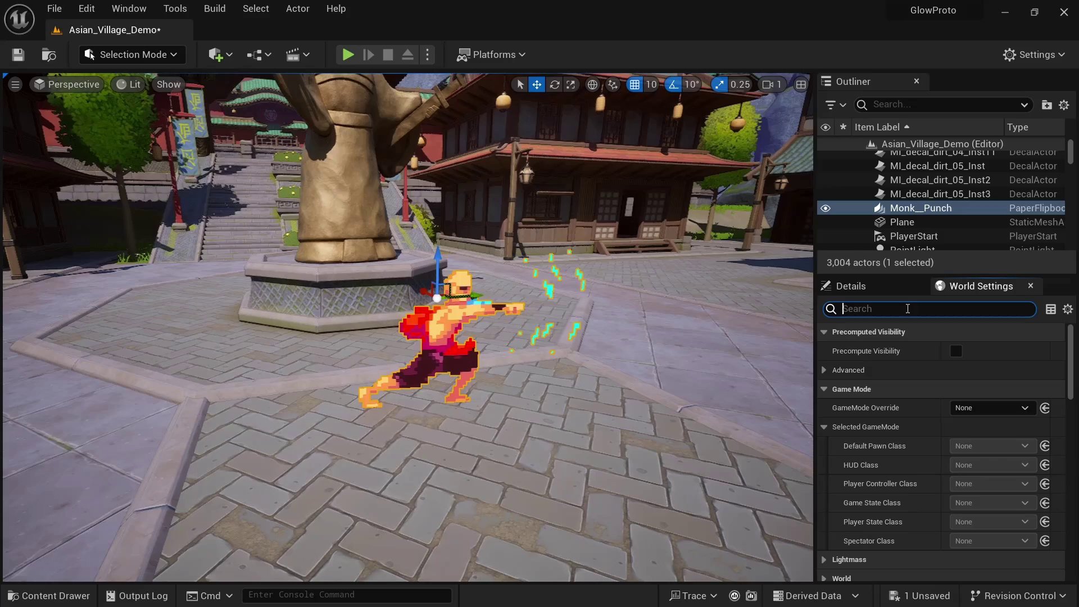
Find Monk_Punch's DefaultLitSpriteMaterial through its Element 0 material and drag it onto the project's Content folder
{"action": "left_click", "coordinate": [851, 286]}
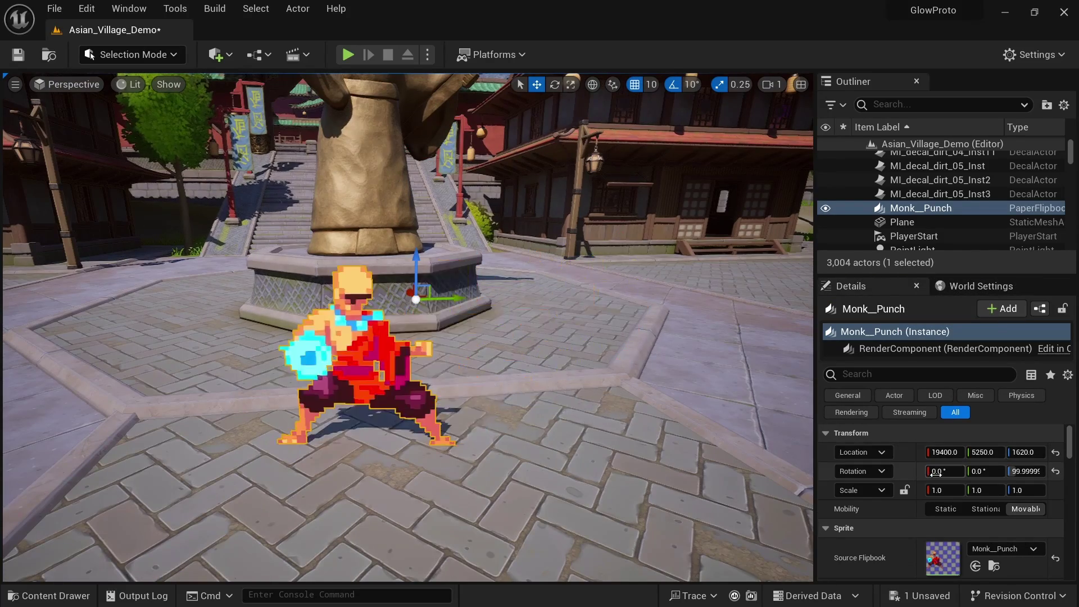
{"action": "scroll", "coordinate": [956, 483], "scroll_direction": "down", "scroll_amount": 5}
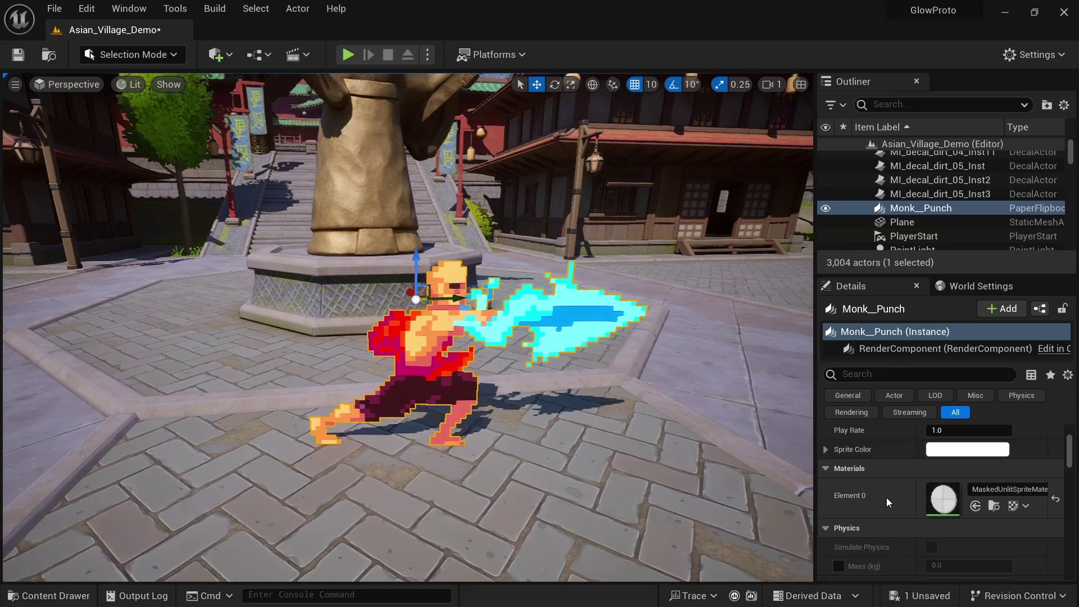
{"action": "left_click", "coordinate": [996, 509]}
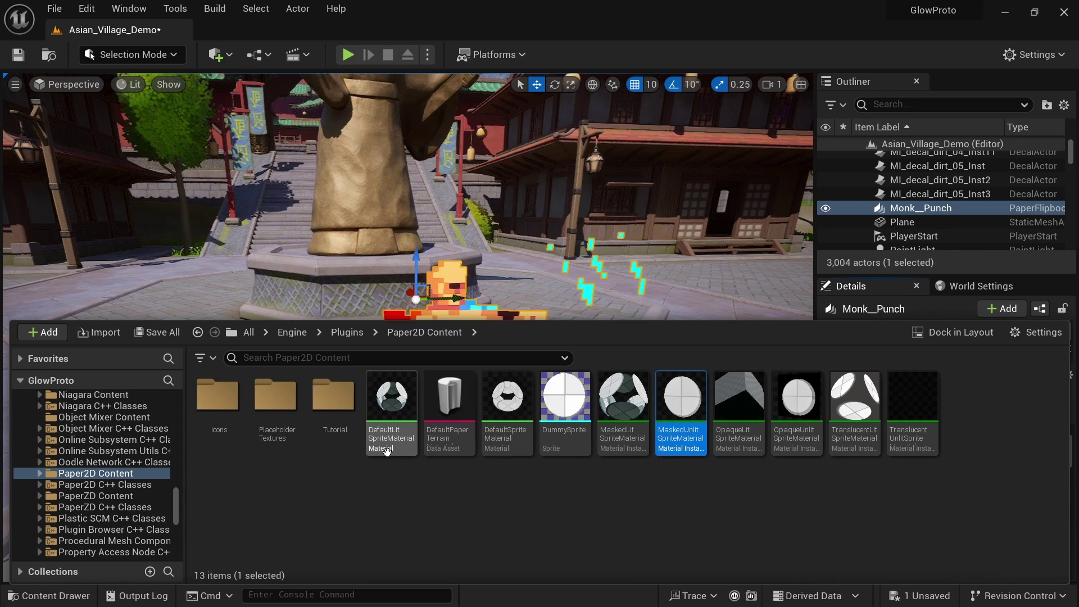
{"action": "mouse_move", "coordinate": [394, 441]}
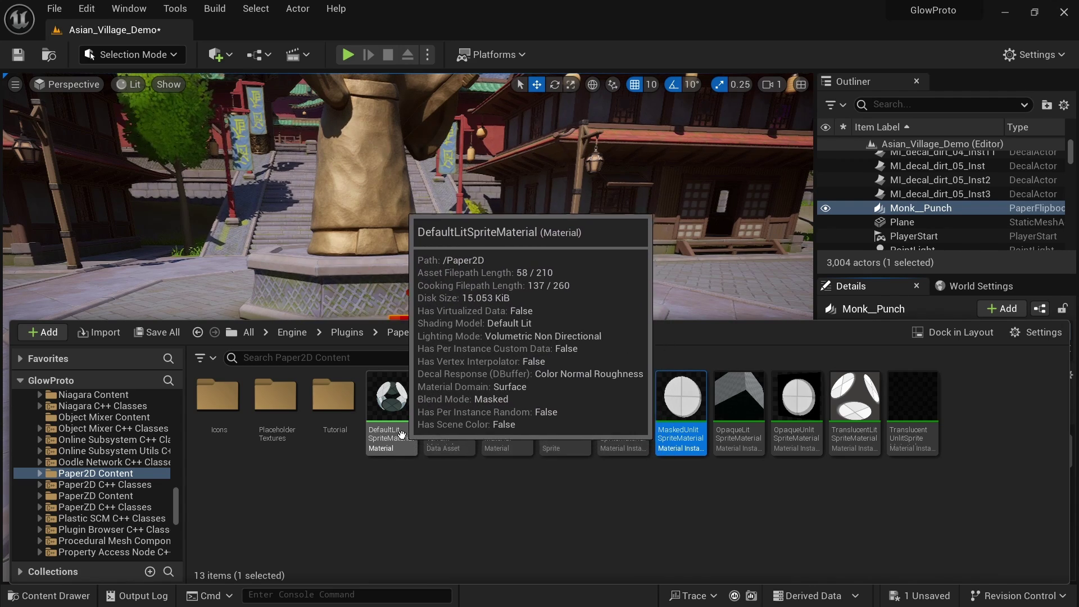
{"action": "left_click", "coordinate": [401, 434]}
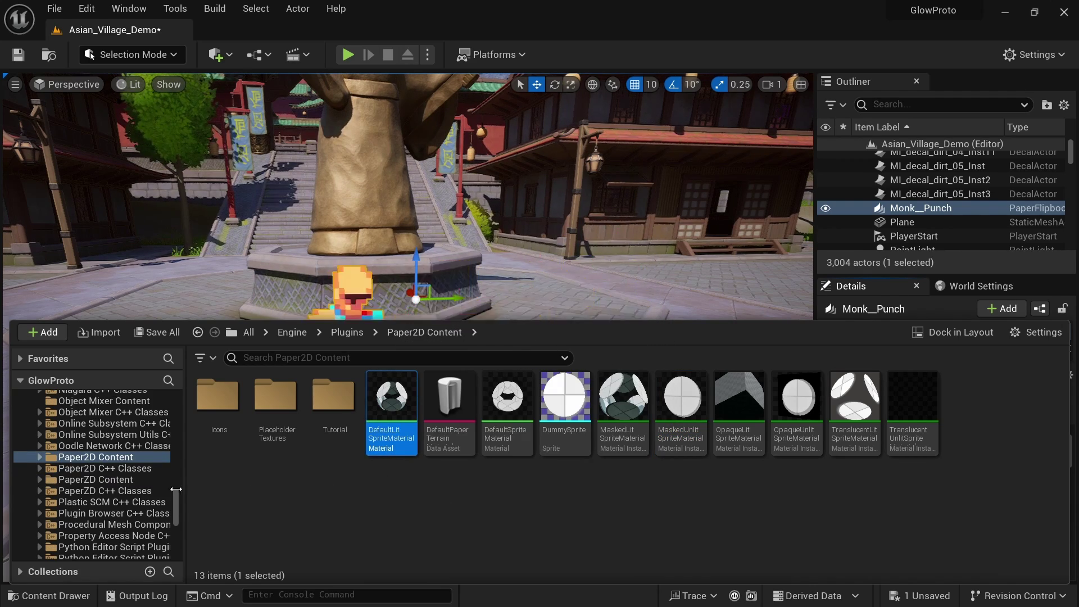
{"action": "scroll", "coordinate": [141, 486], "scroll_direction": "up", "scroll_amount": 15}
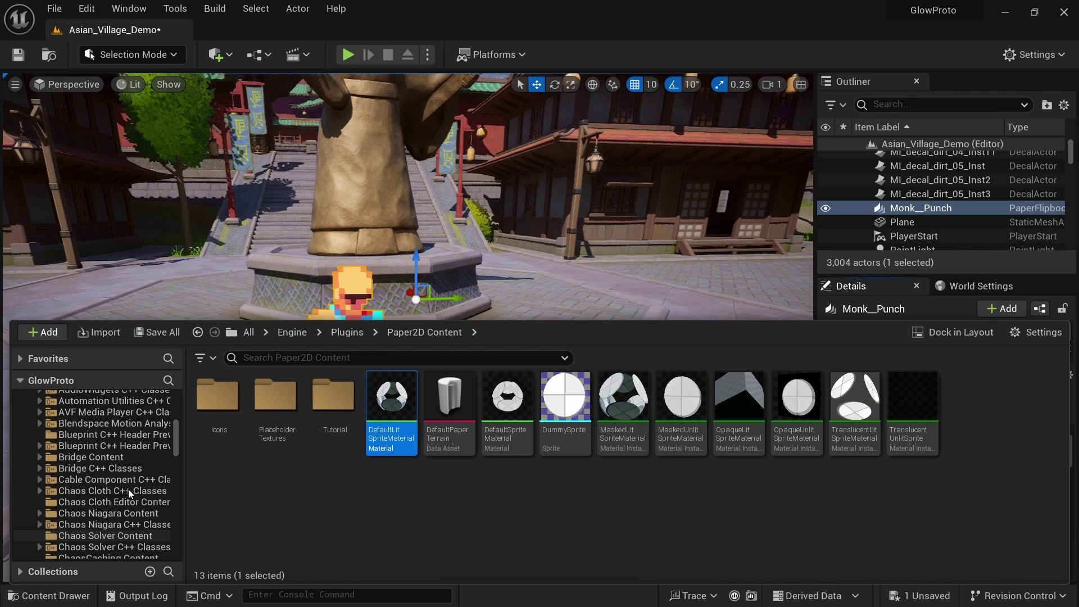
{"action": "scroll", "coordinate": [130, 493], "scroll_direction": "up", "scroll_amount": 10}
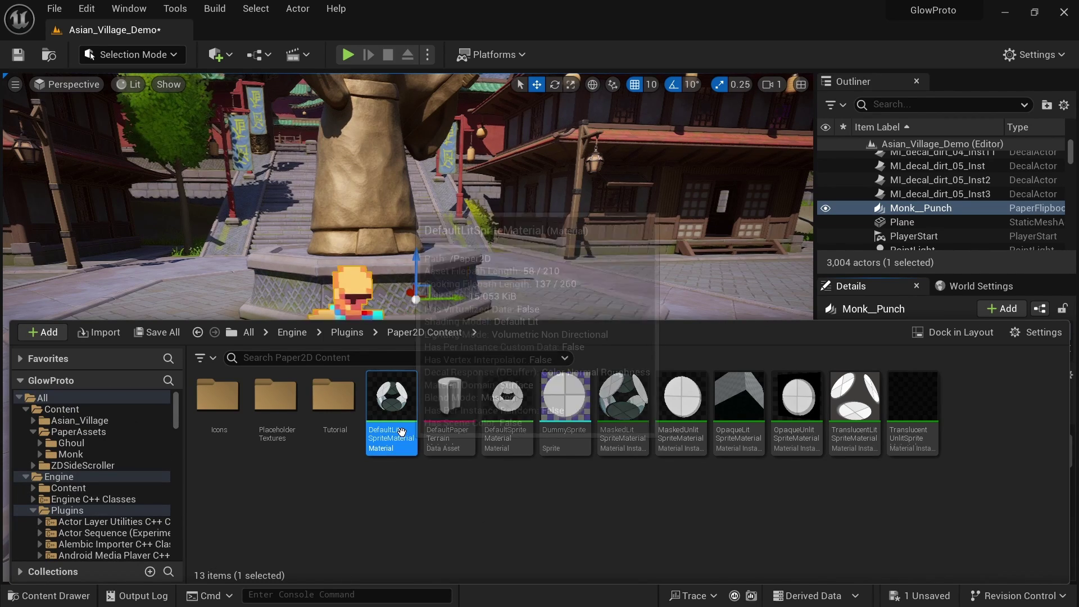
{"action": "mouse_move", "coordinate": [395, 434]}
{"action": "left_click_drag", "start_coordinate": [395, 435], "coordinate": [72, 412]}
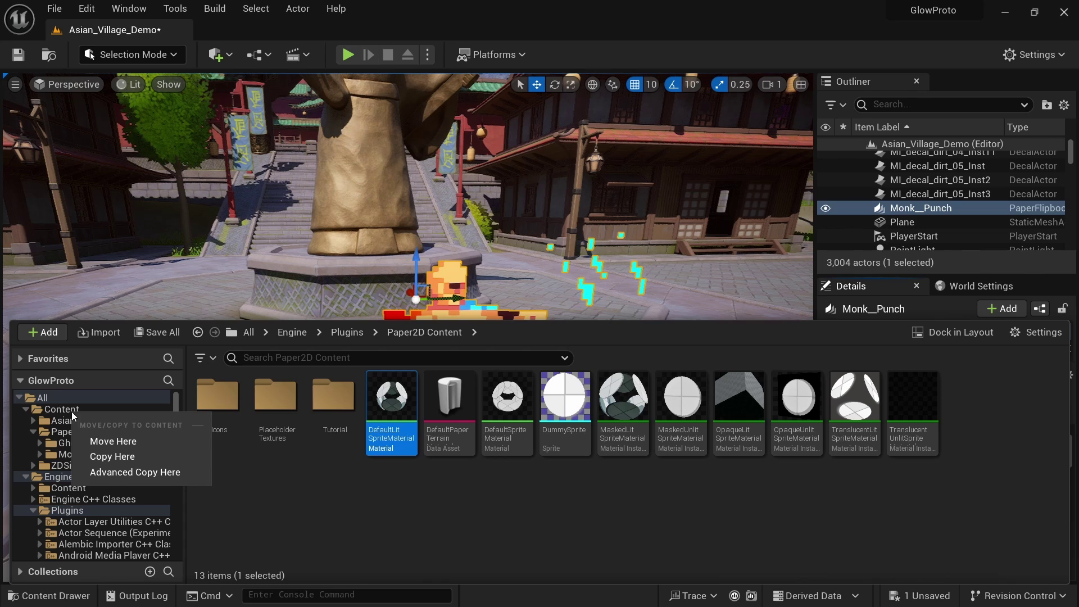
Copy the material into Content and create a new folder named Materials there
{"action": "left_click", "coordinate": [144, 457]}
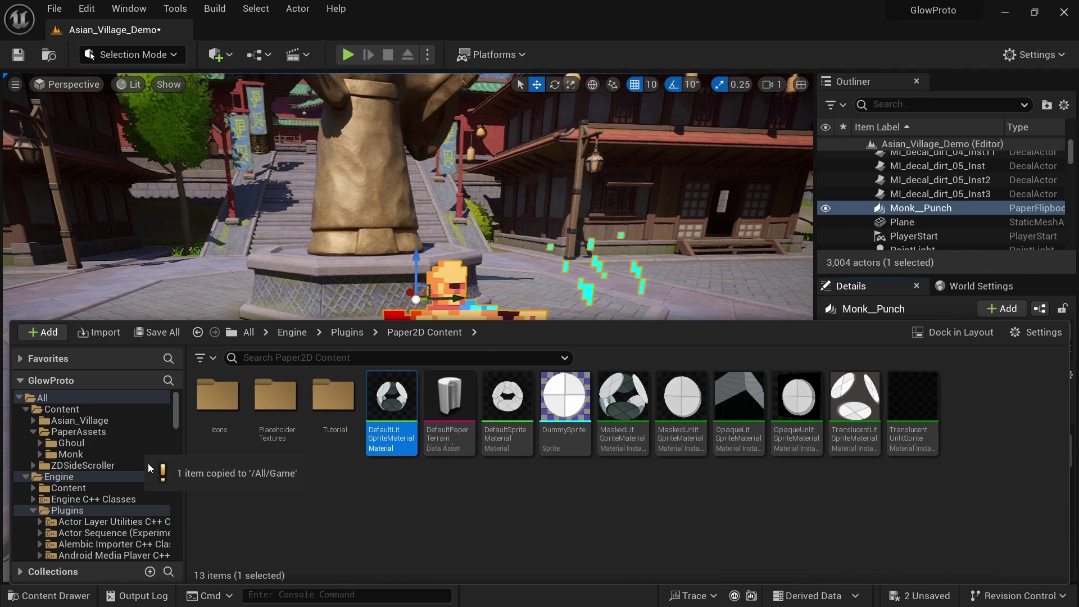
{"action": "left_click", "coordinate": [90, 411]}
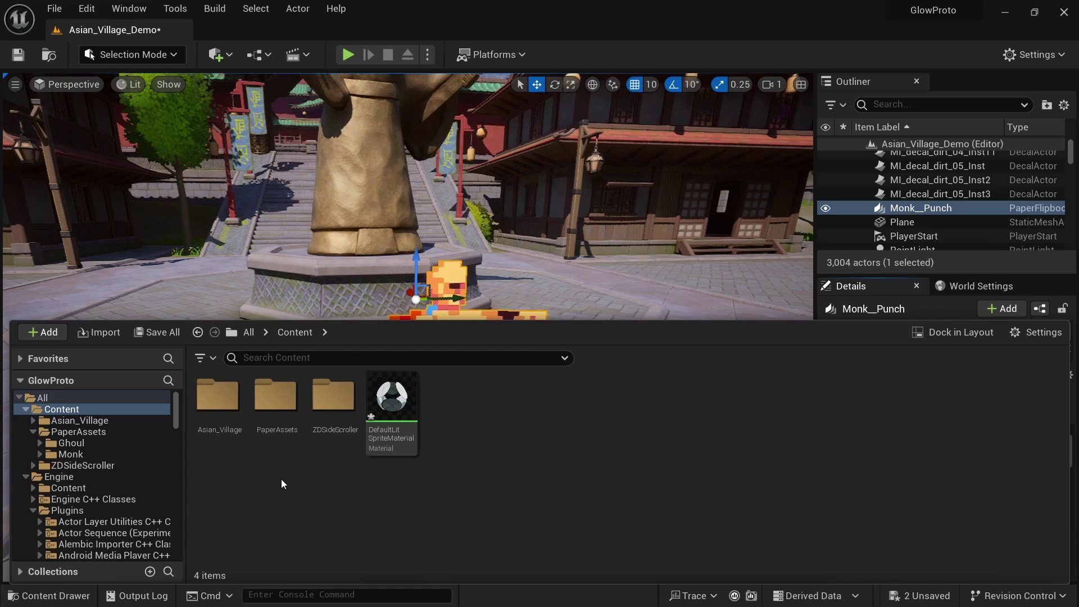
{"action": "right_click", "coordinate": [502, 437]}
{"action": "left_click", "coordinate": [565, 209]}
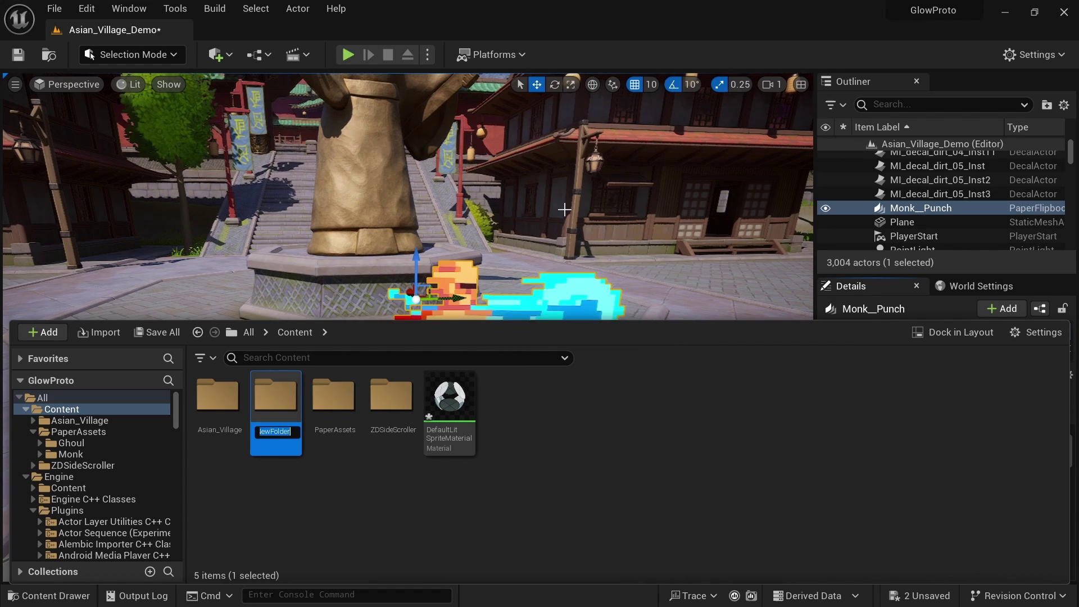
{"action": "type", "text": "Materials"}
{"action": "key", "text": "Return"}
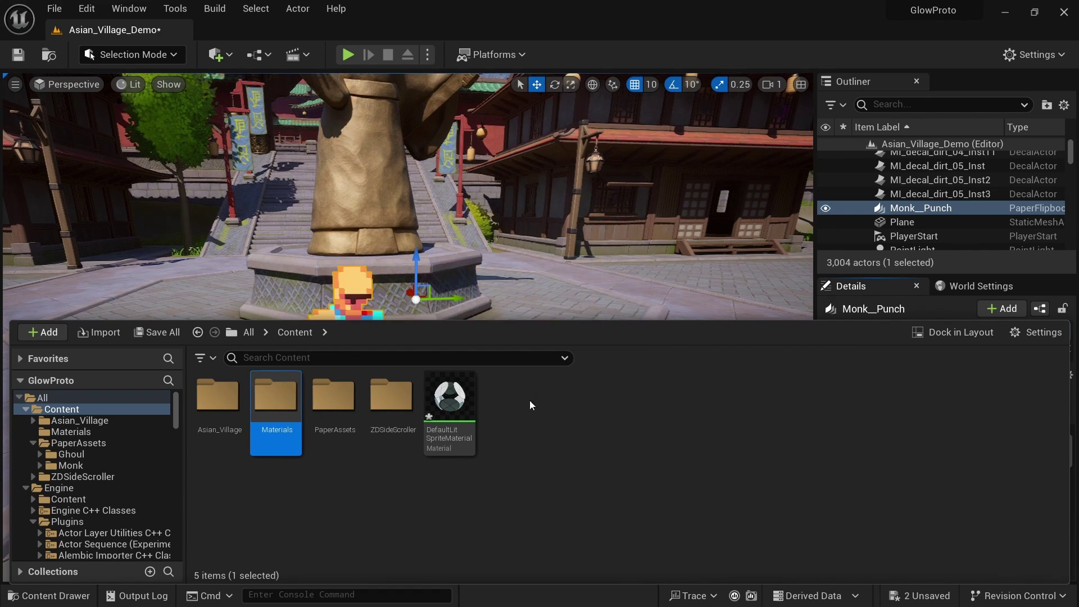
Move the copied material into Materials and rename it M_DefaultLitSprite
{"action": "left_click_drag", "start_coordinate": [449, 396], "coordinate": [287, 432]}
{"action": "left_click", "coordinate": [302, 451]}
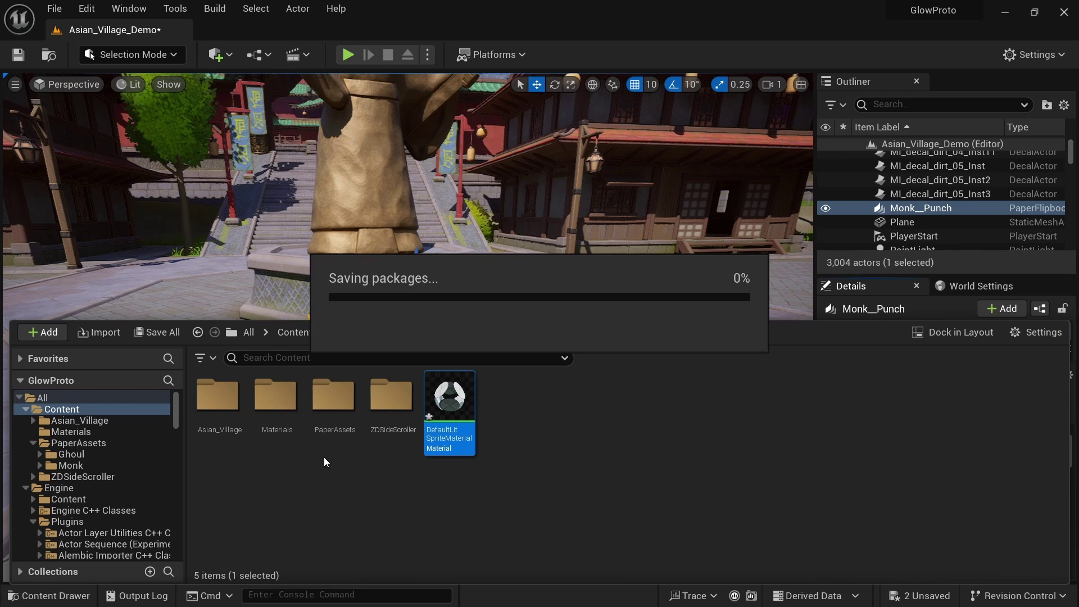
{"action": "double_click", "coordinate": [280, 419]}
{"action": "left_click", "coordinate": [223, 441]}
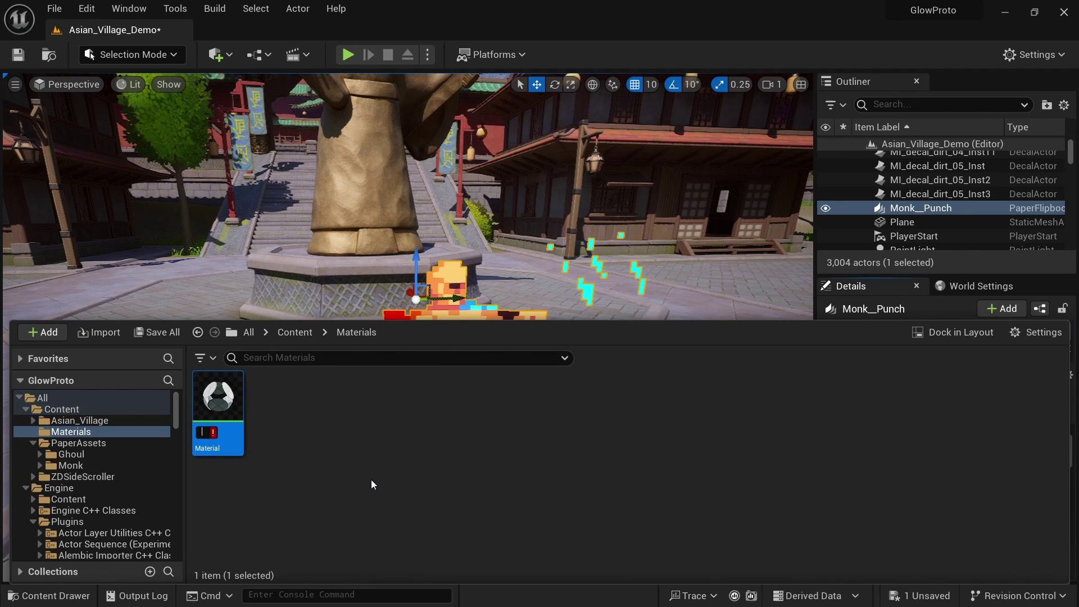
{"action": "type", "text": "M_DefaultLitSprite"}
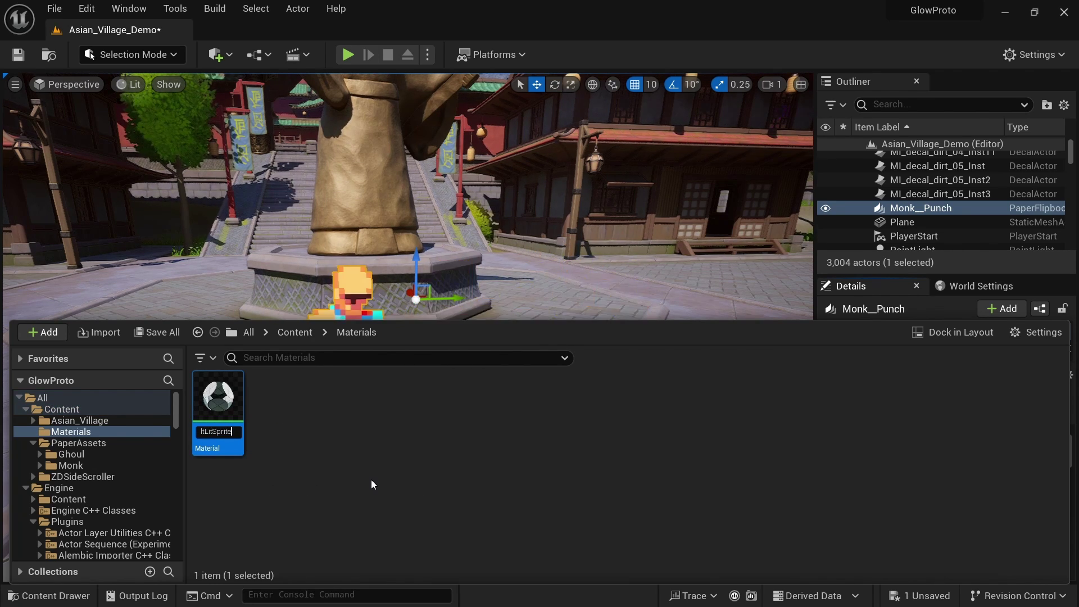
{"action": "key", "text": "Return"}
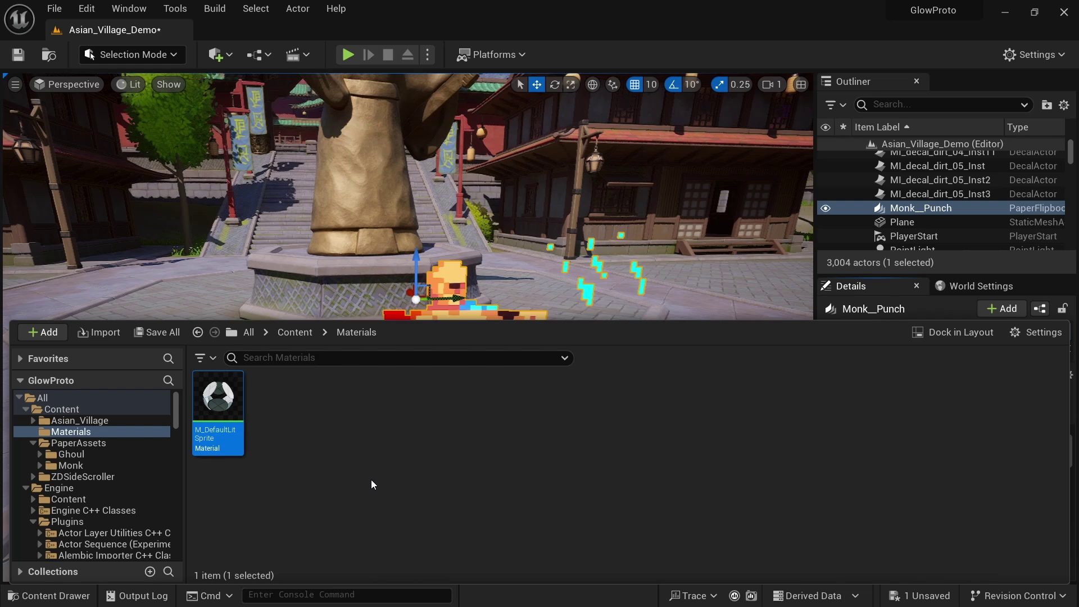
Create a material instance, MI_DefaultLitSprite, from M_DefaultLitSprite
{"action": "left_click", "coordinate": [336, 437]}
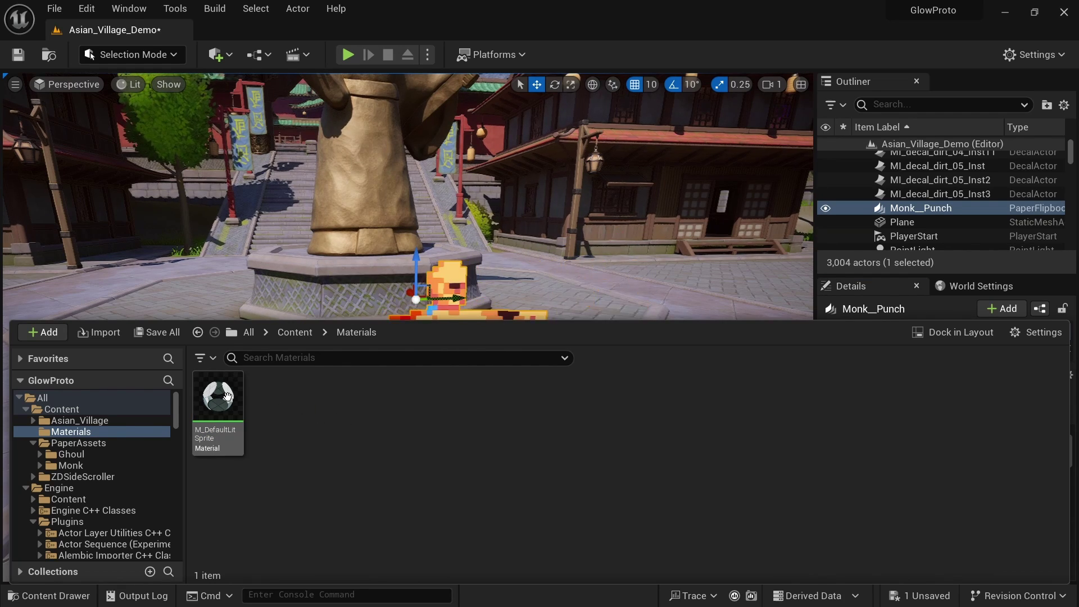
{"action": "right_click", "coordinate": [228, 398]}
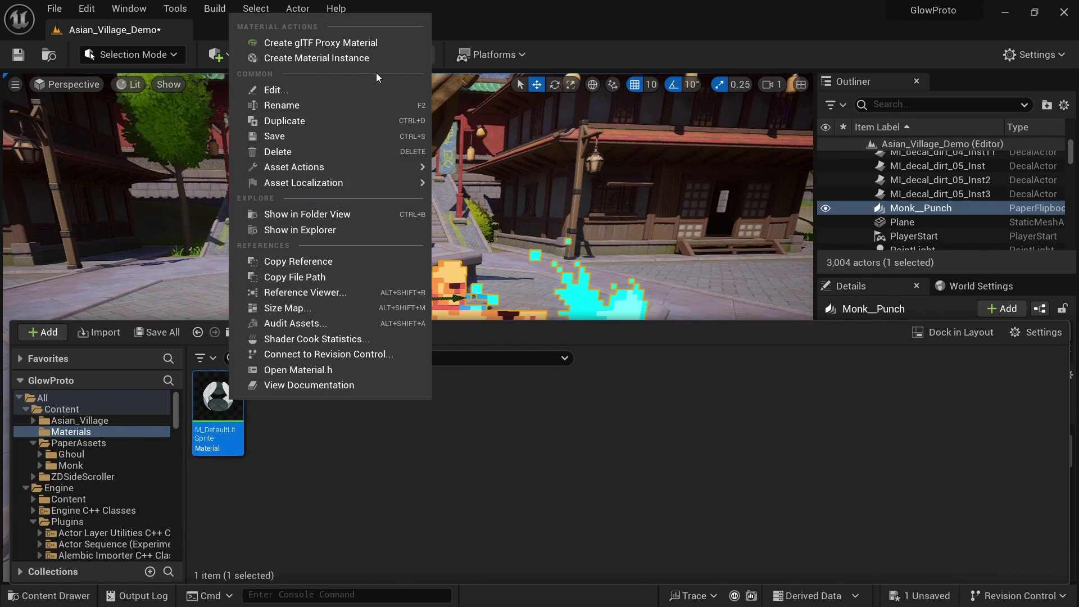
{"action": "left_click", "coordinate": [354, 60]}
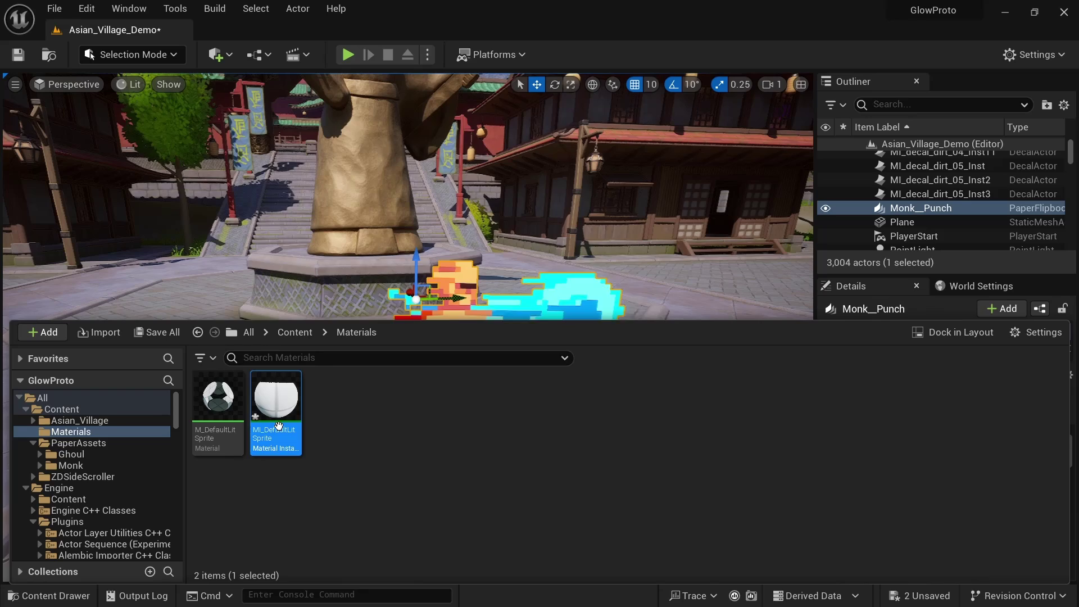
Assign MI_DefaultLitSprite as Monk_Punch's Element 0 material and locate it in the asset browser
{"action": "left_click_drag", "start_coordinate": [278, 426], "coordinate": [448, 304]}
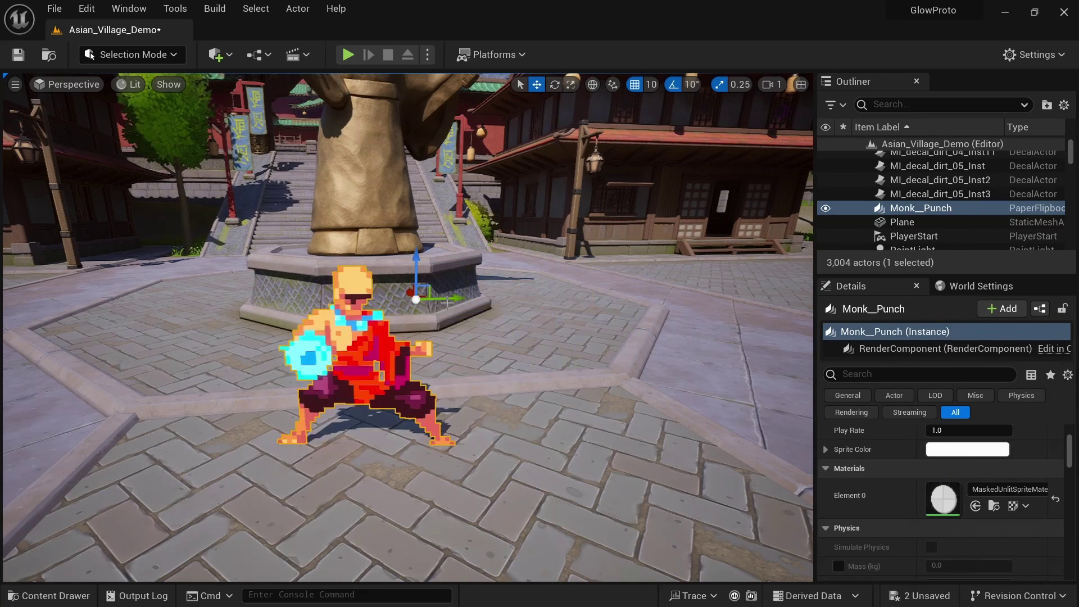
{"action": "left_click", "coordinate": [1004, 493]}
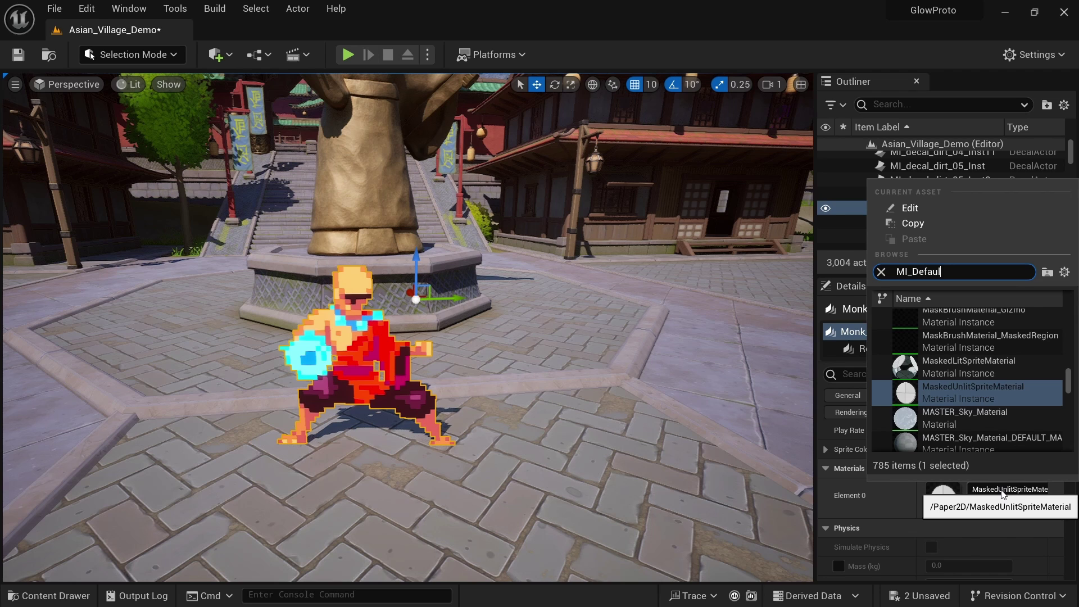
{"action": "type", "text": "MI_DefaultLit"}
{"action": "left_click", "coordinate": [966, 317]}
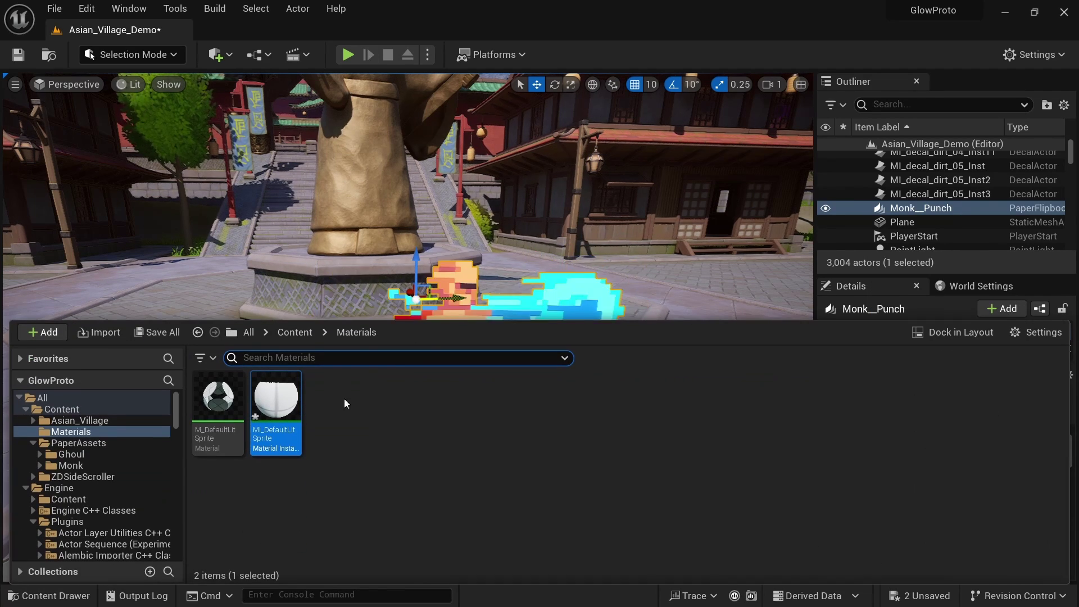
{"action": "left_click", "coordinate": [993, 505]}
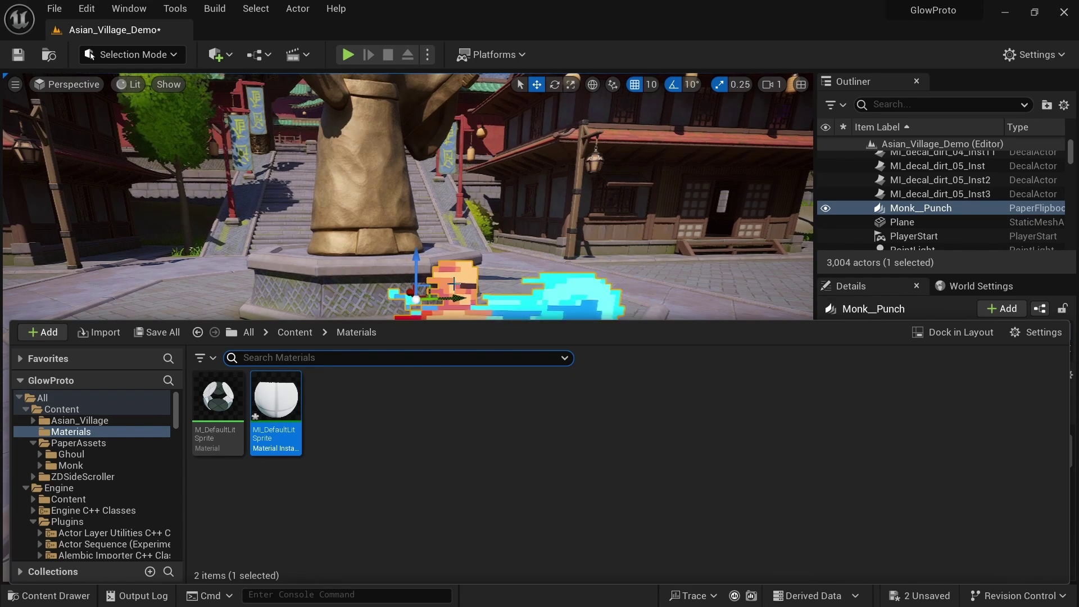
Open the M_DefaultLitSprite graph, move TexCoord further left and nudge Source Texture up-left
{"action": "mouse_move", "coordinate": [225, 440]}
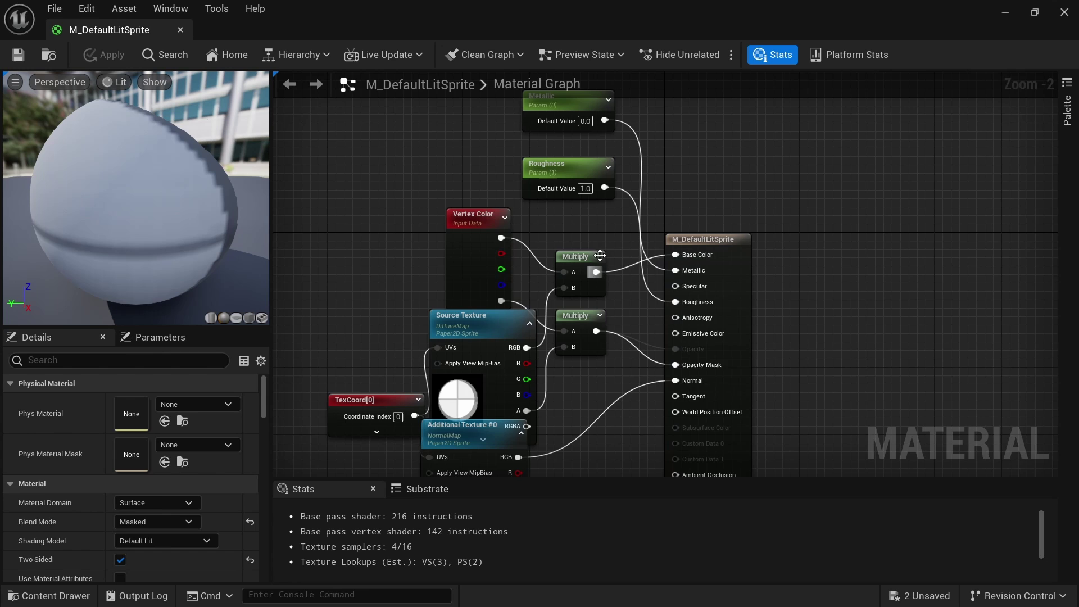
{"action": "right_click_drag", "start_coordinate": [600, 255], "coordinate": [565, 274]}
{"action": "right_click_drag", "start_coordinate": [463, 282], "coordinate": [465, 248]}
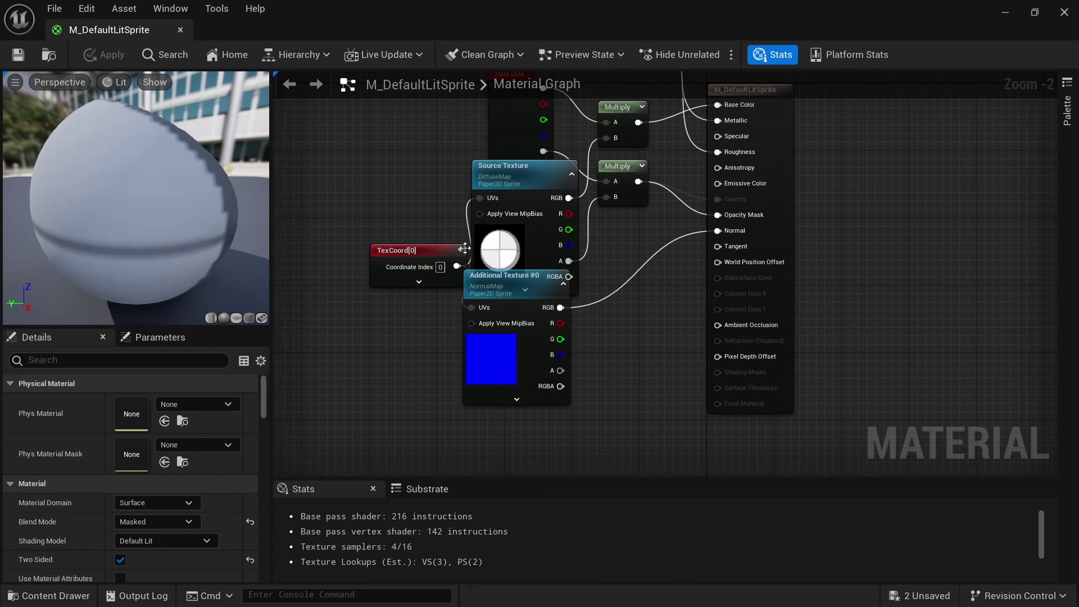
{"action": "left_click", "coordinate": [515, 167]}
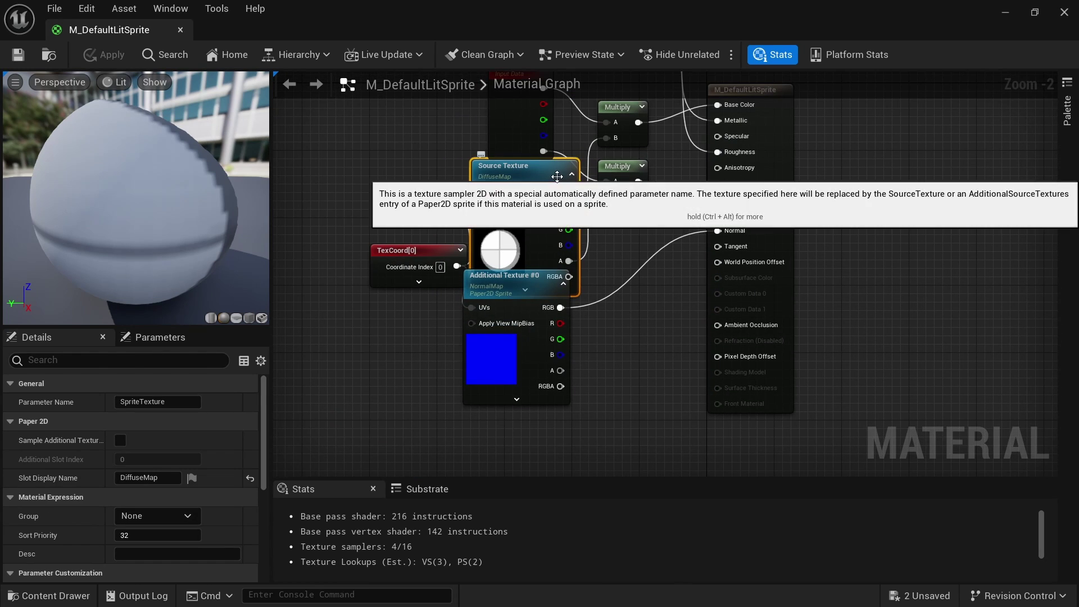
{"action": "left_click_drag", "start_coordinate": [404, 258], "coordinate": [362, 258]}
{"action": "mouse_move", "coordinate": [520, 298]}
{"action": "left_mouse_down"}
{"action": "mouse_move", "coordinate": [512, 289]}
{"action": "mouse_move", "coordinate": [516, 300]}
{"action": "left_mouse_up"}
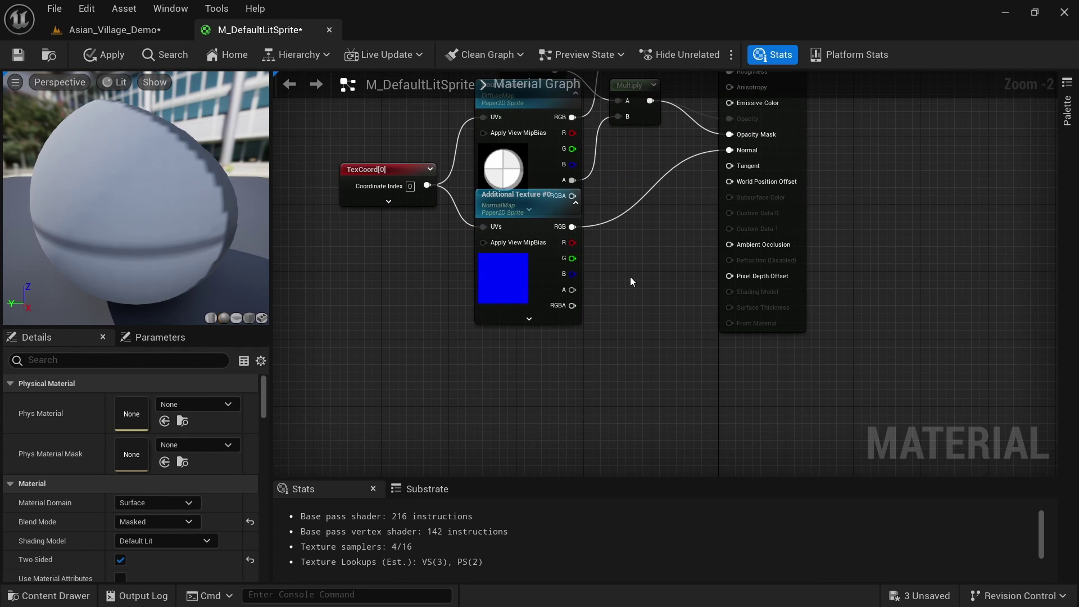
Duplicate the Additional Texture #0 node and place the copy below the original
{"action": "scroll", "coordinate": [646, 284], "scroll_direction": "up", "scroll_amount": 2}
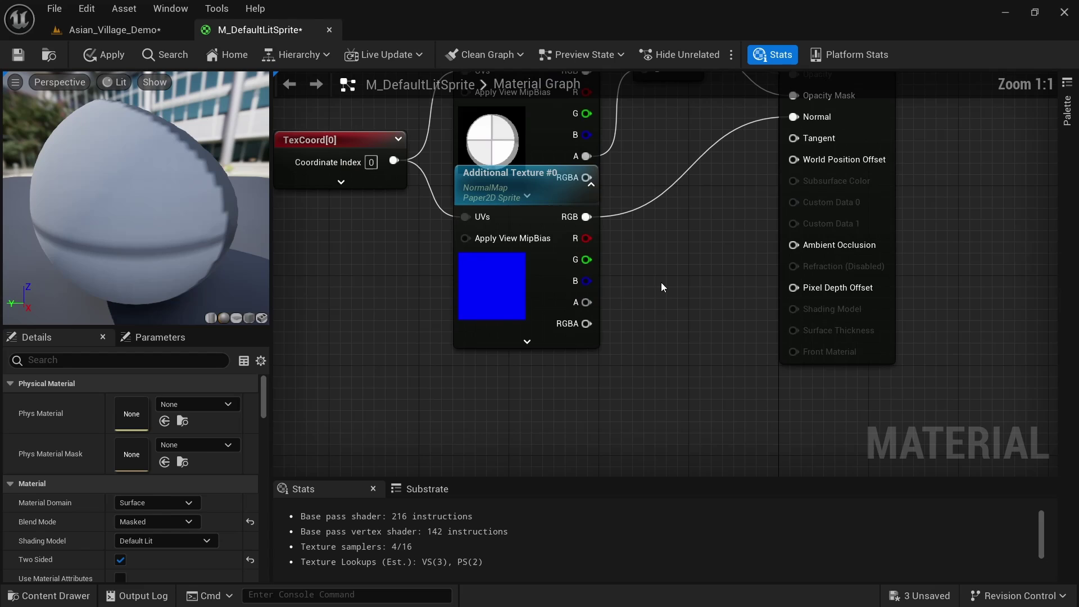
{"action": "left_click", "coordinate": [554, 222]}
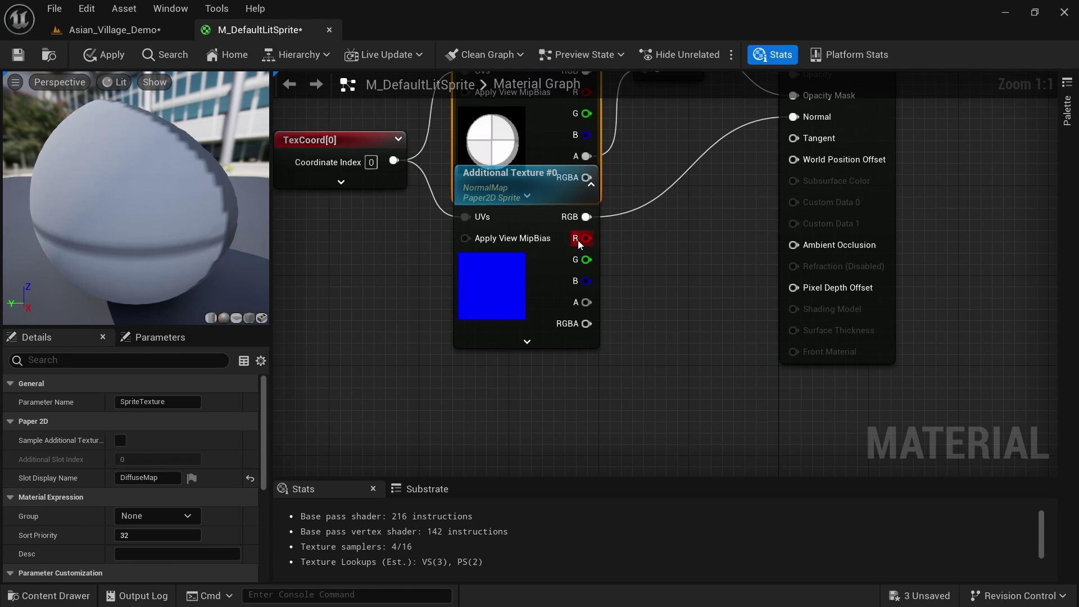
{"action": "right_click_drag", "start_coordinate": [656, 295], "coordinate": [650, 262]}
{"action": "key", "text": "ctrl+c"}
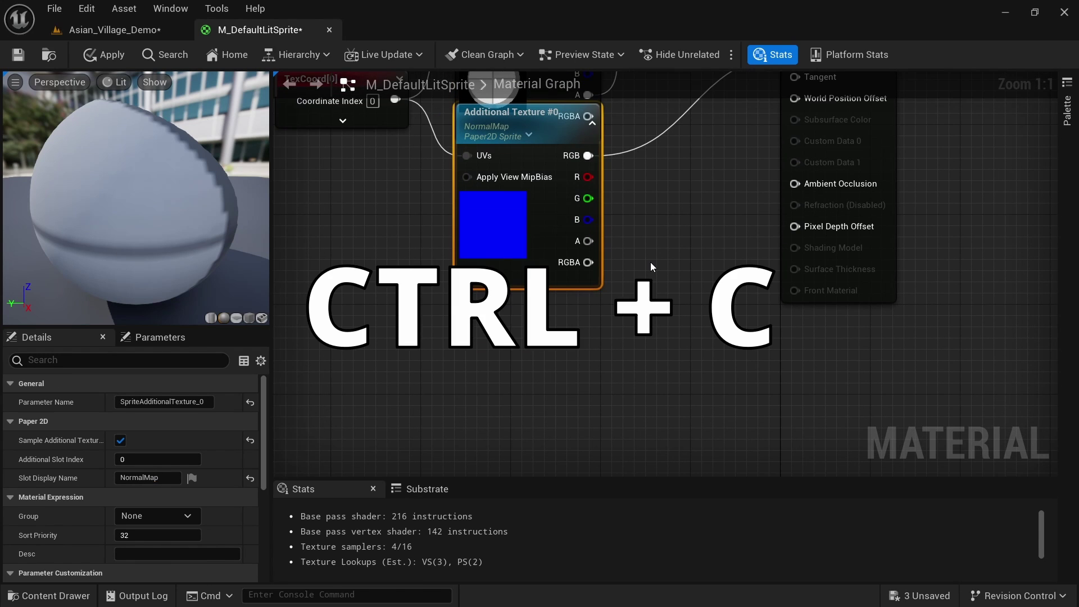
{"action": "key", "text": "ctrl+v"}
{"action": "left_click_drag", "start_coordinate": [736, 281], "coordinate": [511, 320]}
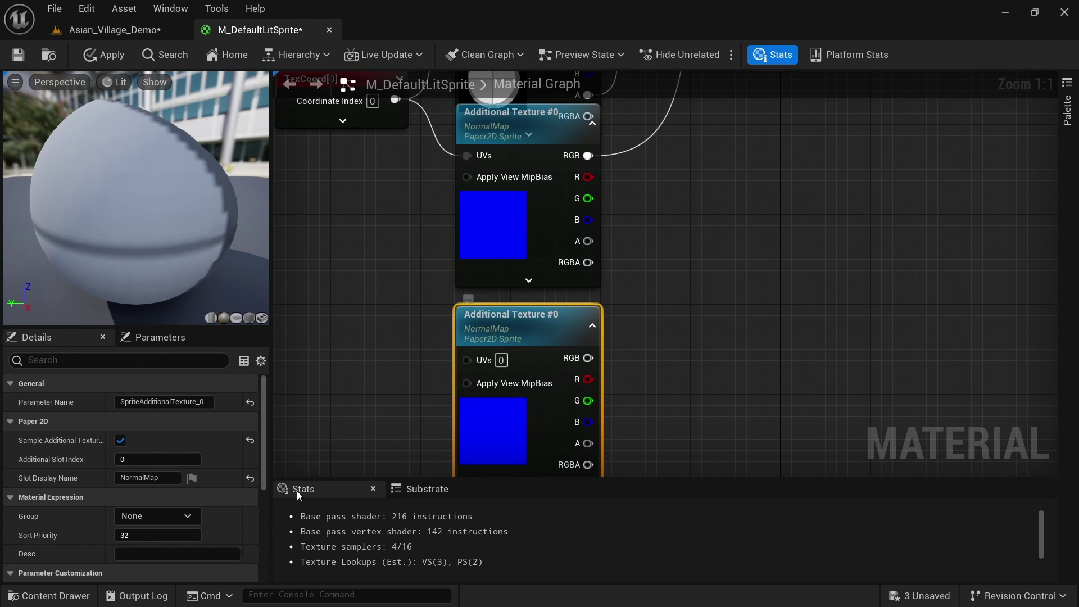
Set the copy to slot index 1 named EmissiveMap, wire RGB into Emissive Color, and apply
{"action": "left_click", "coordinate": [143, 460]}
{"action": "type", "text": "1"}
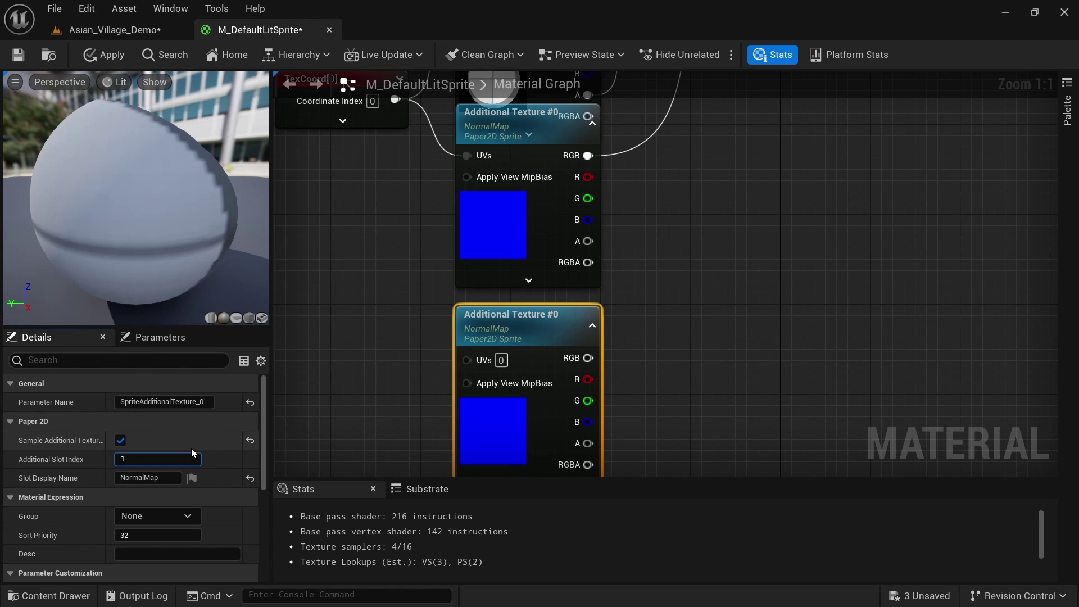
{"action": "key", "text": "Return"}
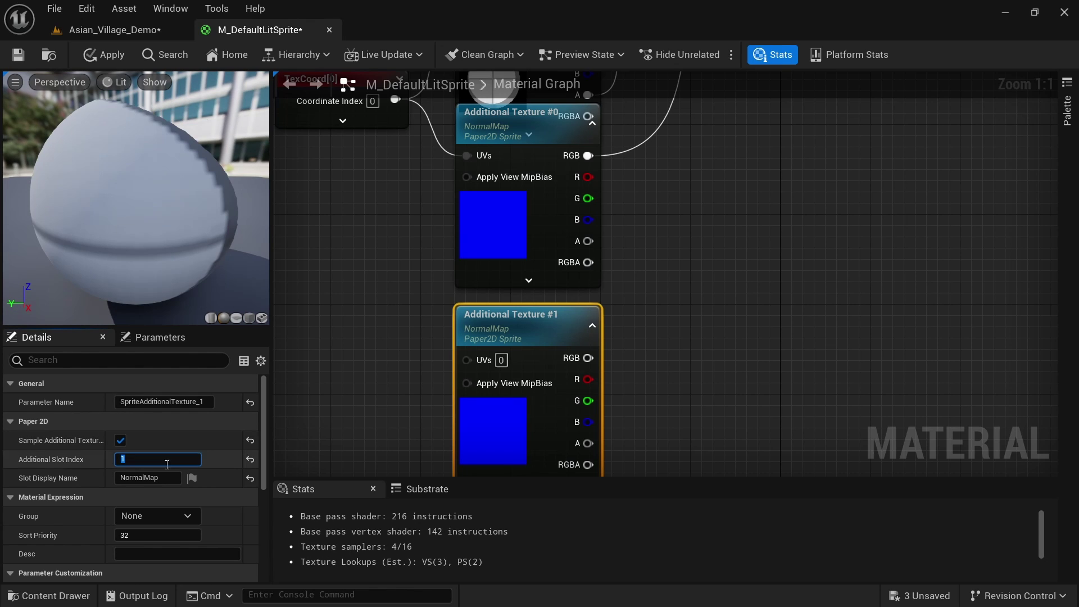
{"action": "left_click", "coordinate": [149, 479]}
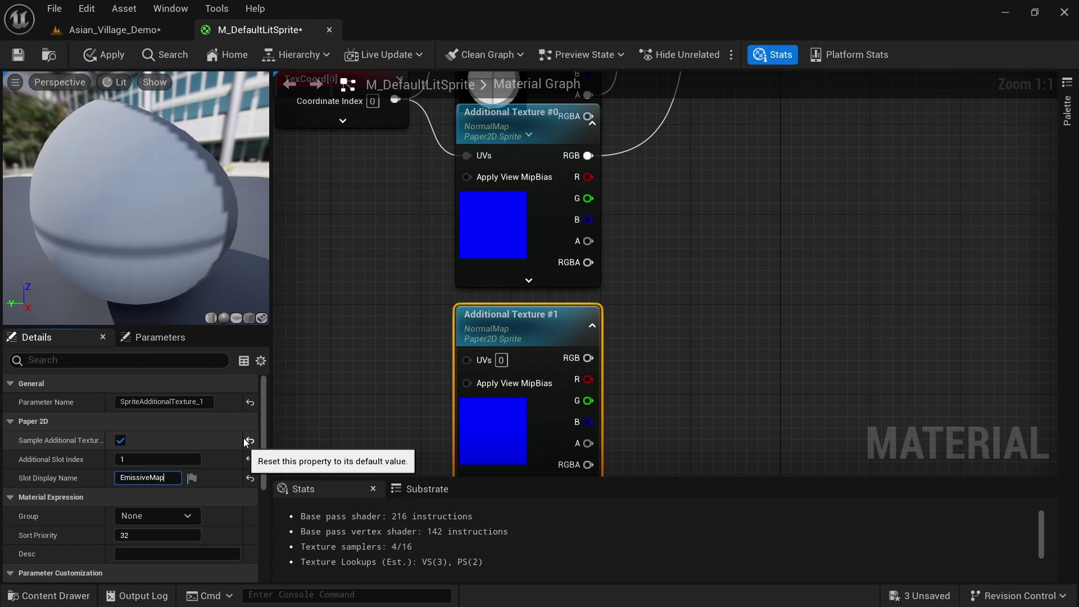
{"action": "key", "text": "Return"}
{"action": "scroll", "coordinate": [681, 228], "scroll_direction": "down", "scroll_amount": 2}
{"action": "left_click_drag", "start_coordinate": [616, 323], "coordinate": [780, 167]}
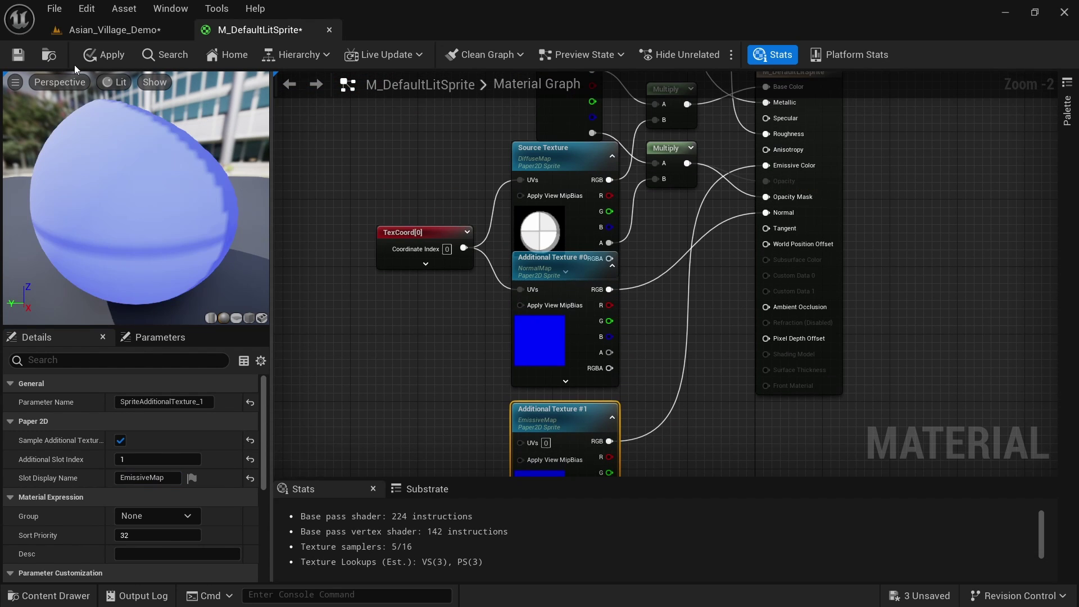
{"action": "left_click", "coordinate": [103, 55]}
{"action": "left_click", "coordinate": [107, 30]}
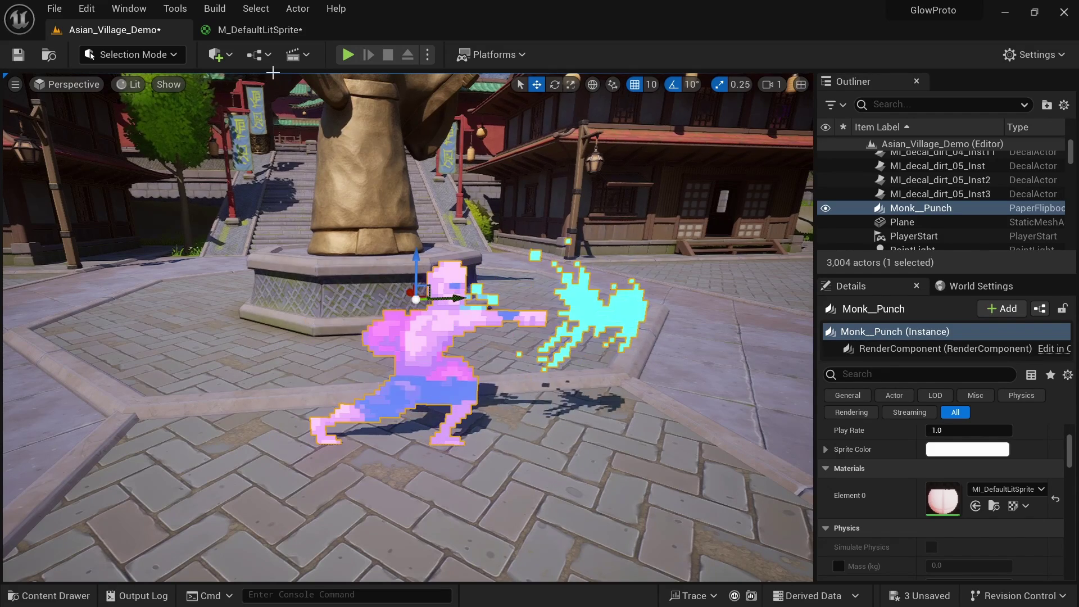
Make the EmissiveMap slot default to the engine's DefaultEmissive texture, apply, and check the level
{"action": "left_click", "coordinate": [262, 38]}
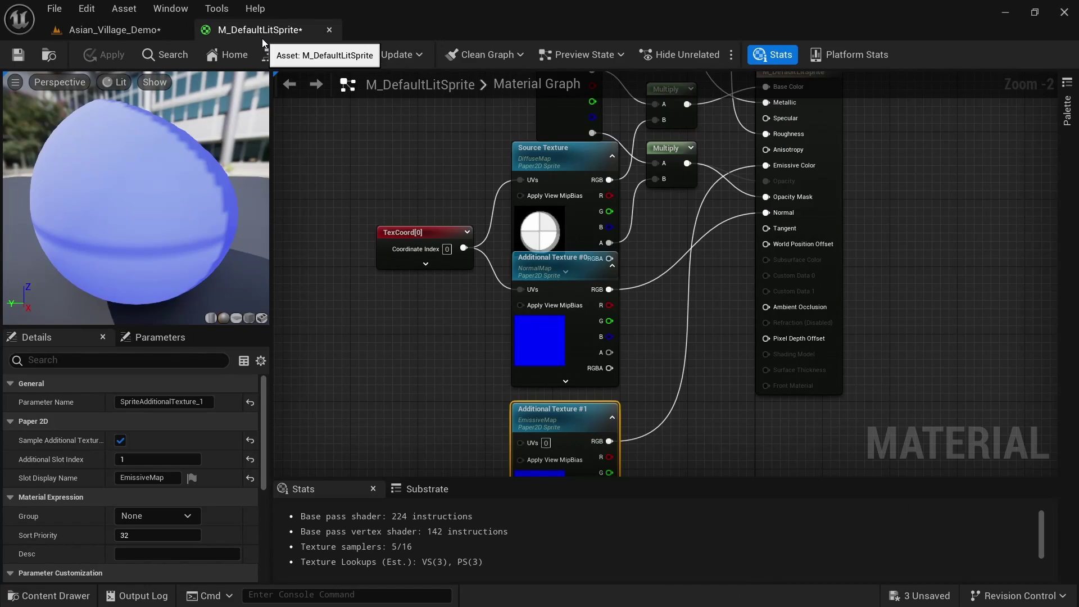
{"action": "right_click_drag", "start_coordinate": [660, 381], "coordinate": [488, 351]}
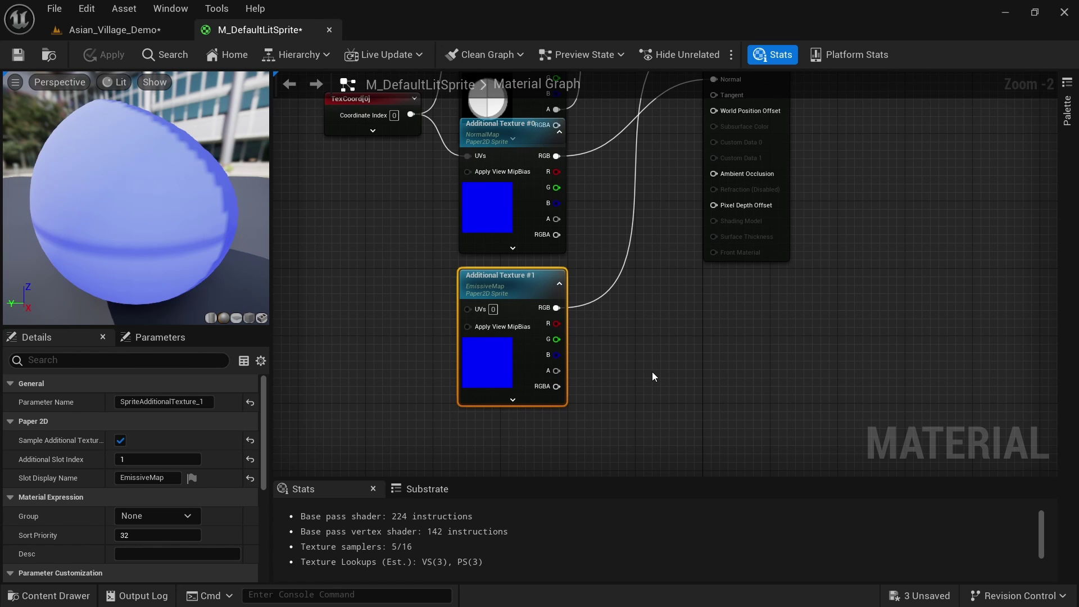
{"action": "scroll", "coordinate": [164, 430], "scroll_direction": "down", "scroll_amount": 5}
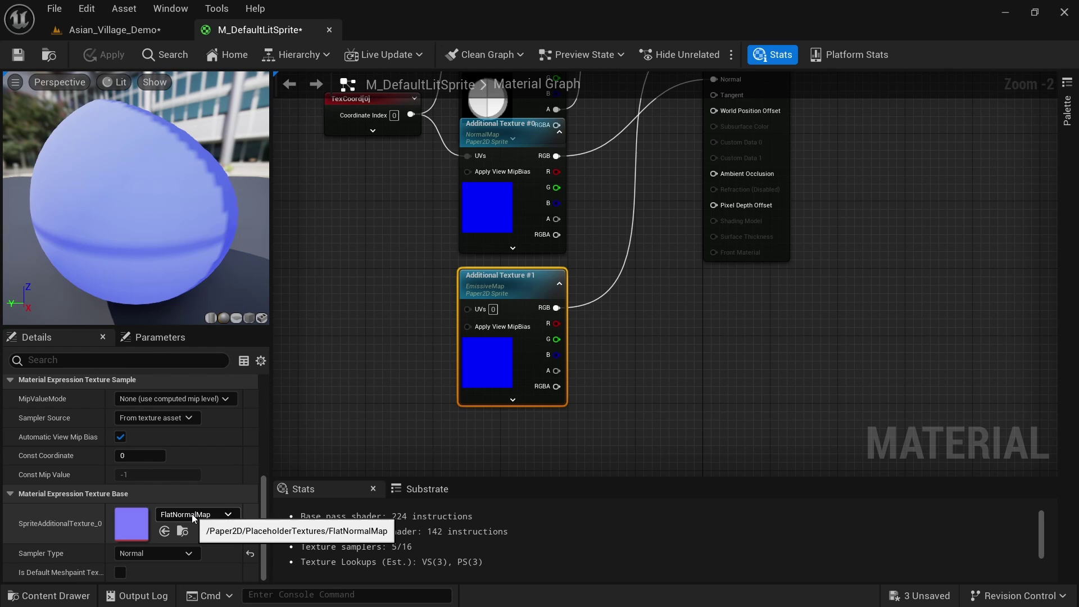
{"action": "left_click", "coordinate": [191, 514]}
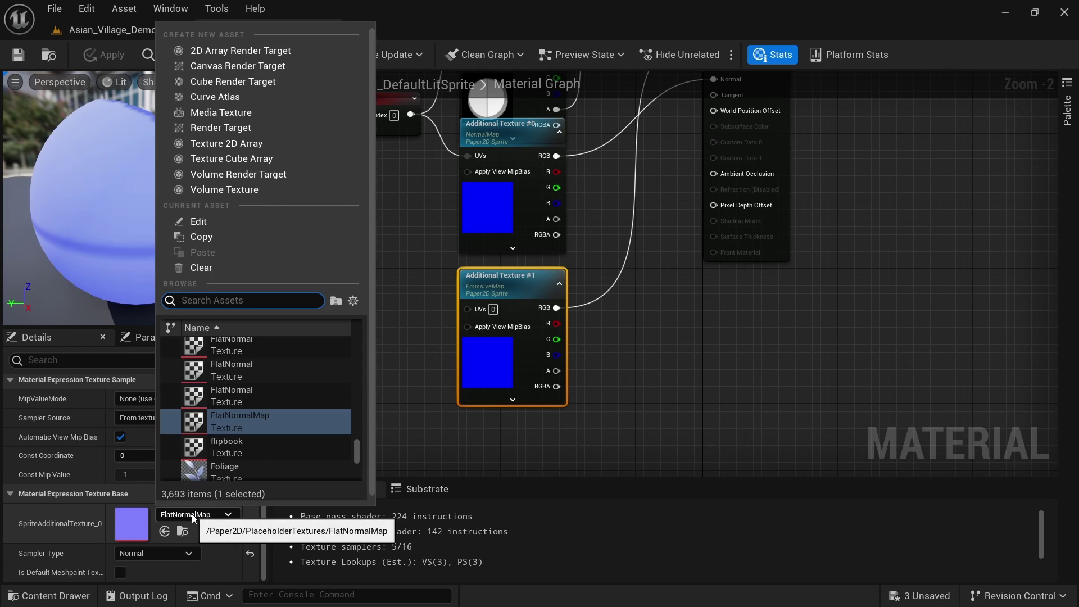
{"action": "left_click", "coordinate": [354, 302]}
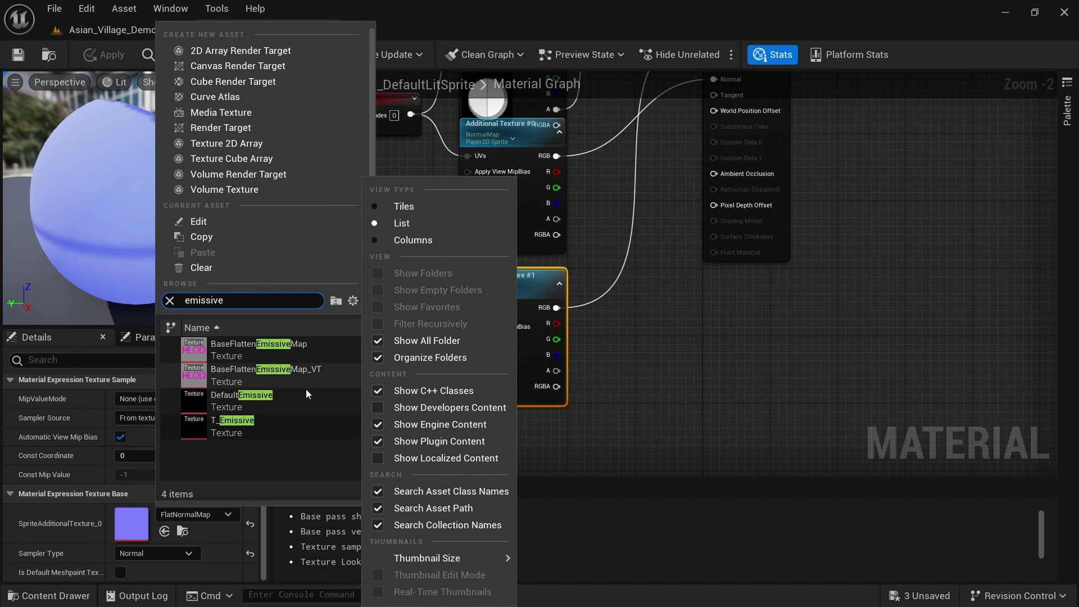
{"action": "mouse_move", "coordinate": [261, 402]}
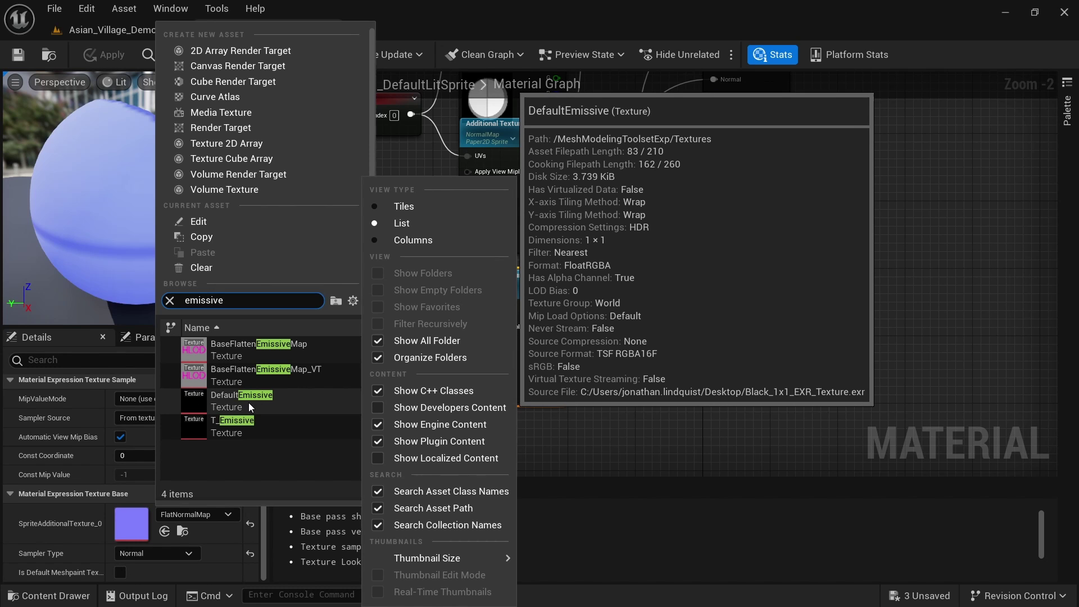
{"action": "left_click", "coordinate": [248, 402]}
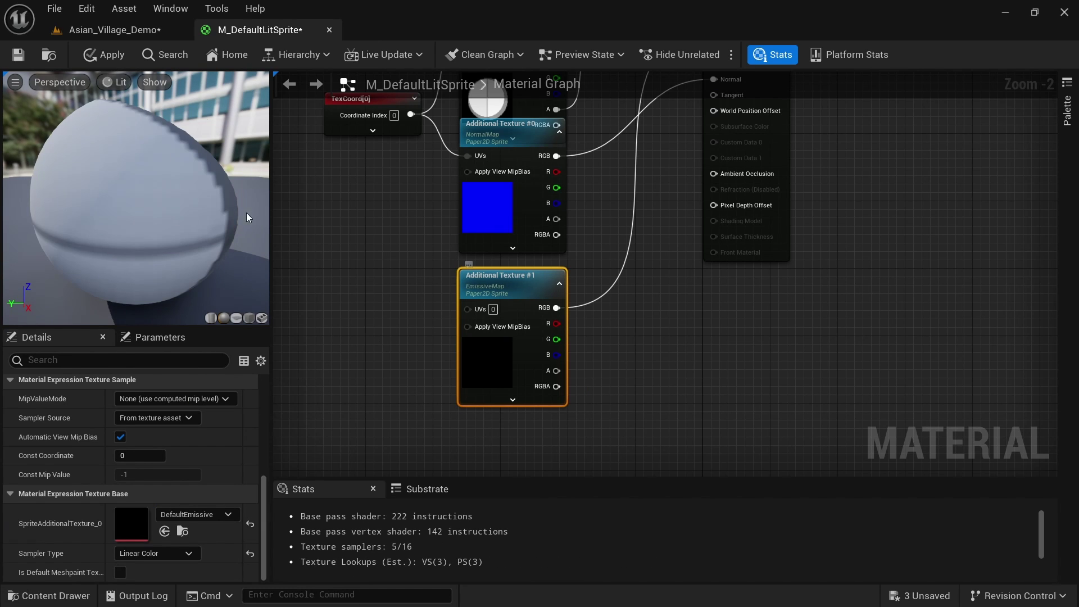
{"action": "left_click", "coordinate": [97, 55]}
{"action": "left_click", "coordinate": [110, 31]}
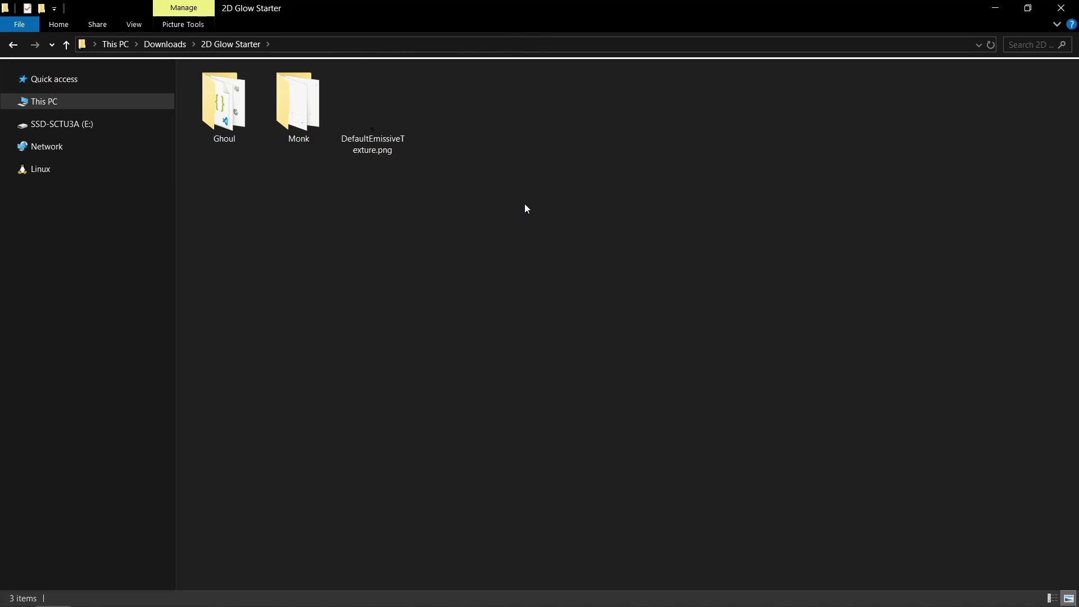
{"action": "left_click", "coordinate": [372, 145]}
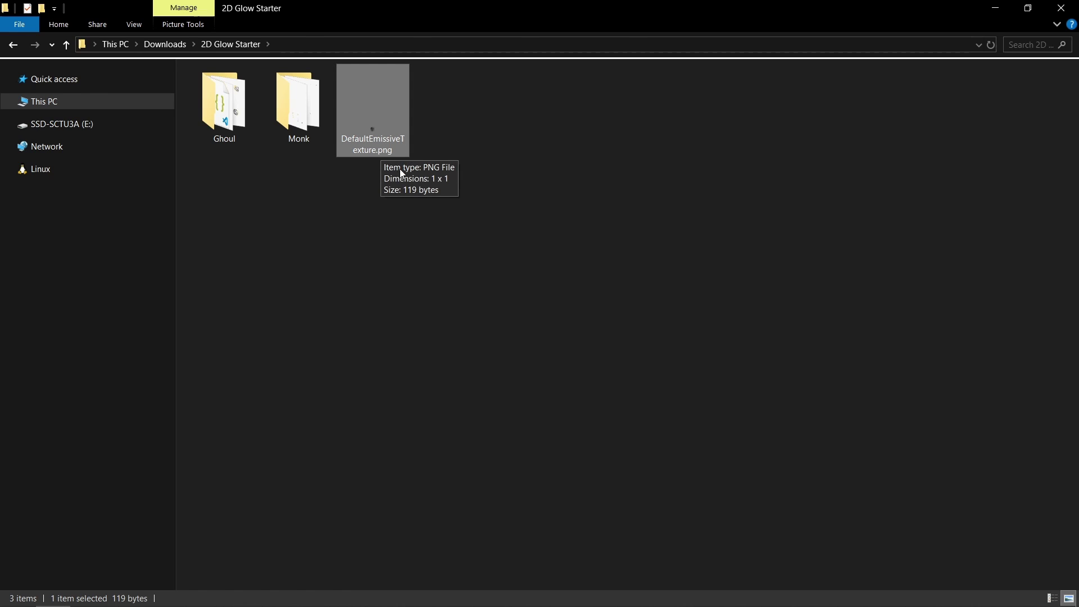
Connect TexCoord to Additional Texture #1's UVs and move the TexCoord node down-left
{"action": "key", "text": "alt+Tab"}
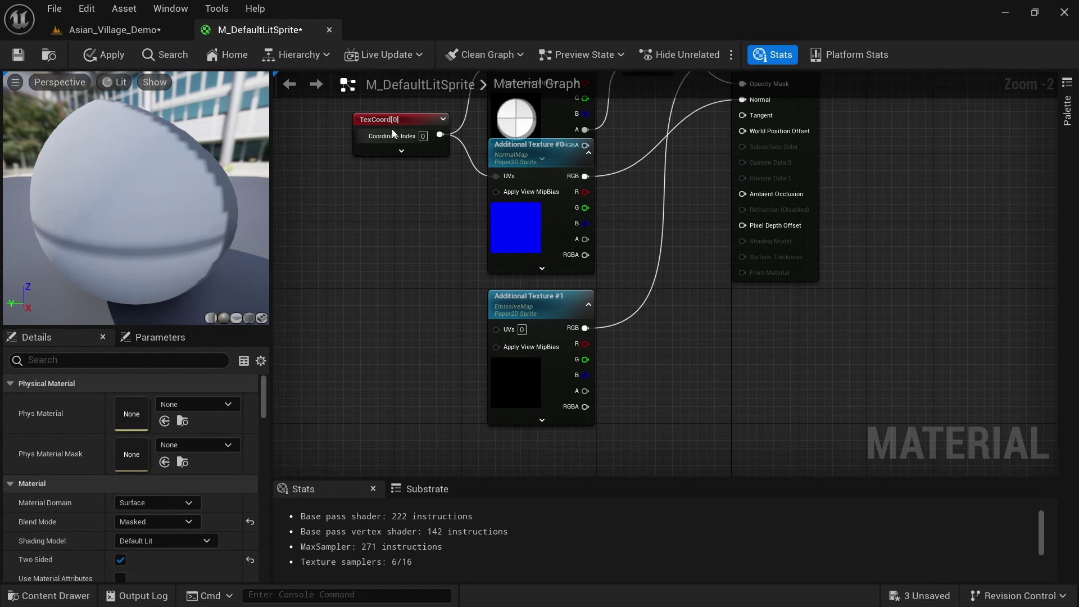
{"action": "left_click_drag", "start_coordinate": [474, 329], "coordinate": [497, 329]}
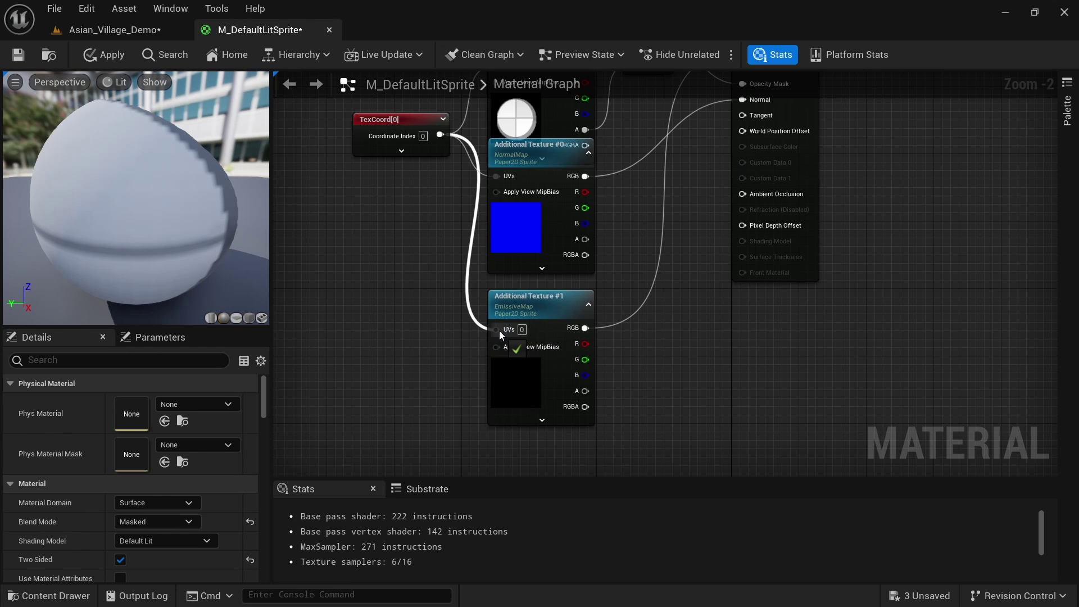
{"action": "left_click_drag", "start_coordinate": [380, 132], "coordinate": [338, 183]}
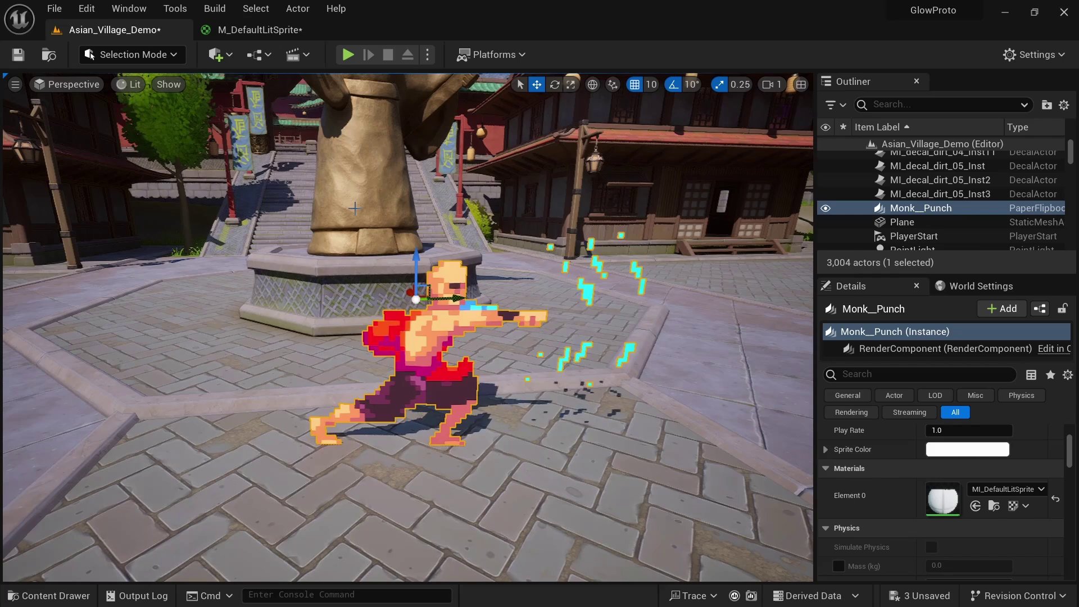
Filter Monk/Frames for 'punch' and open Monk__Punch_1_ase in the sprite editor
{"action": "key", "text": "ctrl+space"}
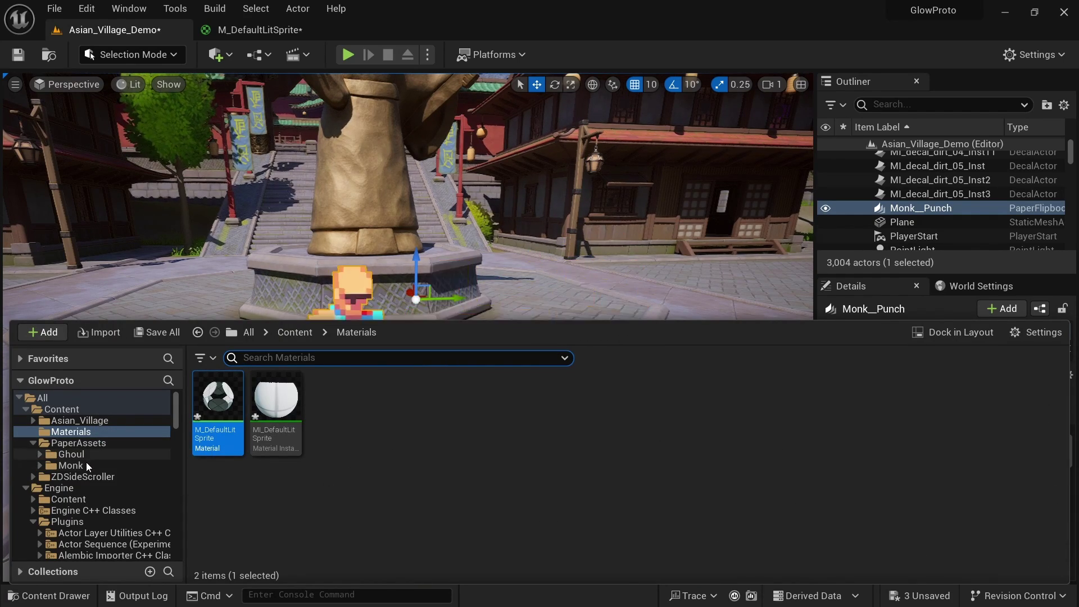
{"action": "left_click", "coordinate": [68, 465]}
{"action": "left_click", "coordinate": [220, 431]}
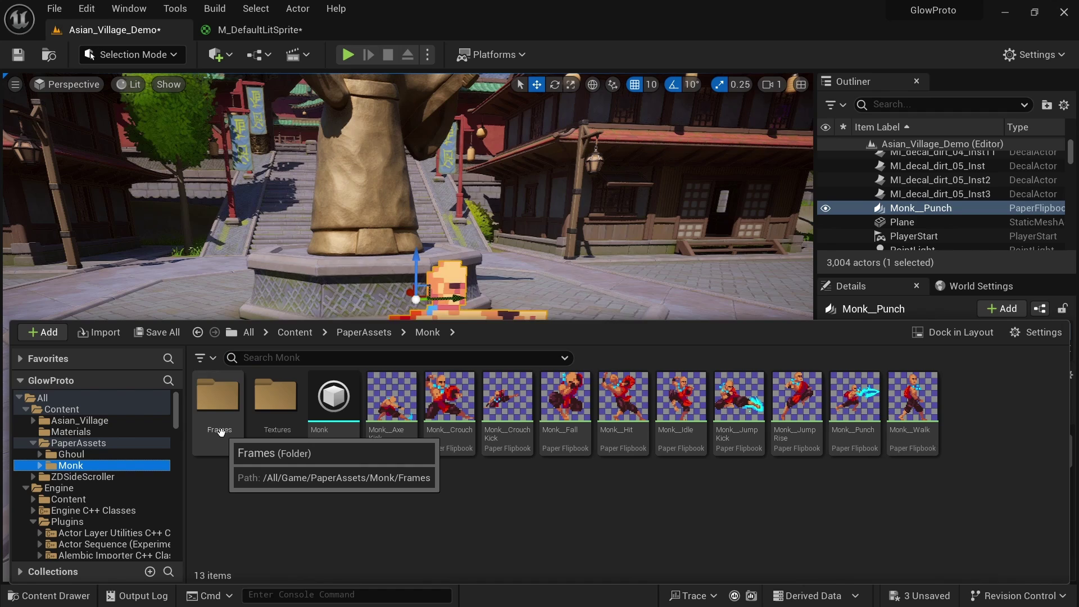
{"action": "double_click", "coordinate": [220, 431]}
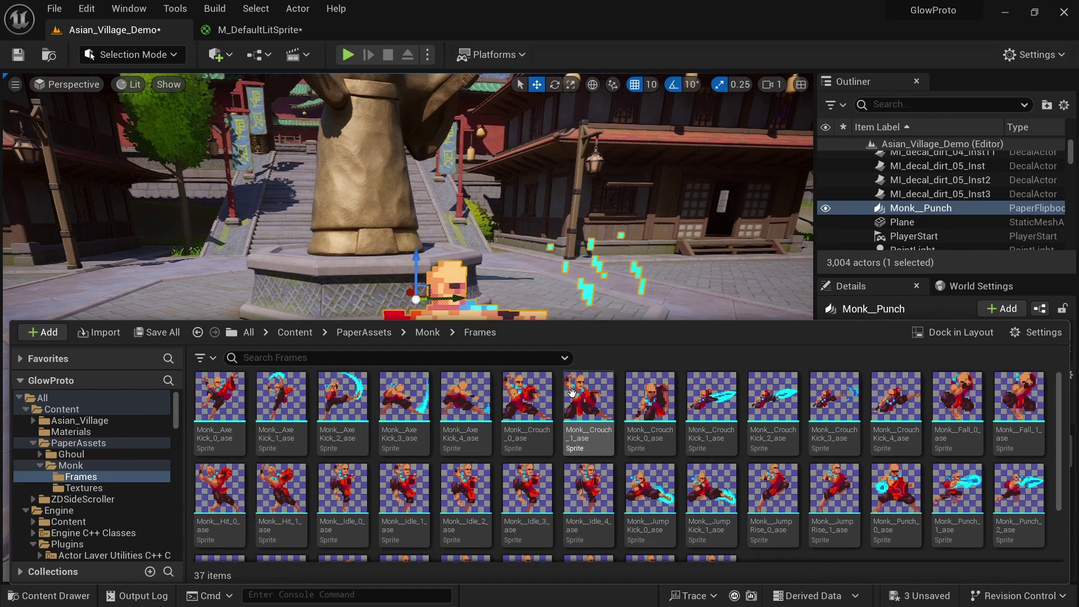
{"action": "left_click", "coordinate": [419, 360]}
{"action": "type", "text": "punch"}
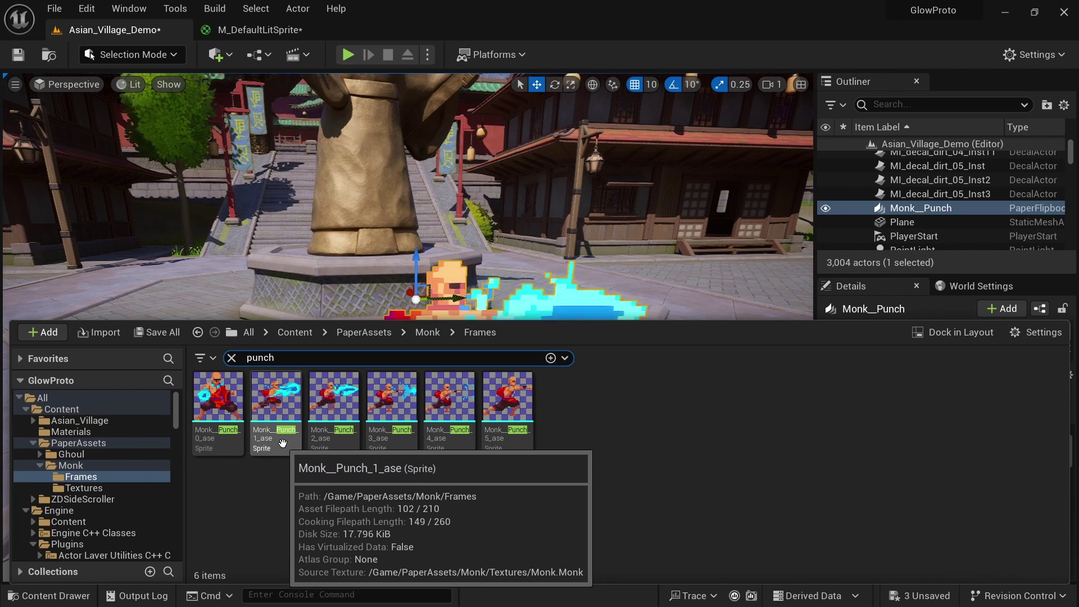
{"action": "double_click", "coordinate": [276, 405]}
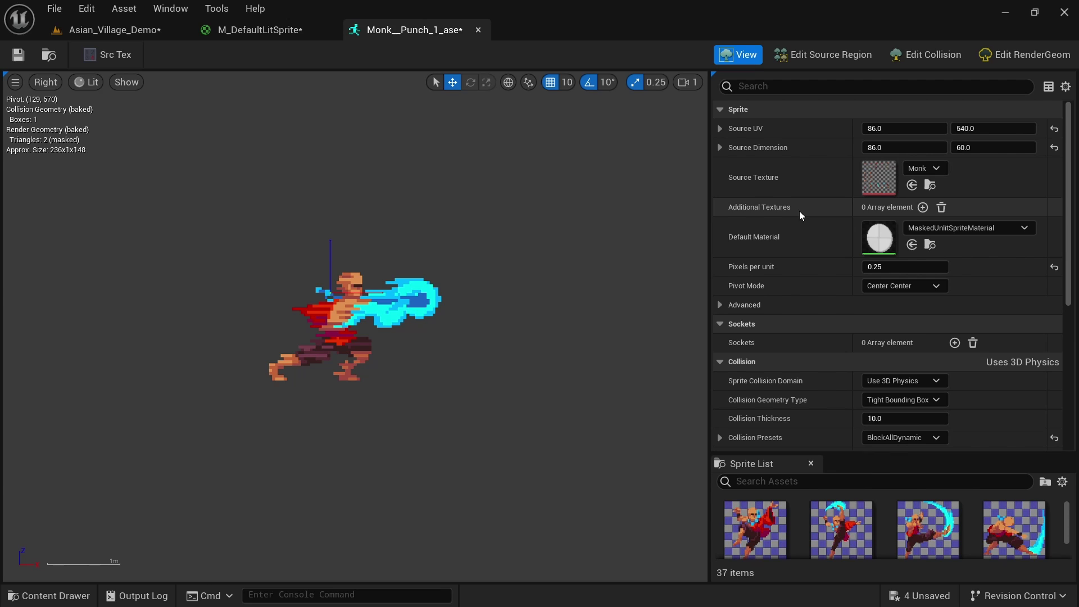
Add a first additional texture slot to Monk__Punch_1_ase and save the sprite
{"action": "left_click", "coordinate": [923, 208]}
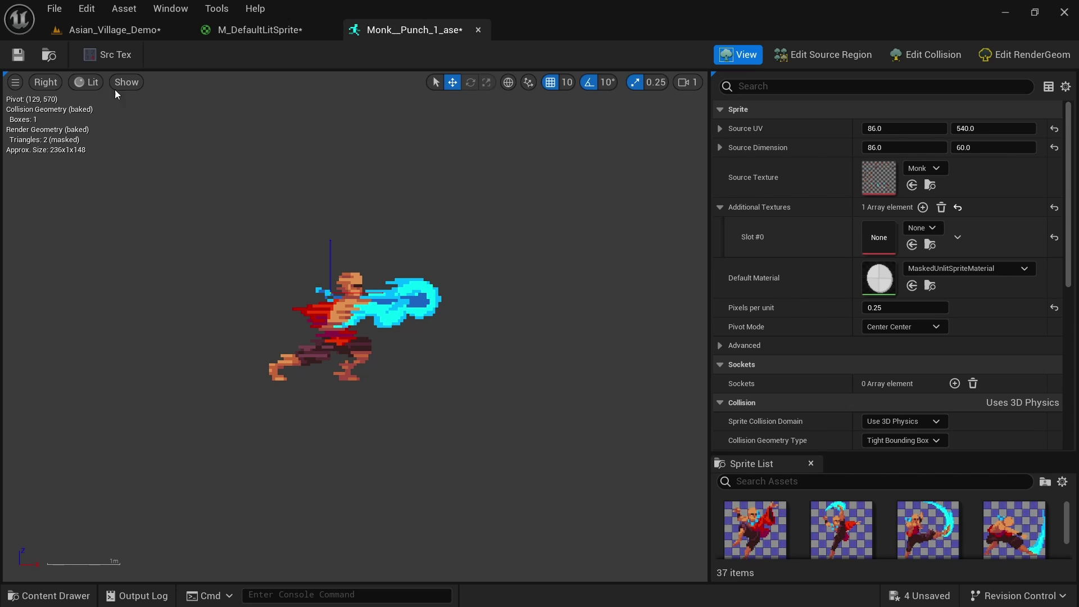
{"action": "left_click", "coordinate": [19, 54]}
{"action": "left_click", "coordinate": [112, 29]}
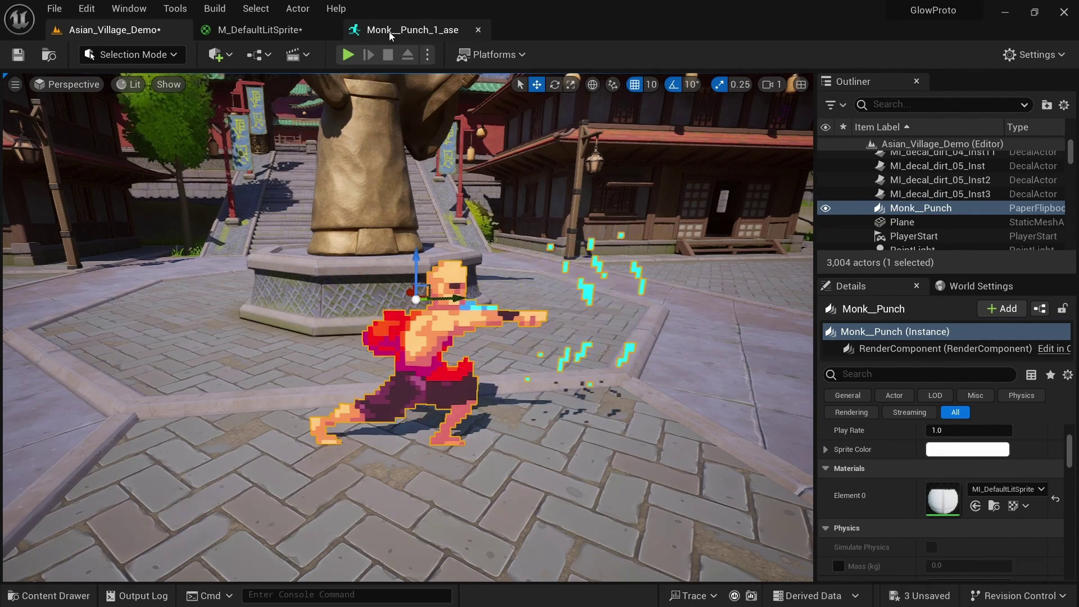
Assign FlatNormalMap to Additional Textures Slot #0 and save the sprite
{"action": "left_click", "coordinate": [413, 30]}
{"action": "left_click", "coordinate": [931, 228]}
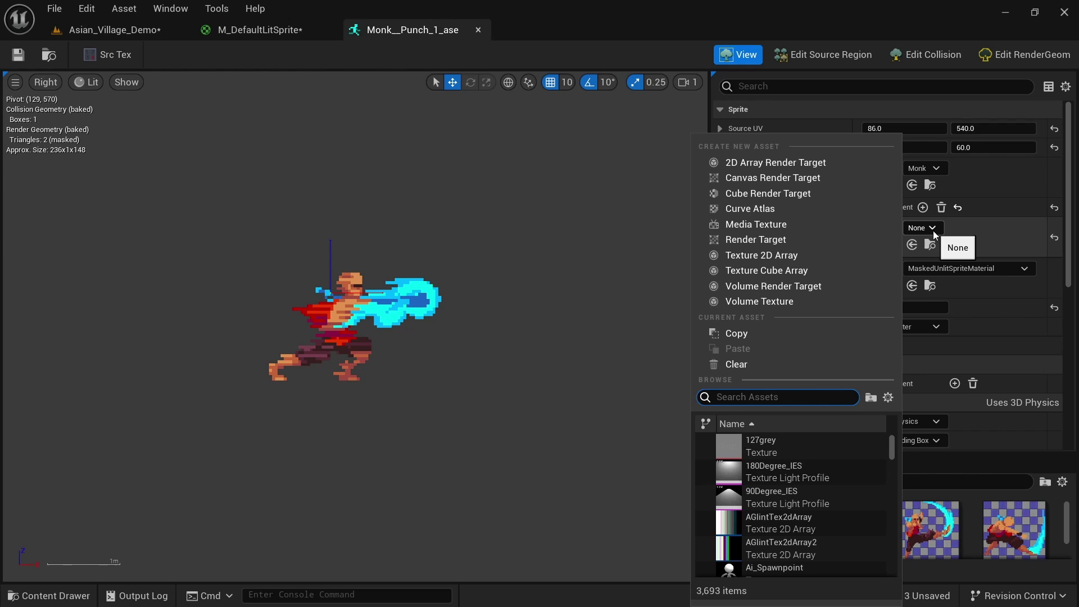
{"action": "type", "text": "flatnorma"}
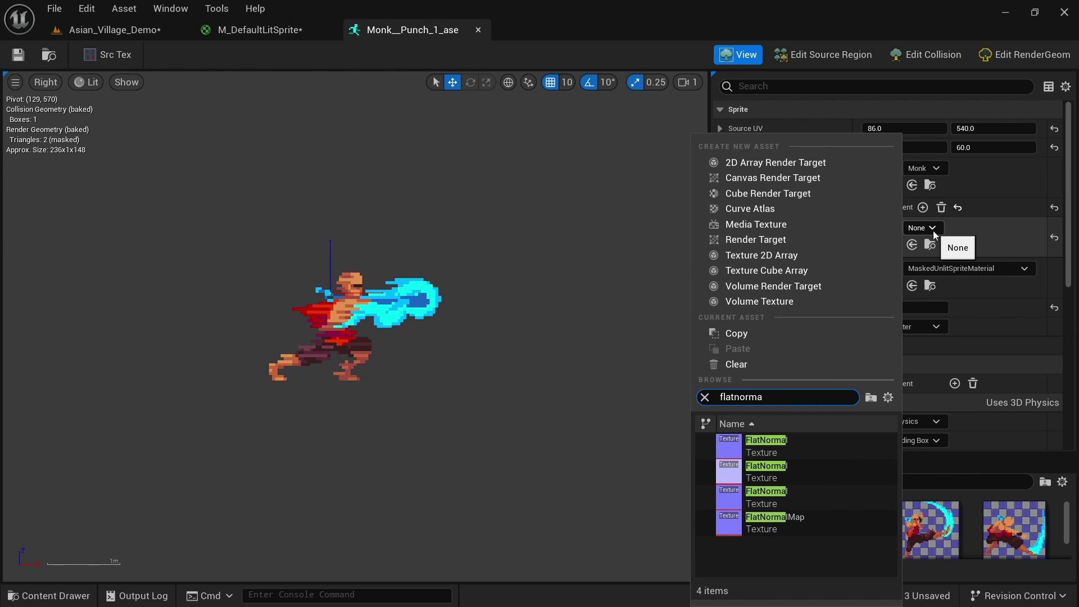
{"action": "mouse_move", "coordinate": [823, 524]}
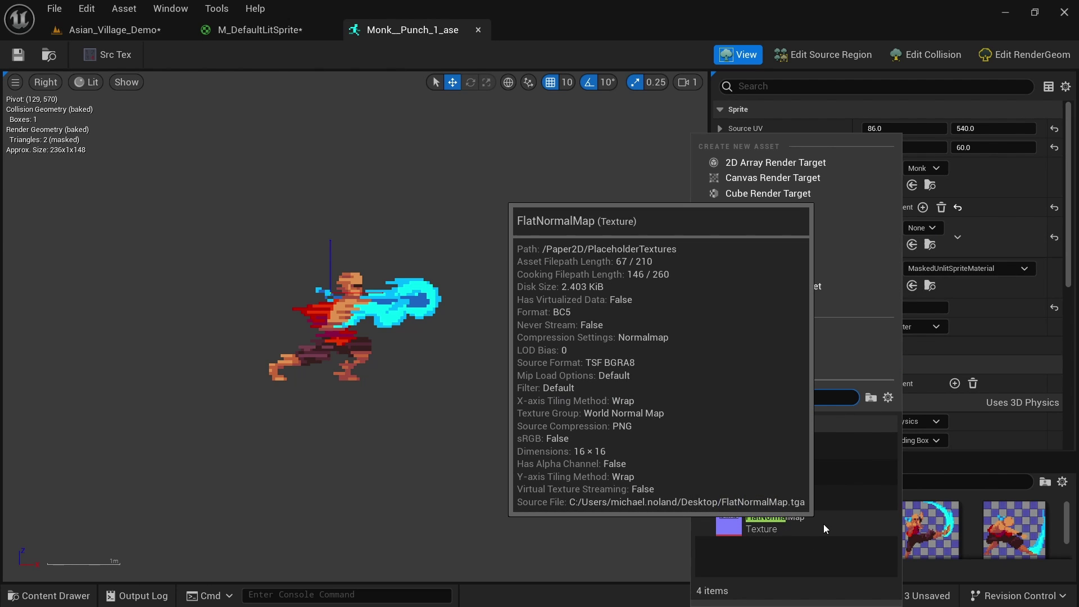
{"action": "left_click", "coordinate": [838, 523]}
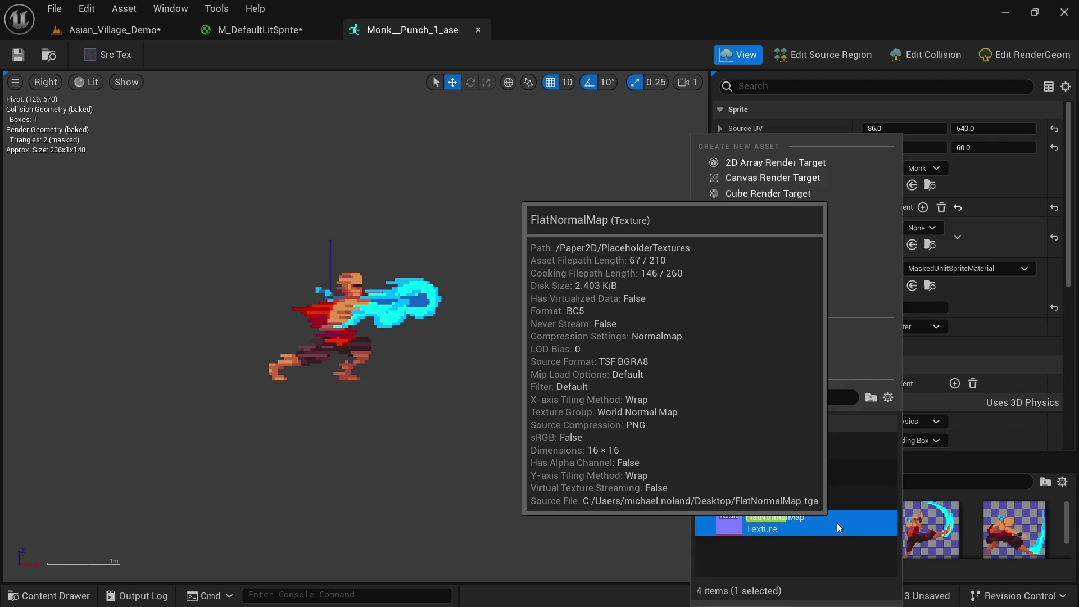
{"action": "left_click", "coordinate": [19, 54]}
{"action": "left_click", "coordinate": [112, 30]}
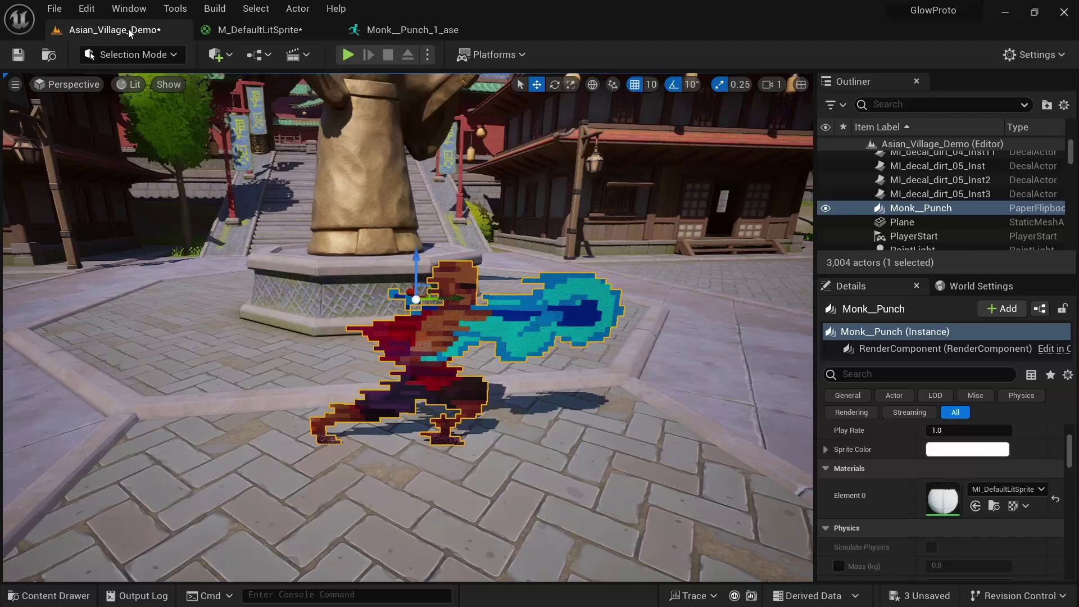
Add a second additional texture slot, Slot #1, and save the sprite
{"action": "left_click", "coordinate": [395, 31]}
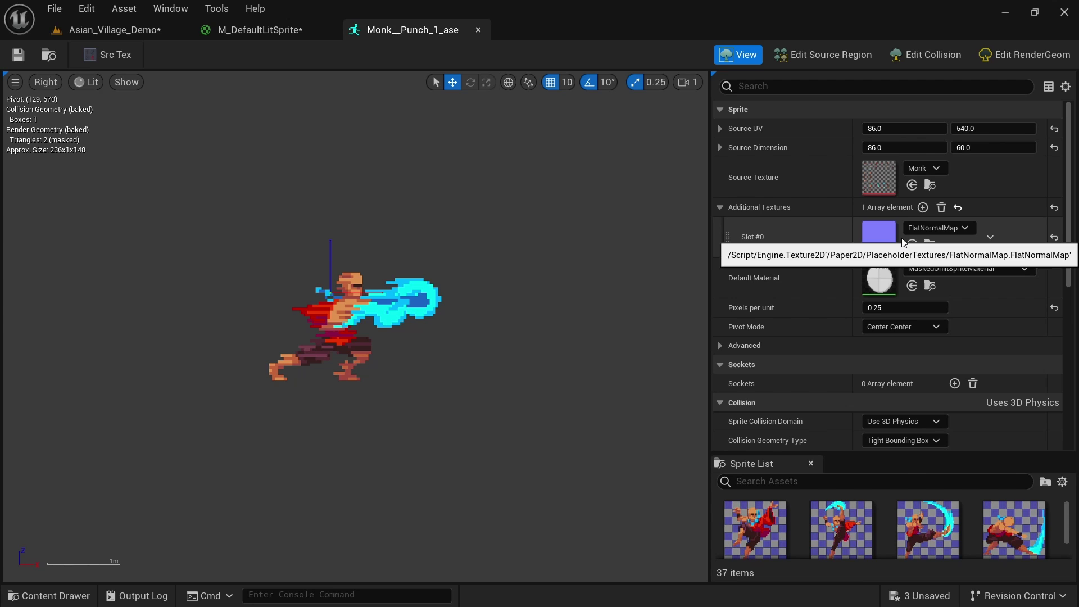
{"action": "left_click", "coordinate": [924, 208]}
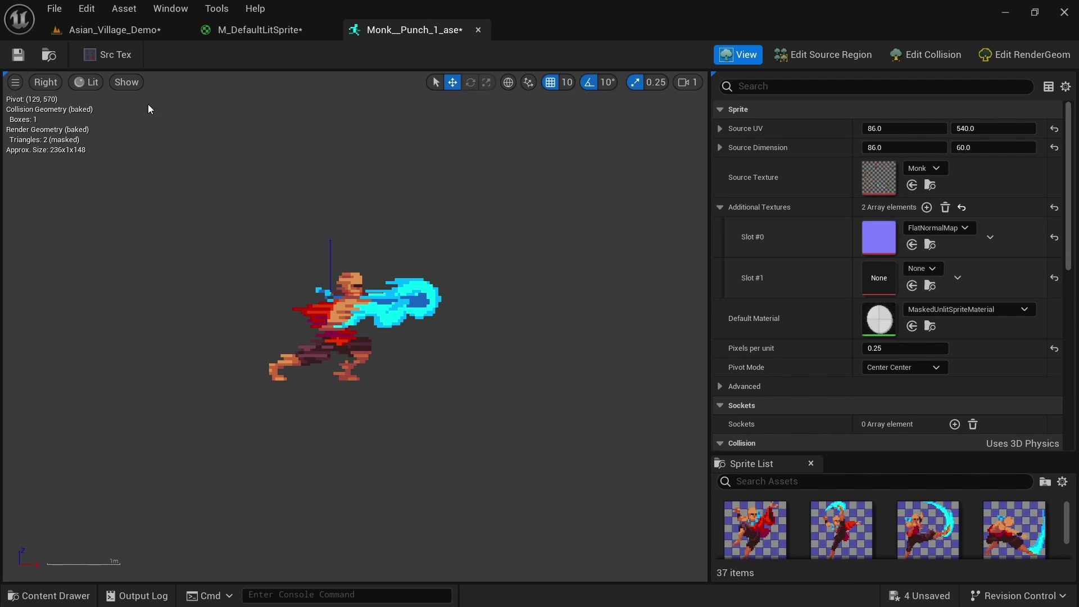
{"action": "left_click", "coordinate": [18, 56]}
{"action": "left_click", "coordinate": [112, 30]}
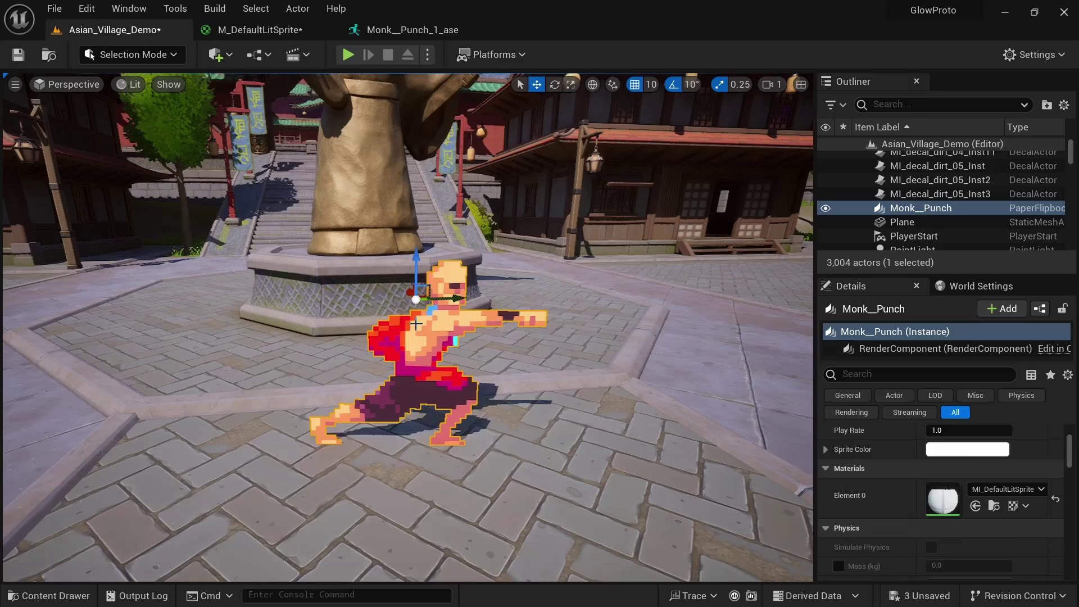
{"action": "left_click", "coordinate": [412, 30]}
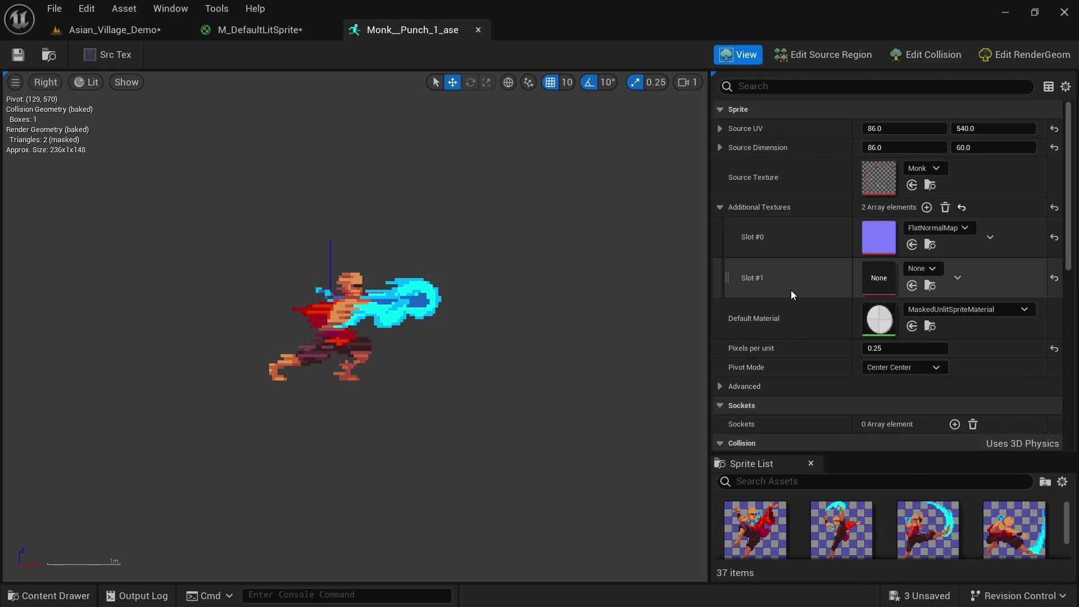
In File Explorer, open the 2D Glow Starter Monk folder and select Monk_e.png
{"action": "key", "text": "alt+Tab"}
{"action": "double_click", "coordinate": [277, 98]}
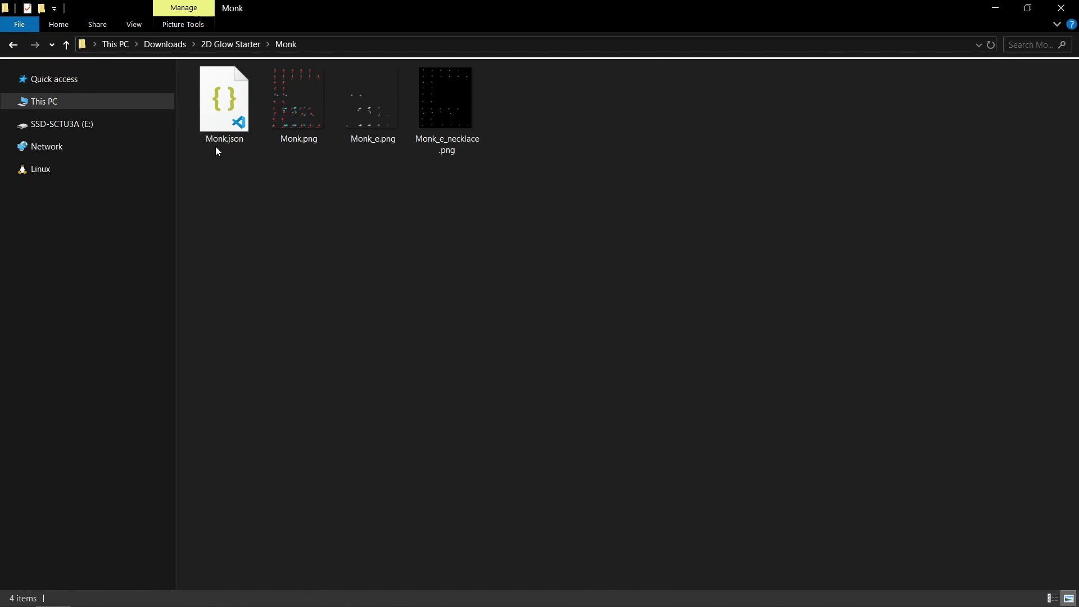
{"action": "left_click", "coordinate": [385, 141]}
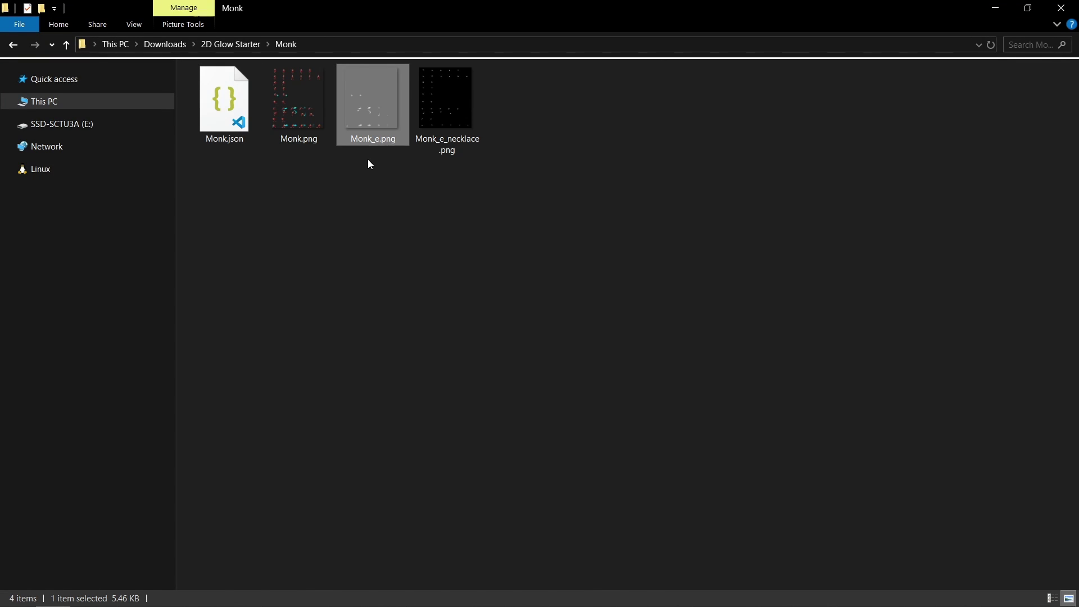
{"action": "left_click", "coordinate": [465, 144]}
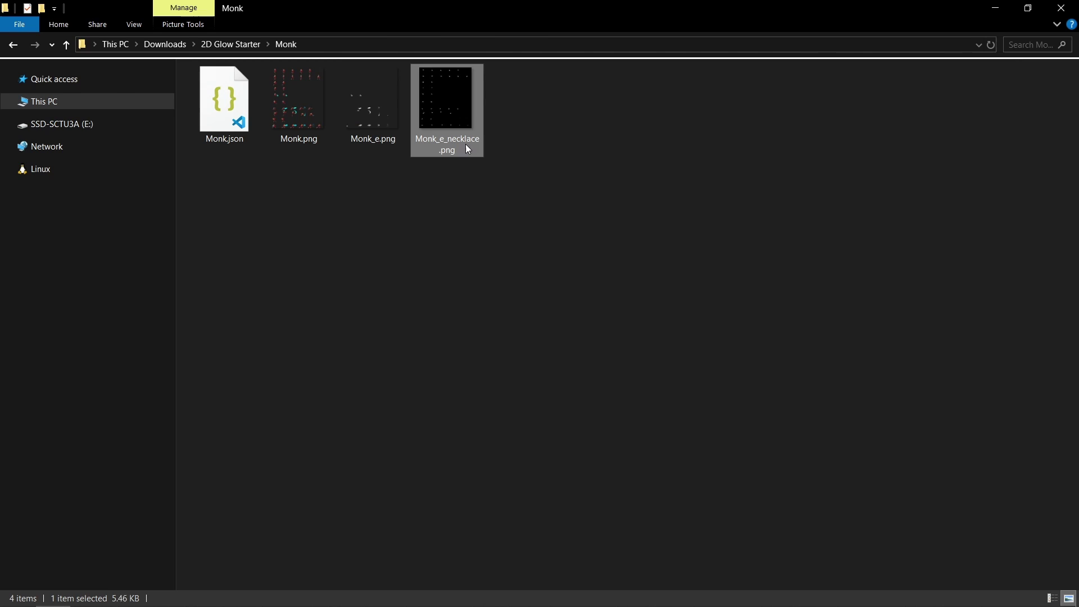
{"action": "left_click", "coordinate": [524, 170]}
{"action": "left_click", "coordinate": [373, 121]}
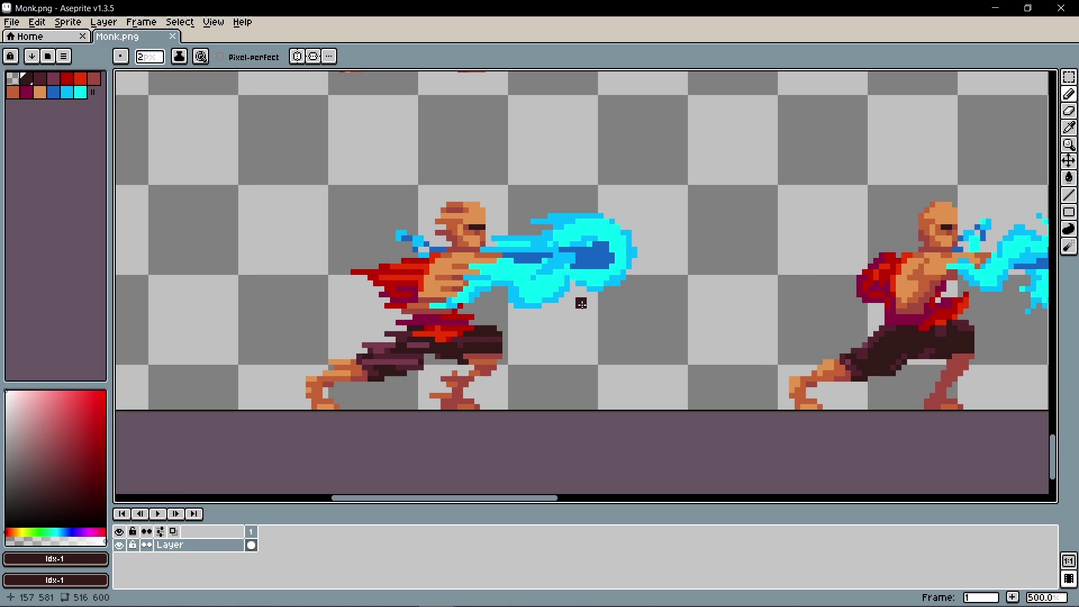
Pick pure white and bucket-fill the main cyan parts of the energy blast
{"action": "scroll", "coordinate": [568, 301], "scroll_direction": "up", "scroll_amount": 1}
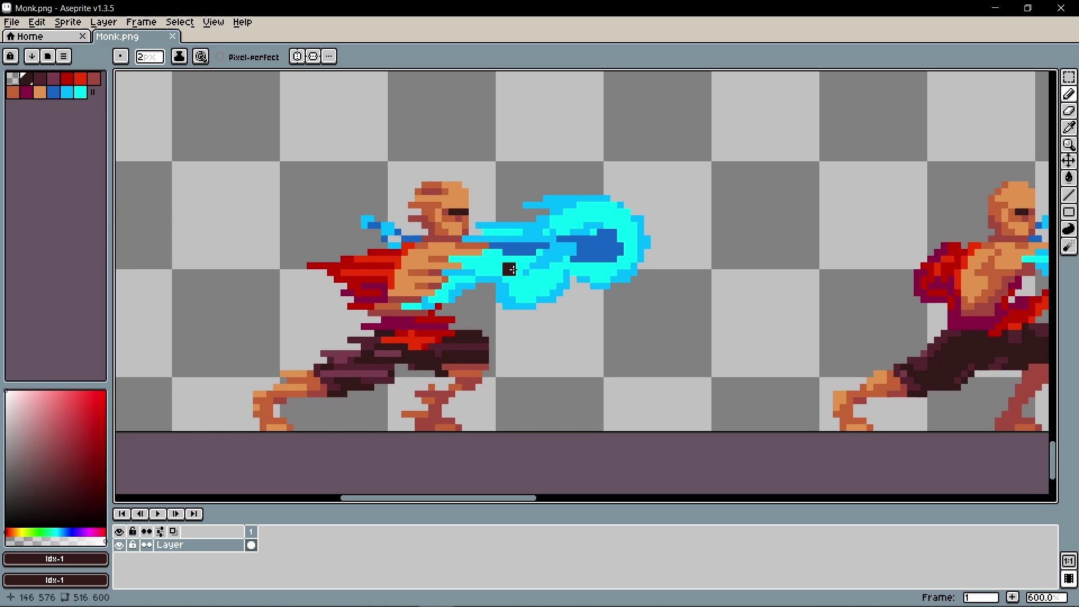
{"action": "mouse_move", "coordinate": [72, 428]}
{"action": "left_mouse_down"}
{"action": "mouse_move", "coordinate": [12, 405]}
{"action": "mouse_move", "coordinate": [5, 356]}
{"action": "left_mouse_up"}
{"action": "left_click", "coordinate": [525, 271]}
{"action": "scroll", "coordinate": [529, 284], "scroll_direction": "up", "scroll_amount": 1}
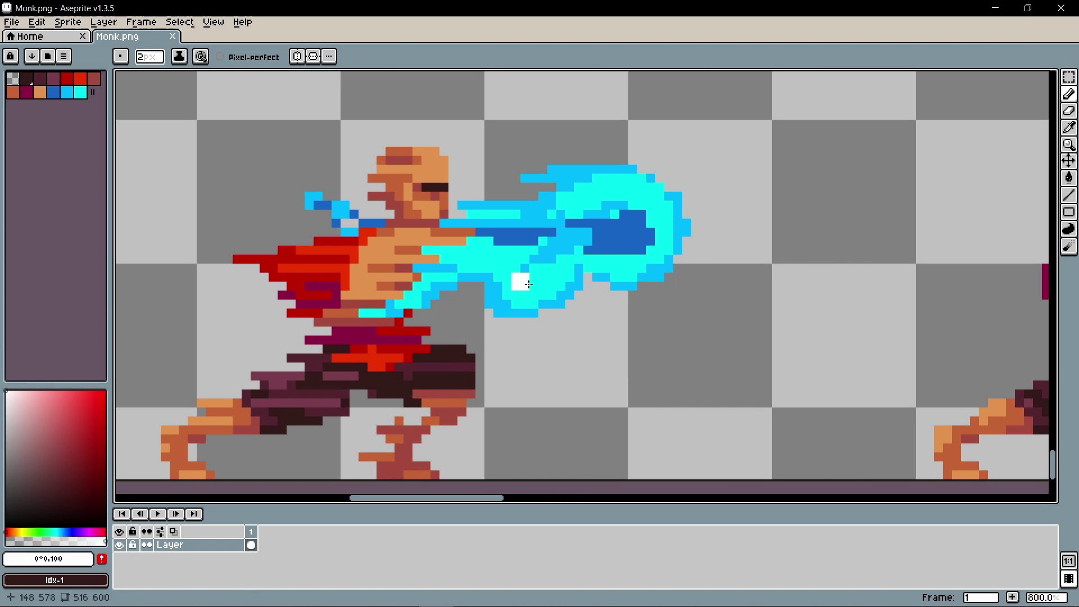
{"action": "key", "text": "g"}
{"action": "left_click", "coordinate": [500, 259]}
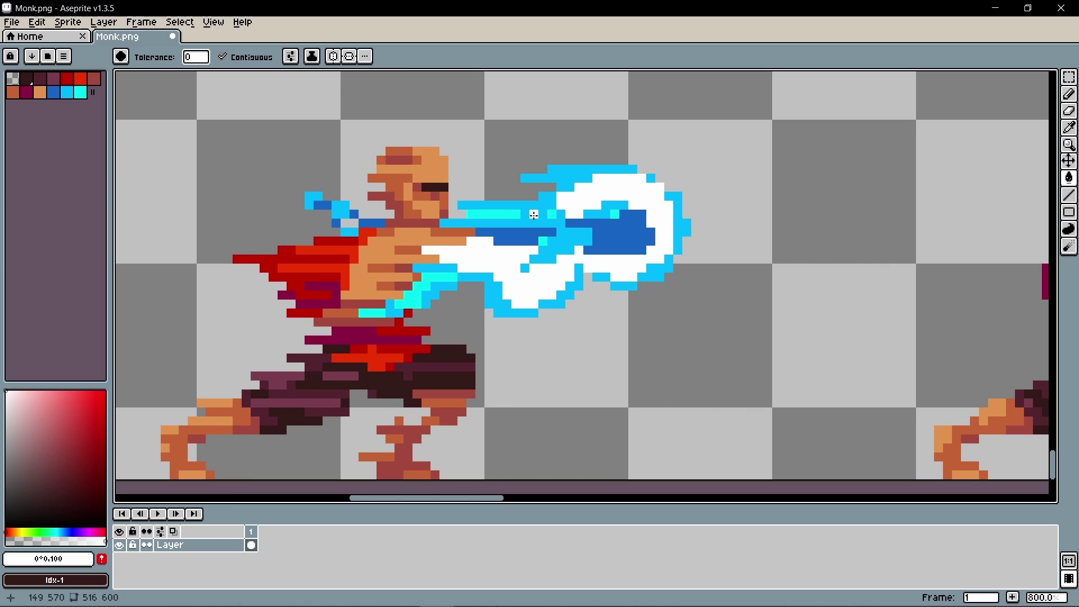
{"action": "left_click", "coordinate": [504, 213]}
{"action": "left_click", "coordinate": [566, 199]}
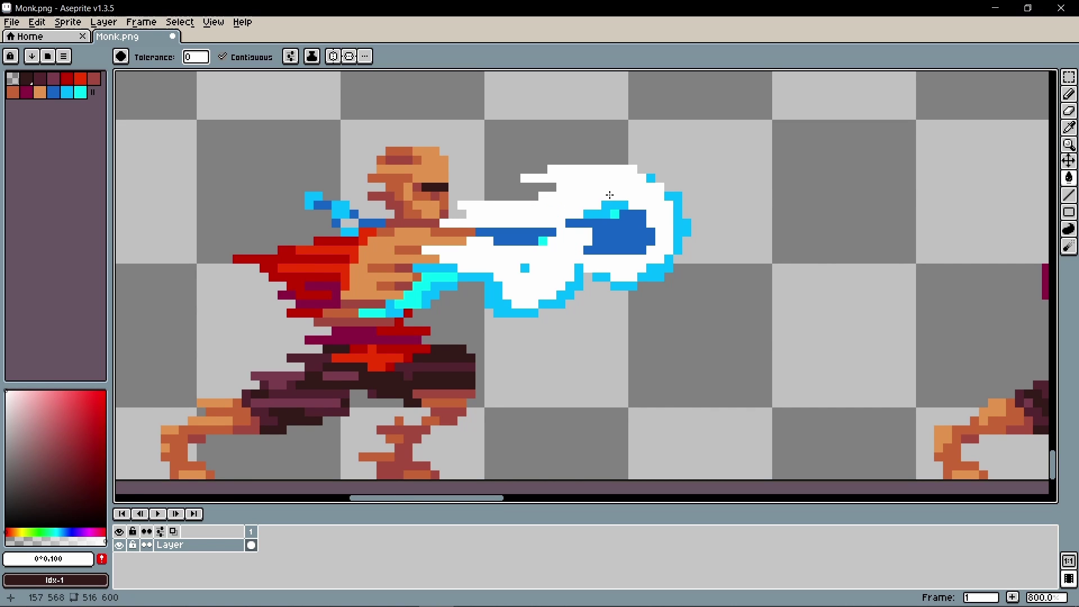
Fill the remaining blue and cyan blast regions white, undoing an accidental background fill
{"action": "left_click", "coordinate": [647, 180]}
{"action": "left_click", "coordinate": [618, 236]}
{"action": "left_click", "coordinate": [683, 225]}
{"action": "left_click", "coordinate": [652, 273]}
{"action": "left_click", "coordinate": [683, 281]}
{"action": "key", "text": "ctrl+z"}
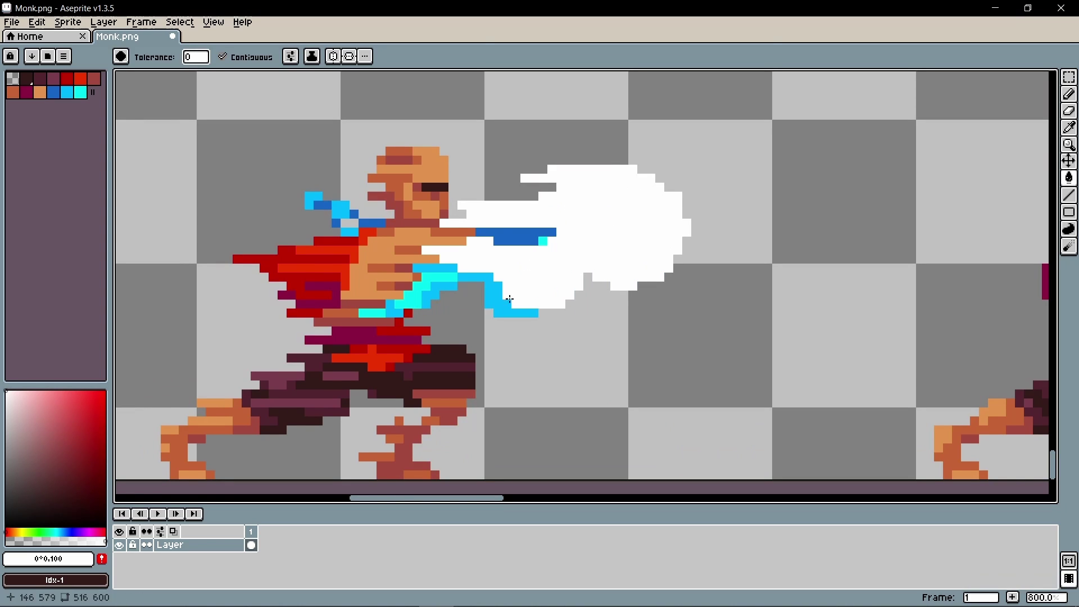
{"action": "left_click", "coordinate": [506, 309]}
{"action": "left_click", "coordinate": [393, 313]}
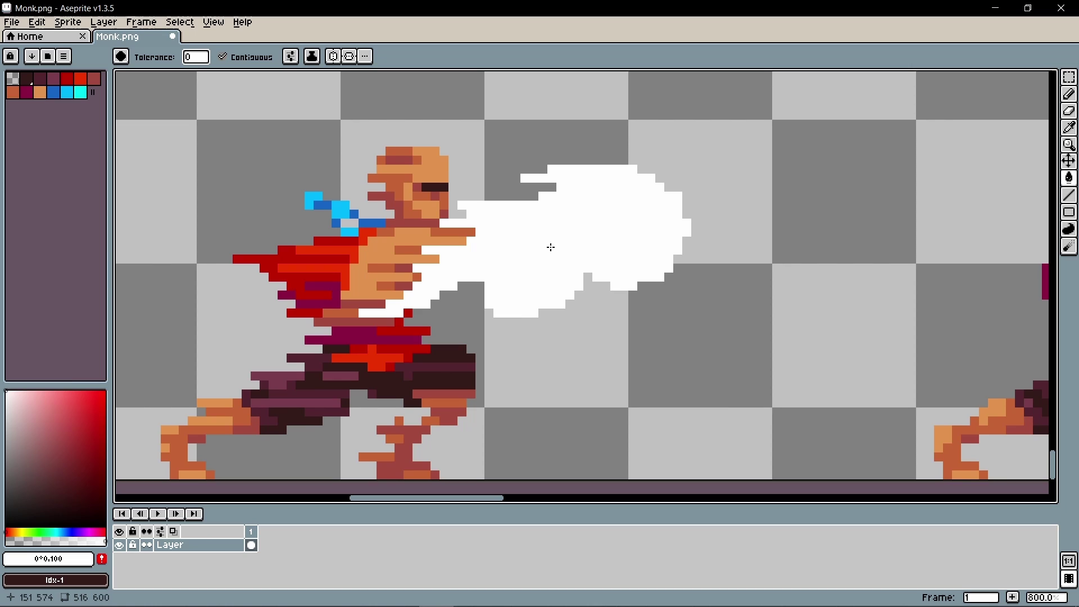
Whiten a stray edge pixel and erase the monk's body and head, then undo the head erasing
{"action": "key", "text": "b"}
{"action": "left_click", "coordinate": [477, 234]}
{"action": "key", "text": "e"}
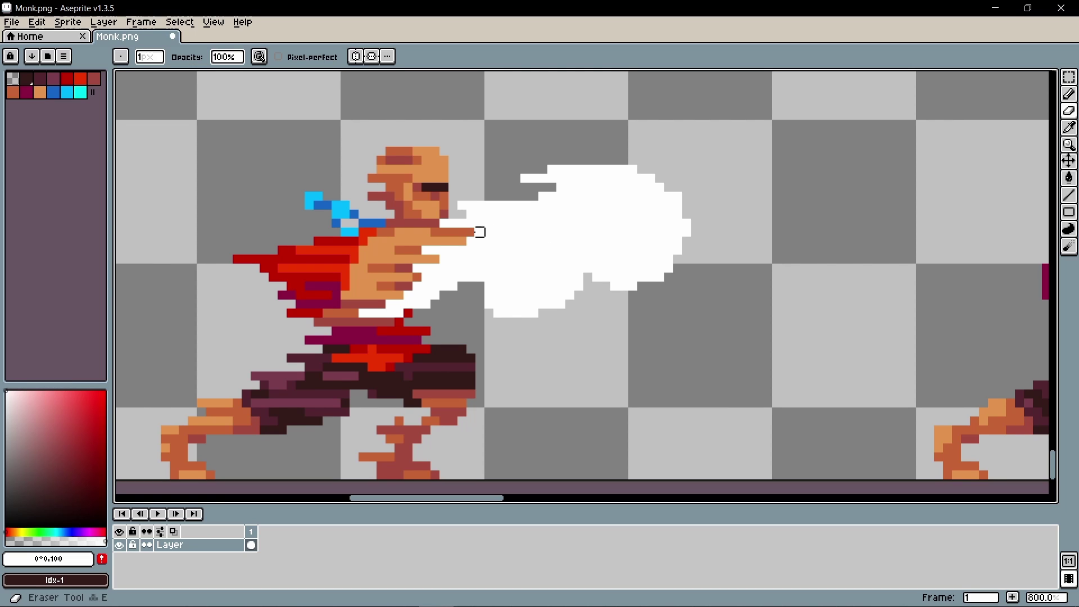
{"action": "mouse_move", "coordinate": [477, 231]}
{"action": "left_mouse_down"}
{"action": "mouse_move", "coordinate": [300, 232]}
{"action": "mouse_move", "coordinate": [444, 215]}
{"action": "mouse_move", "coordinate": [380, 152]}
{"action": "mouse_move", "coordinate": [454, 241]}
{"action": "left_mouse_up"}
{"action": "key", "text": "m"}
{"action": "mouse_move", "coordinate": [137, 186]}
{"action": "left_mouse_down"}
{"action": "mouse_move", "coordinate": [349, 453]}
{"action": "mouse_move", "coordinate": [478, 483]}
{"action": "left_mouse_up"}
{"action": "key", "text": "Delete"}
{"action": "key", "text": "e"}
{"action": "left_click_drag", "start_coordinate": [393, 306], "coordinate": [426, 253]}
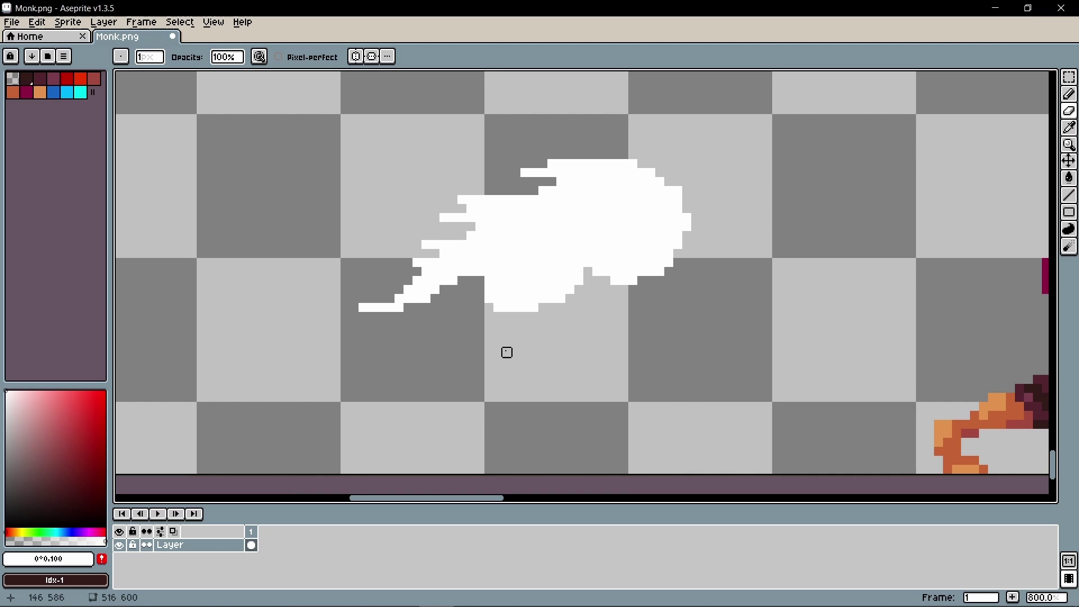
{"action": "key", "text": "ctrl+z"}
{"action": "key", "text": "ctrl+z"}
{"action": "key", "text": "ctrl+z"}
{"action": "key", "text": "ctrl+z"}
{"action": "key", "text": "ctrl+z"}
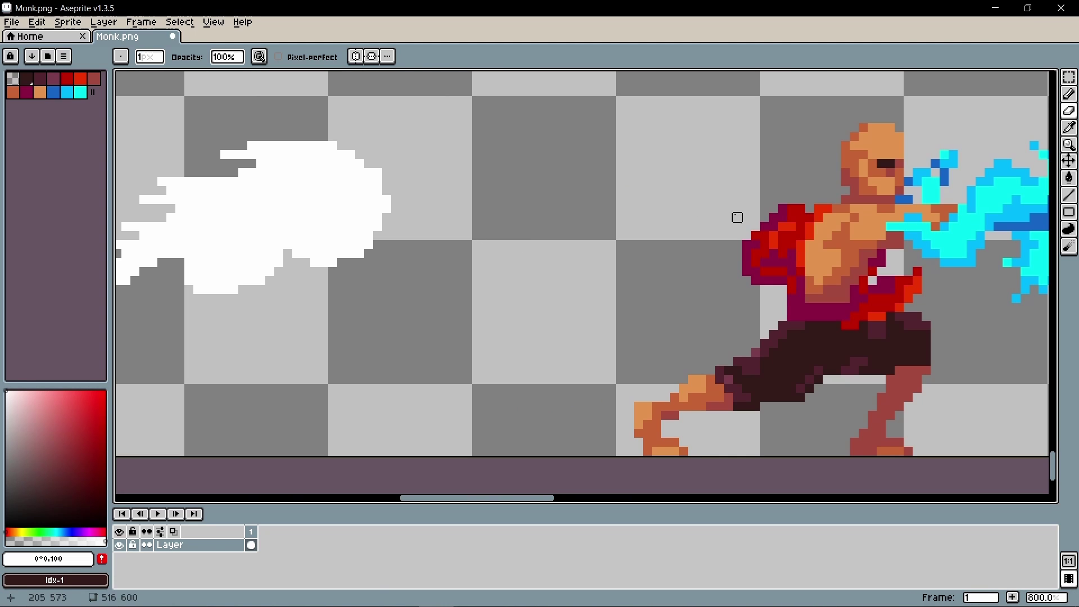
{"action": "scroll", "coordinate": [737, 217], "scroll_direction": "right", "scroll_amount": 5}
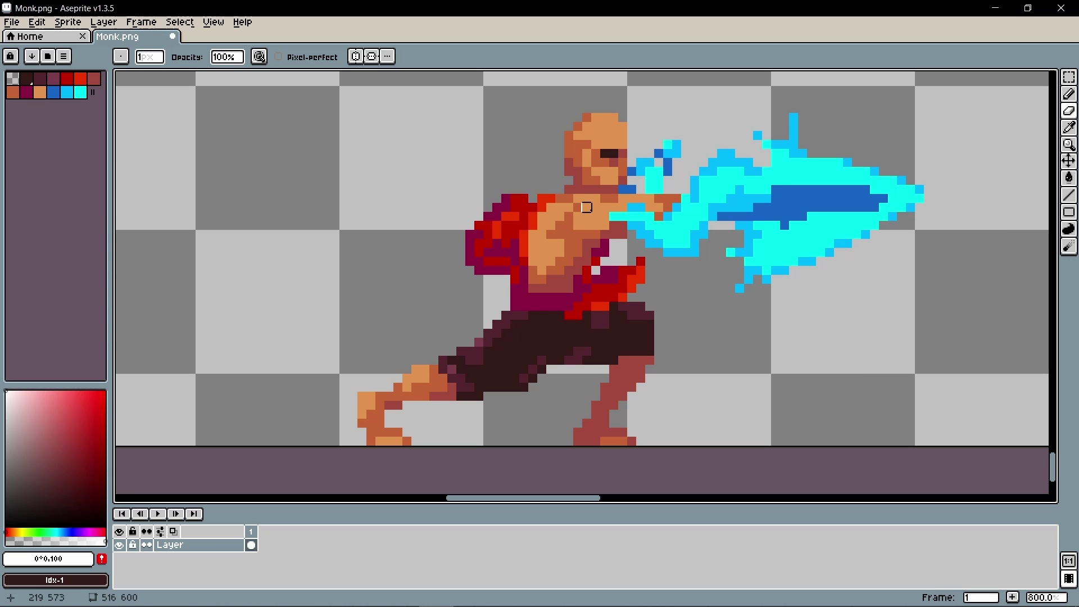
Bucket-fill the blast's dark-blue core to transparency, then set the paint colour back to white
{"action": "left_click", "coordinate": [48, 559]}
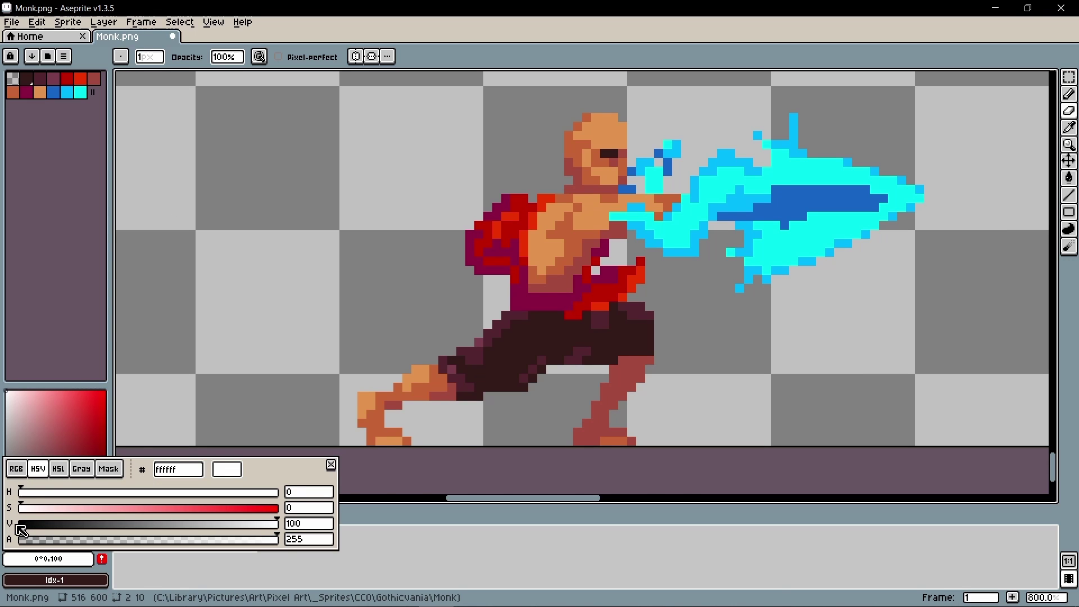
{"action": "left_click_drag", "start_coordinate": [277, 531], "coordinate": [157, 534]}
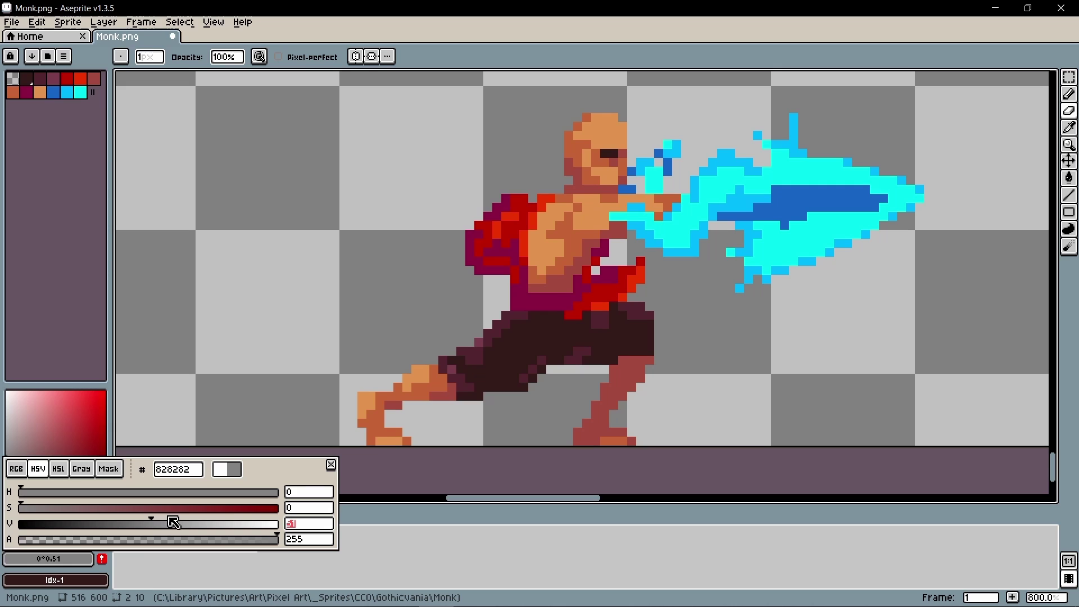
{"action": "left_click", "coordinate": [541, 346]}
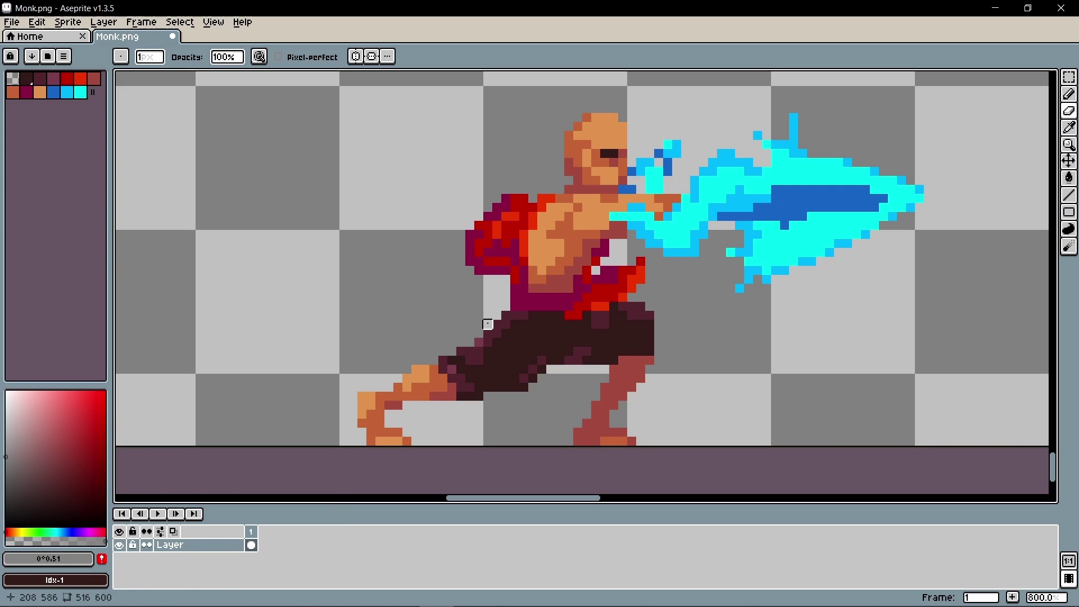
{"action": "key", "text": "g"}
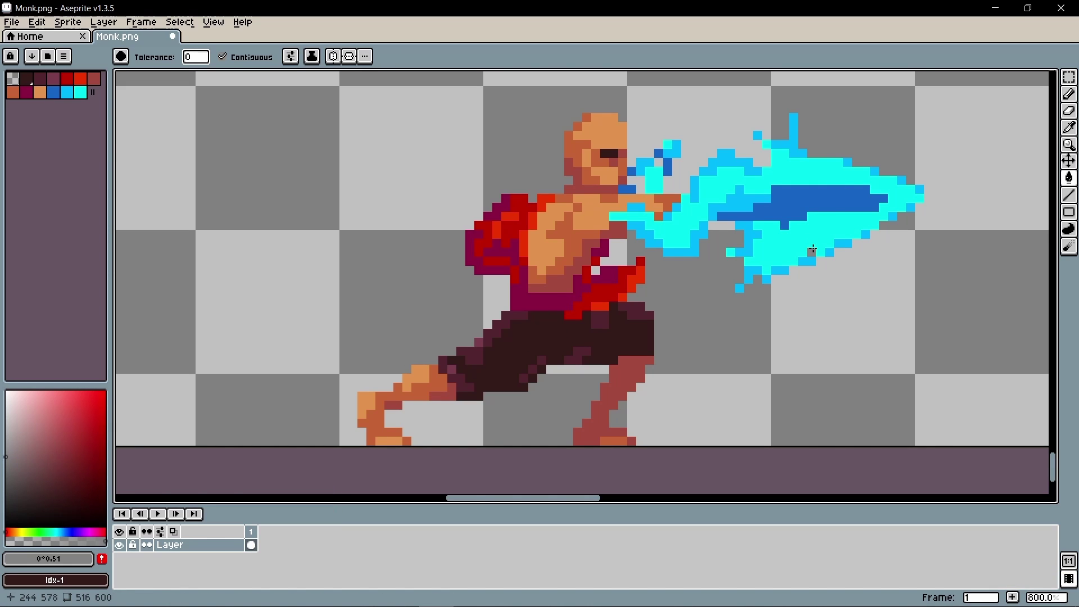
{"action": "left_click", "coordinate": [793, 198]}
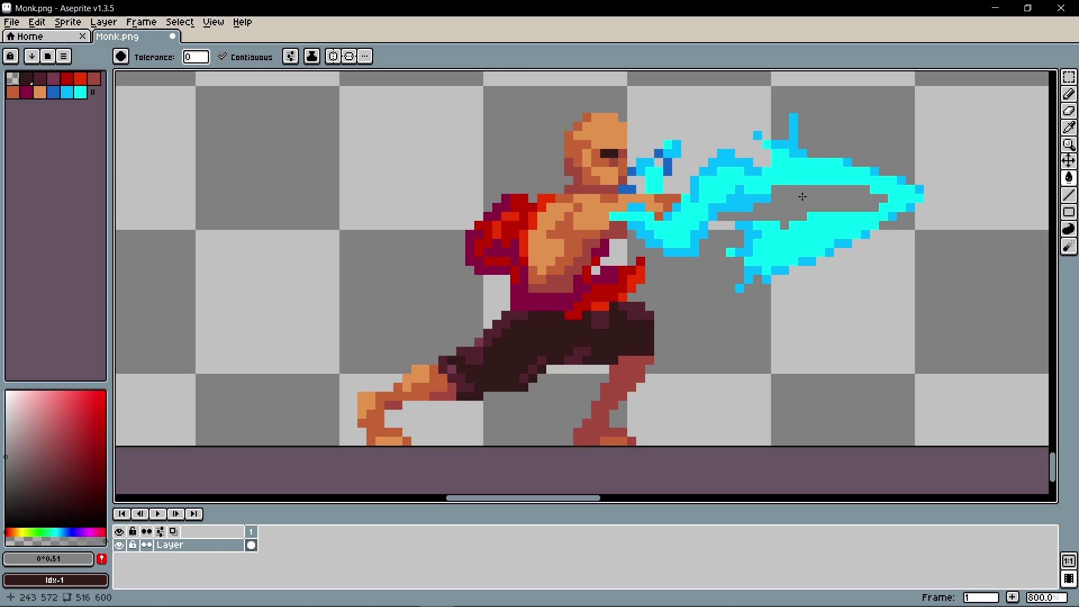
{"action": "left_click_drag", "start_coordinate": [6, 456], "coordinate": [7, 392]}
Finish the white blast fill and import Monk_e.png into the Monk Textures folder
{"action": "left_click", "coordinate": [789, 240]}
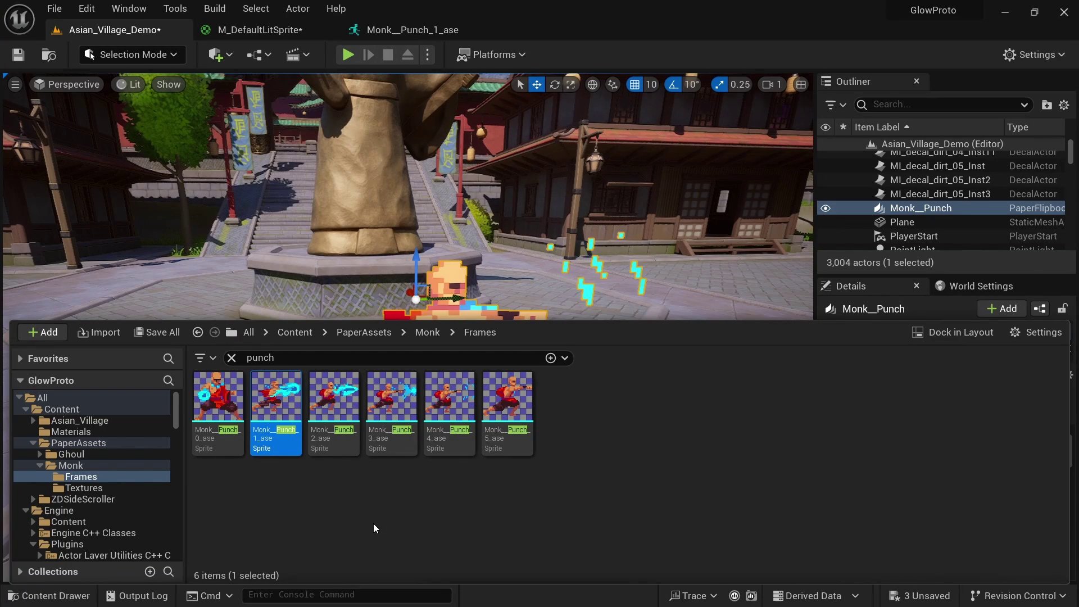
{"action": "left_click", "coordinate": [235, 360]}
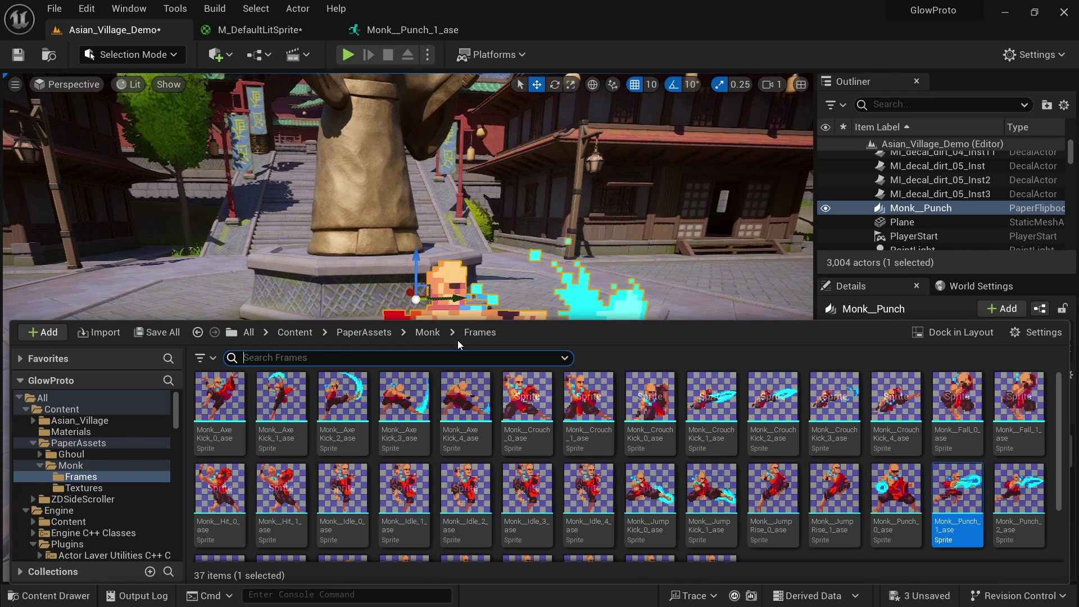
{"action": "left_click", "coordinate": [427, 332]}
{"action": "double_click", "coordinate": [280, 422]}
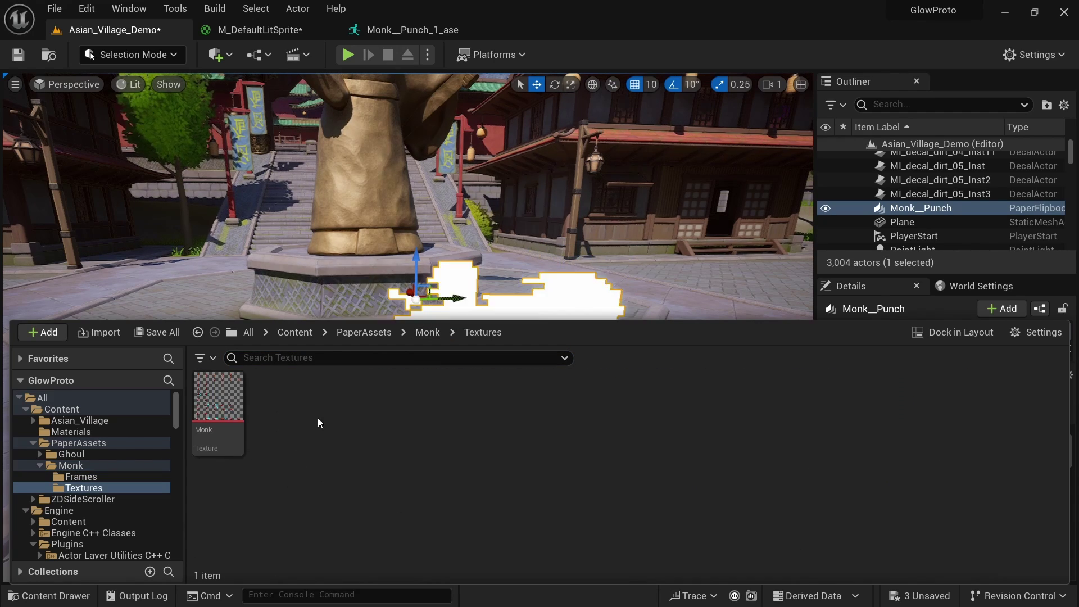
{"action": "key", "text": "alt+Tab"}
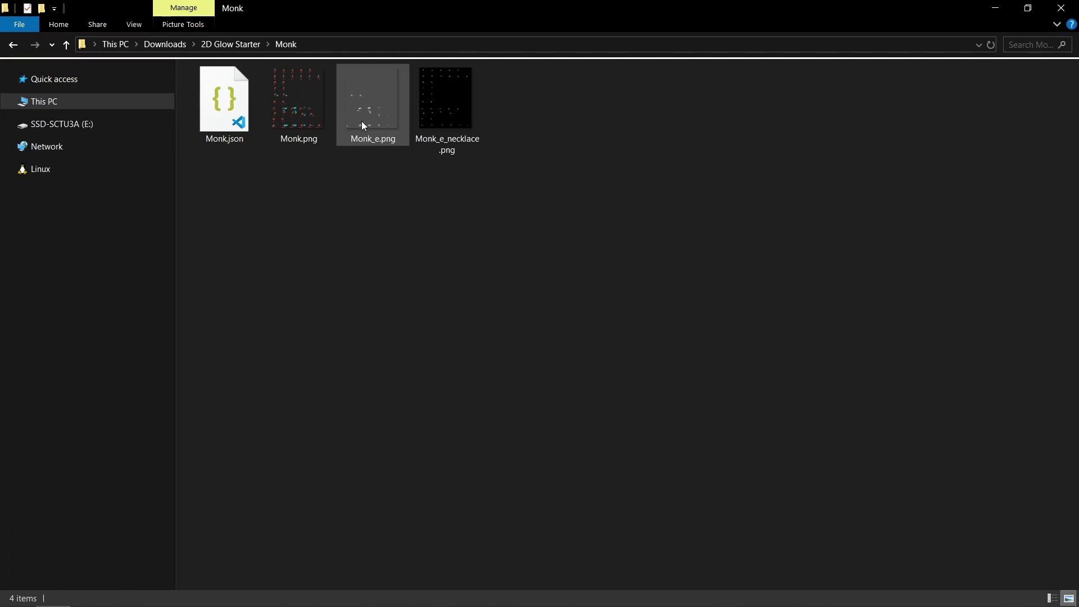
{"action": "left_click_drag", "start_coordinate": [362, 120], "coordinate": [355, 458]}
Apply Paper2D texture settings to the Monk_e texture via Sprite Actions
{"action": "key", "text": "ctrl+space"}
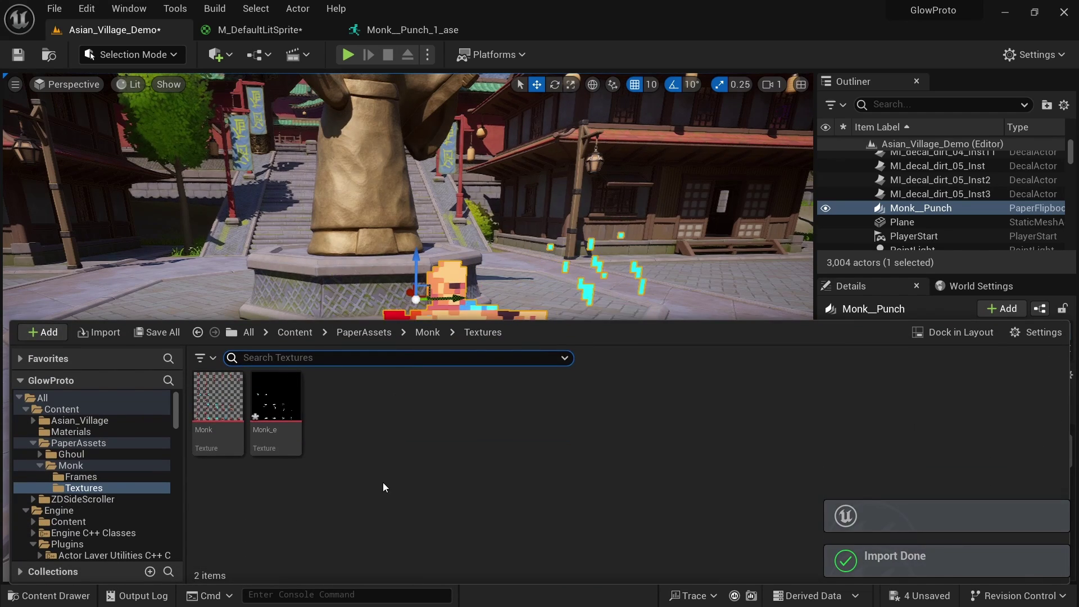
{"action": "right_click", "coordinate": [272, 417]}
{"action": "mouse_move", "coordinate": [272, 416]}
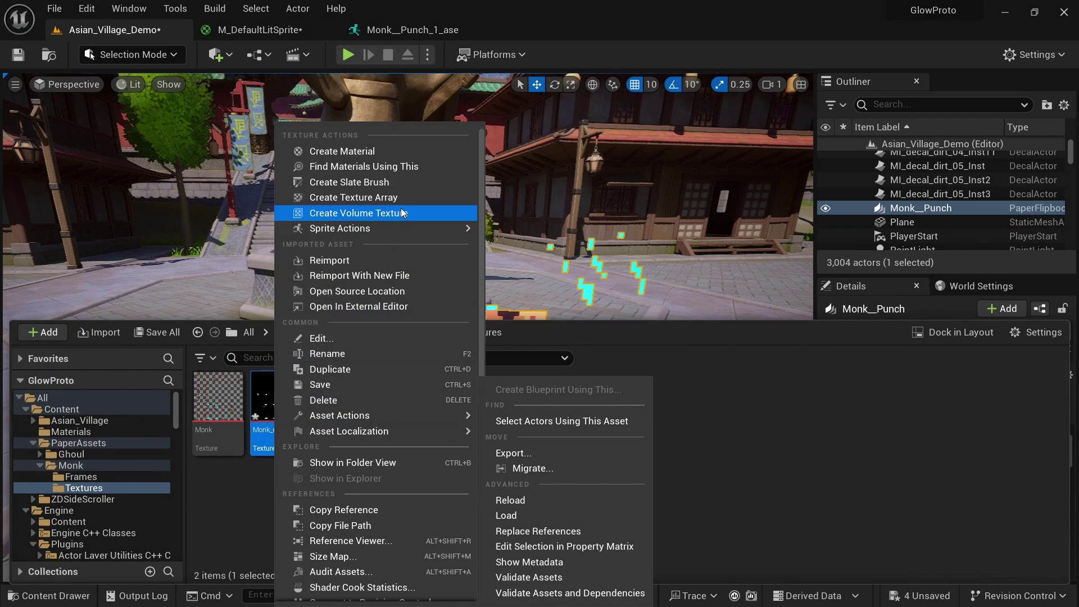
{"action": "mouse_move", "coordinate": [450, 225]}
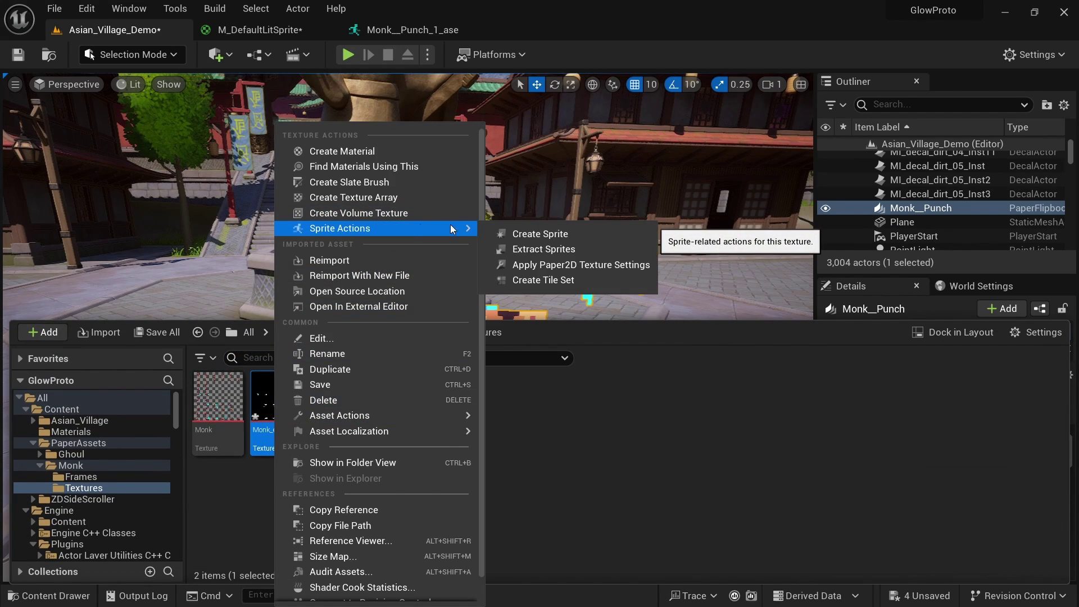
{"action": "left_click", "coordinate": [595, 265]}
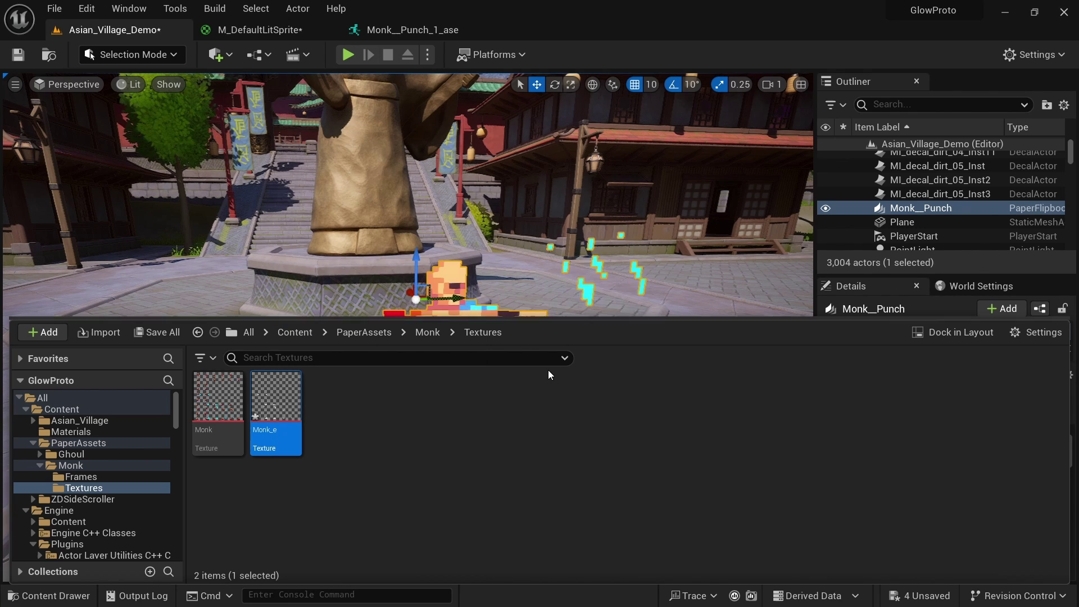
Inspect the imported Monk_e texture in its editor
{"action": "double_click", "coordinate": [263, 410]}
{"action": "scroll", "coordinate": [375, 268], "scroll_direction": "down", "scroll_amount": 5}
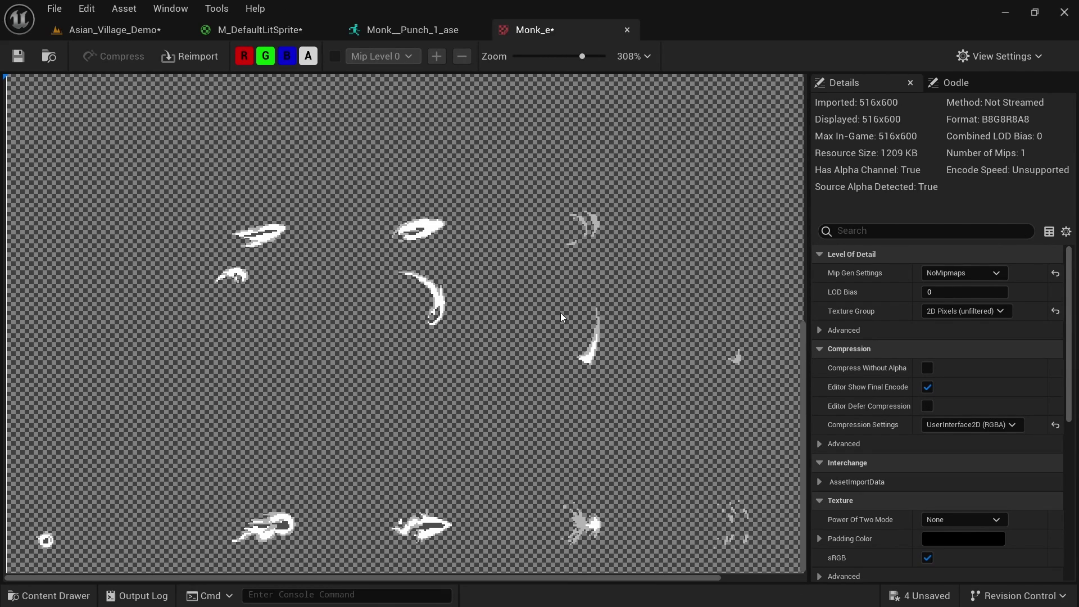
{"action": "left_click_drag", "start_coordinate": [697, 269], "coordinate": [453, 210]}
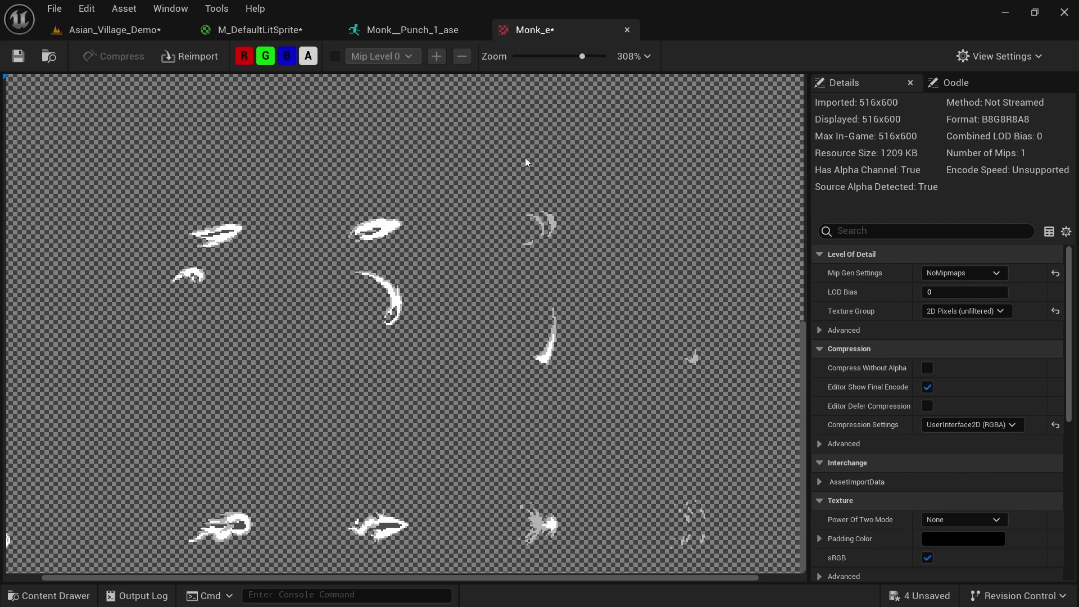
{"action": "left_click", "coordinate": [627, 30]}
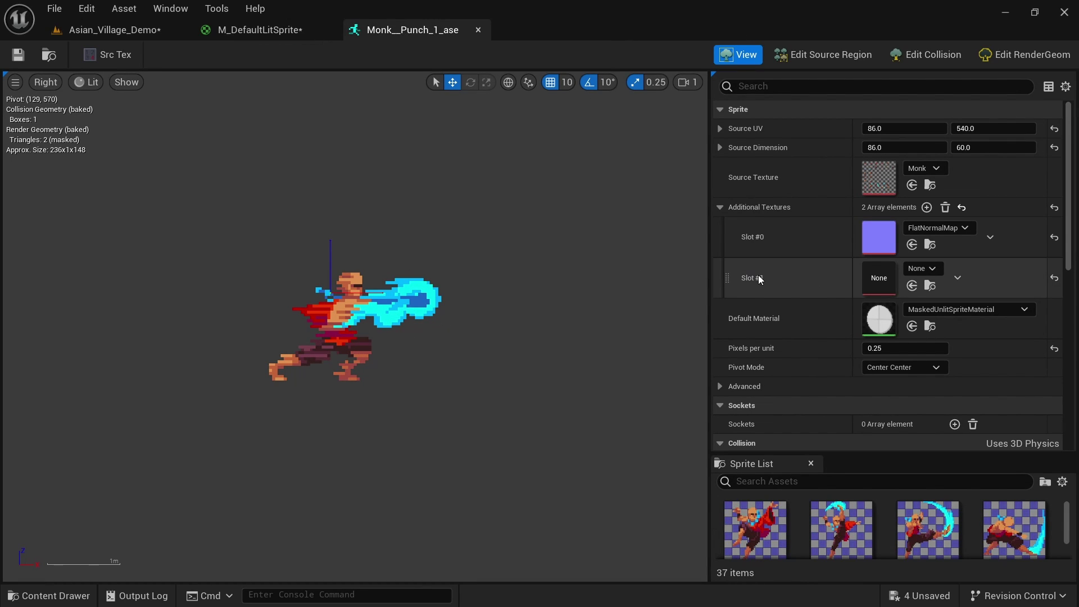
Set the punch sprite's Additional Textures Slot #1 to Monk_e and save
{"action": "left_click", "coordinate": [935, 268]}
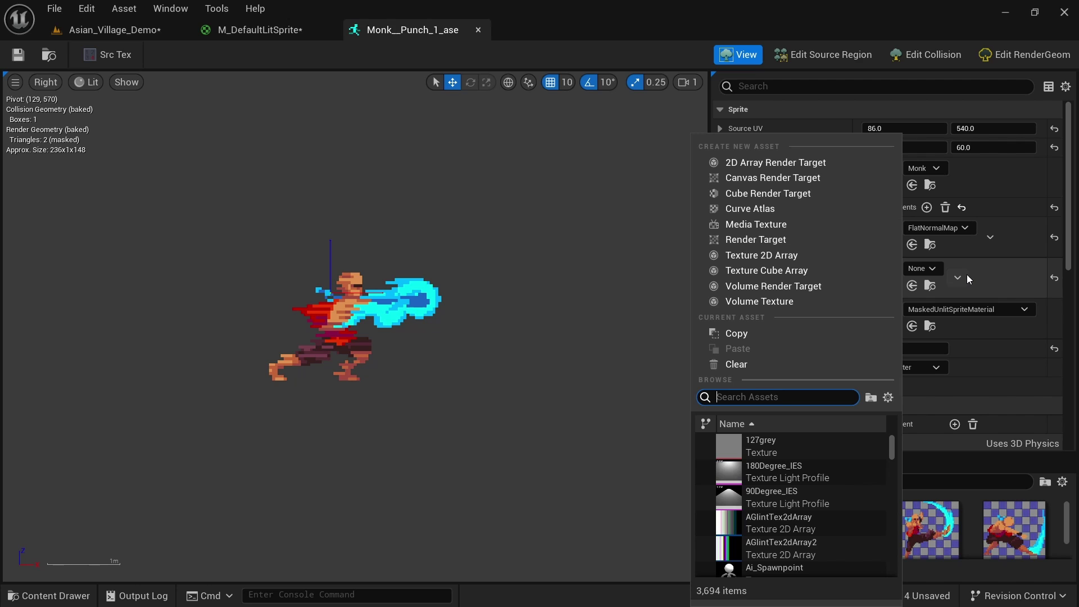
{"action": "type", "text": "monk_e"}
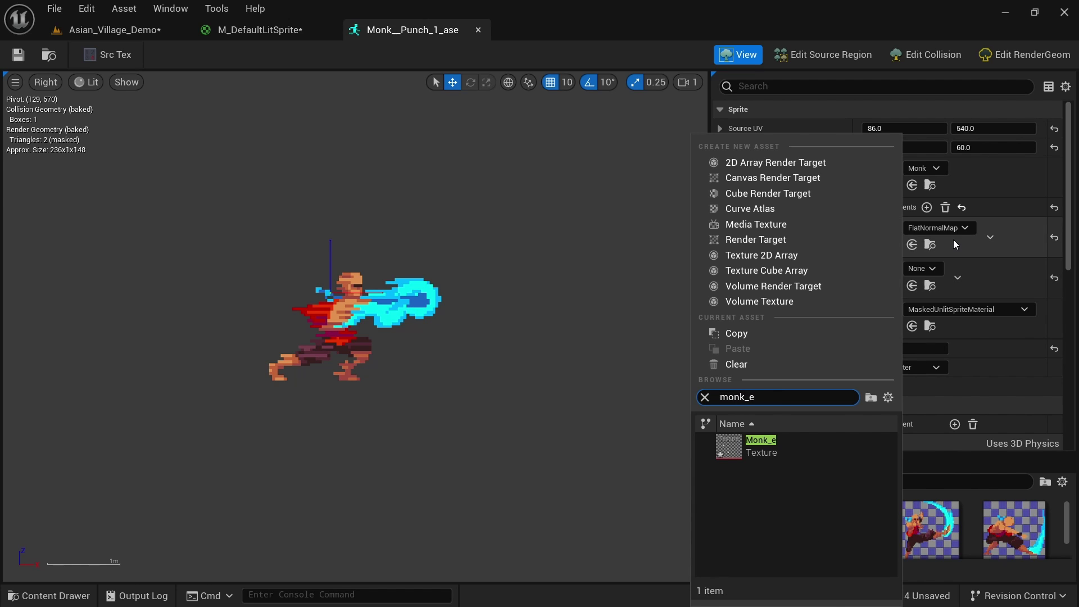
{"action": "left_click", "coordinate": [815, 447]}
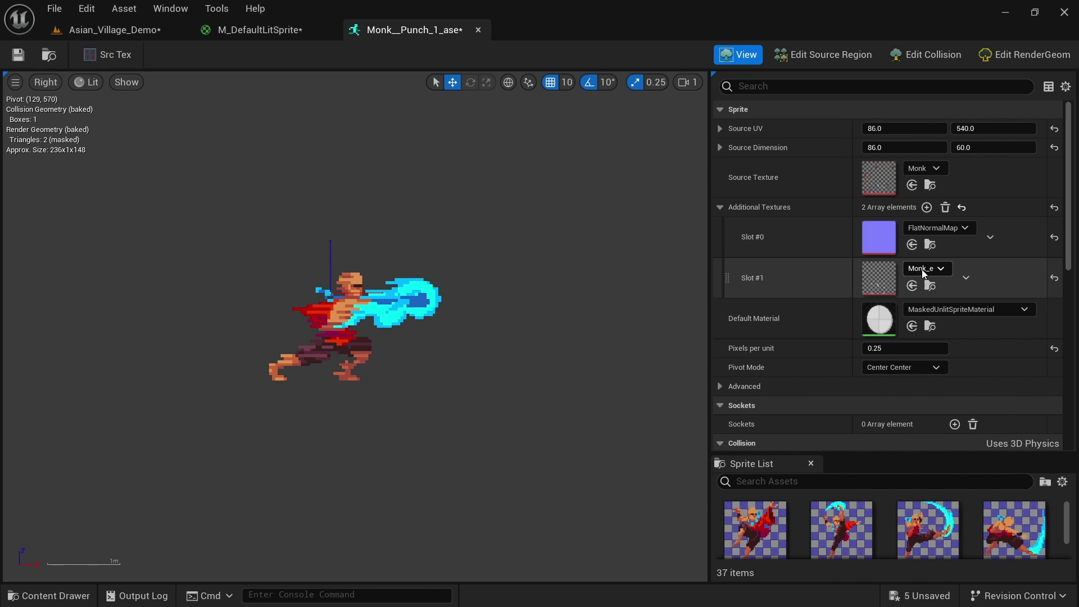
{"action": "left_click", "coordinate": [17, 56]}
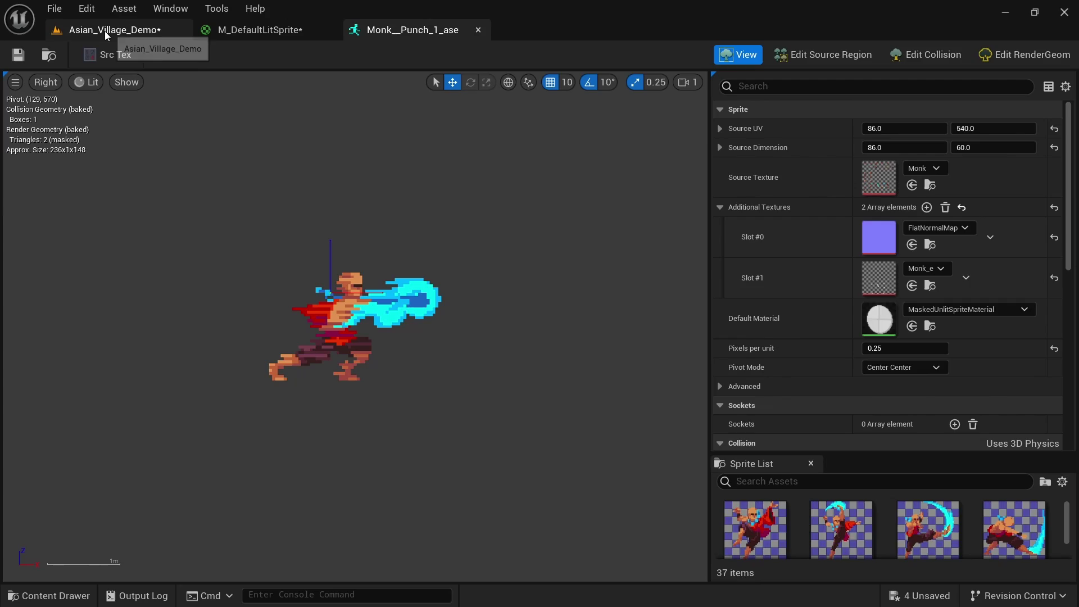
Return to the village level and select all 37 sprites in Monk > Frames
{"action": "left_click", "coordinate": [104, 31]}
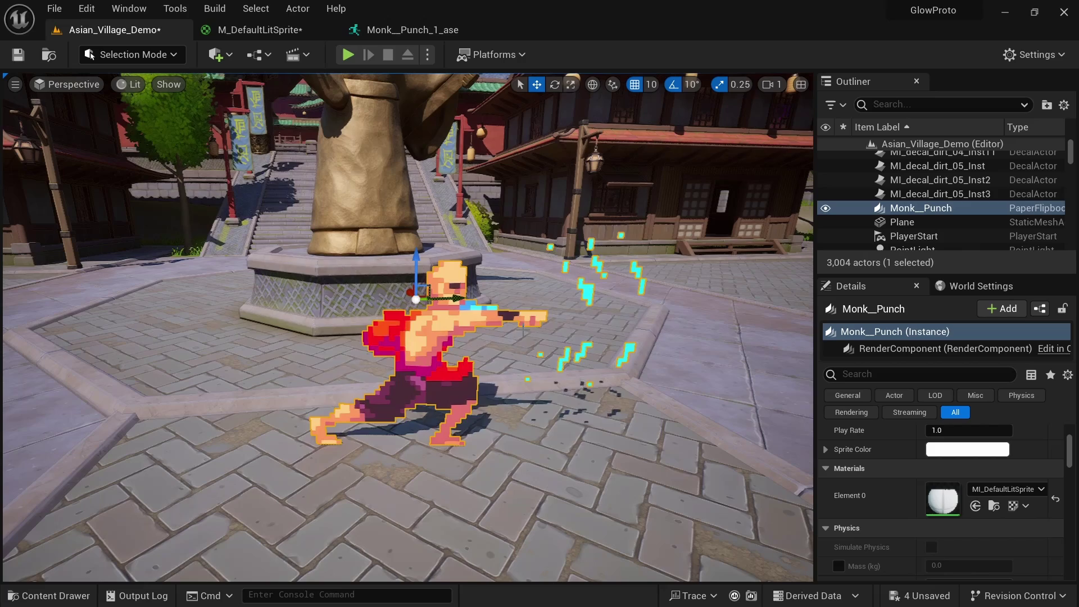
{"action": "key", "text": "ctrl+space"}
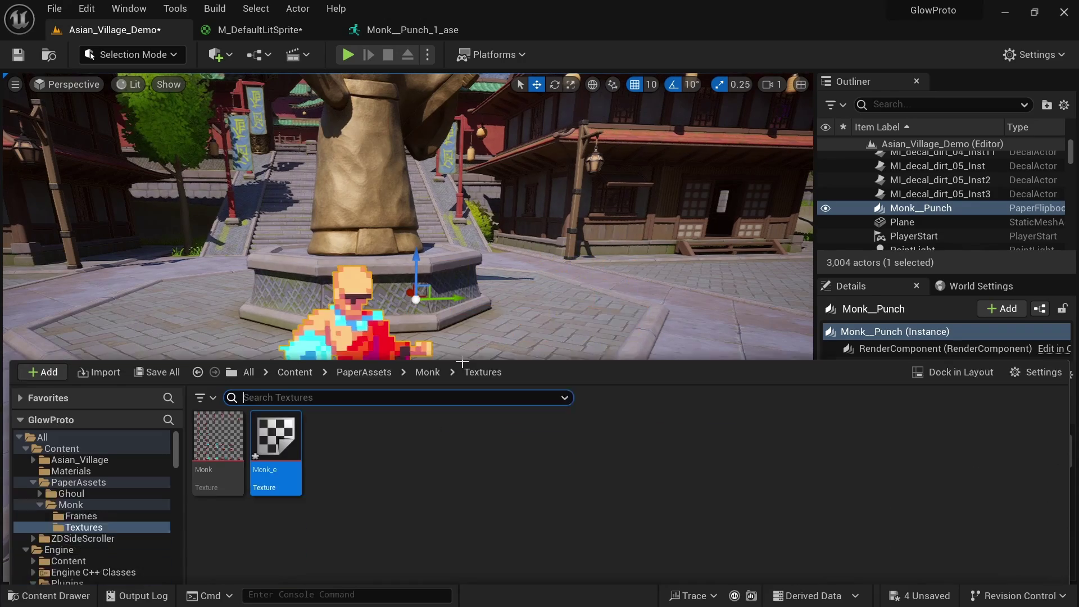
{"action": "left_click", "coordinate": [427, 333]}
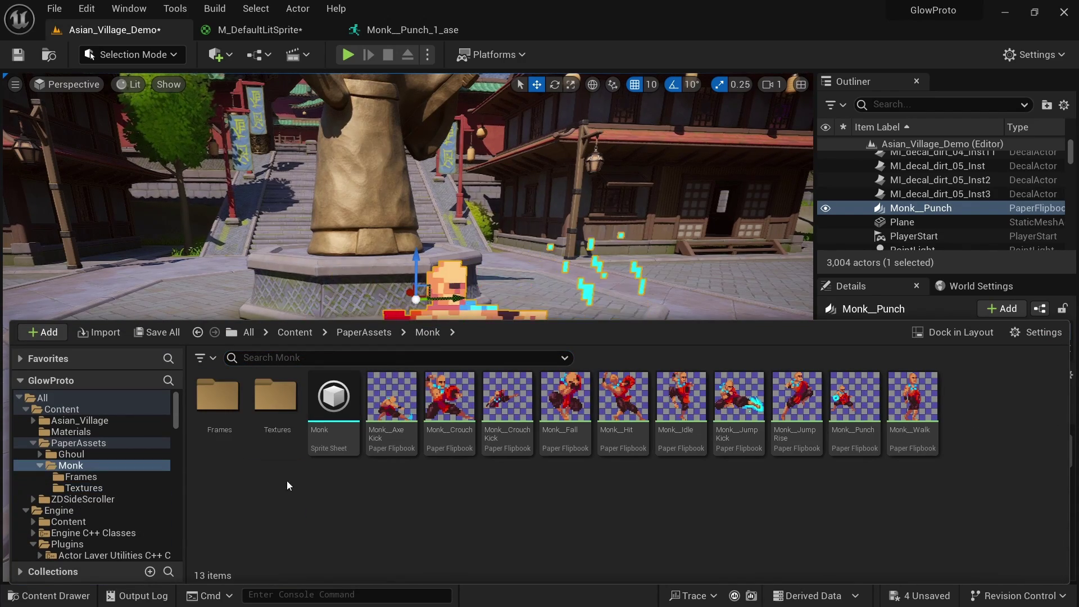
{"action": "double_click", "coordinate": [218, 410]}
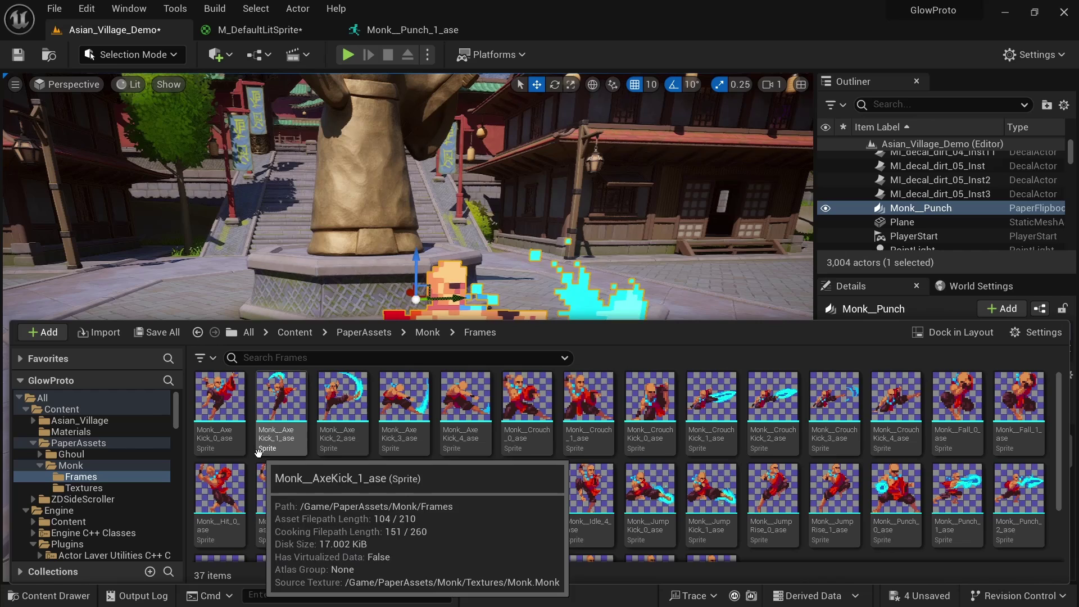
{"action": "left_click", "coordinate": [225, 413]}
{"action": "key", "text": "ctrl+a"}
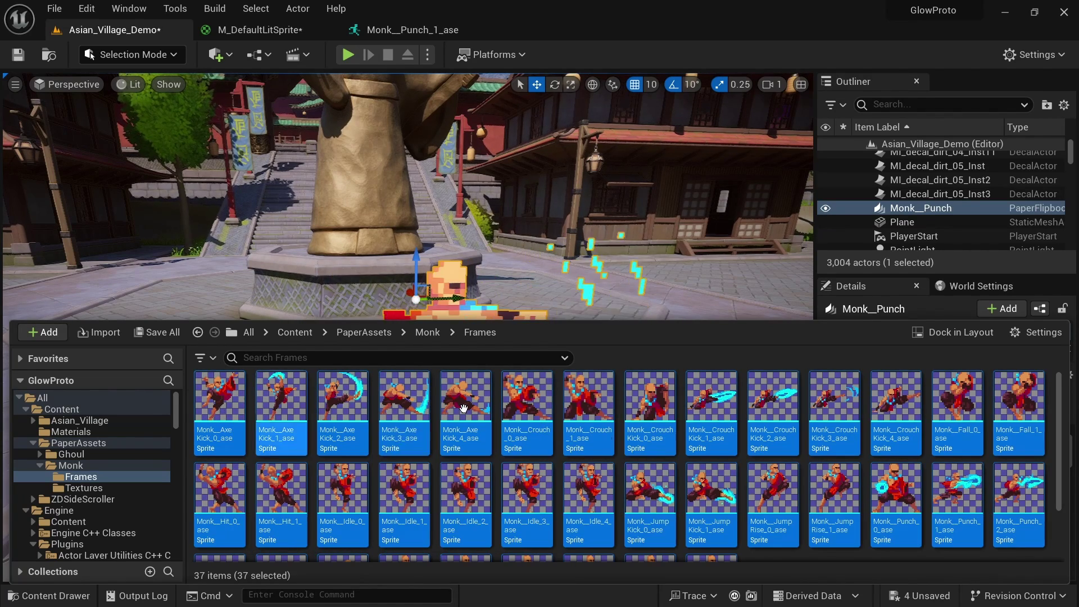
Open the 37 sprites in a bulk-edit property matrix and select every row
{"action": "right_click", "coordinate": [228, 400]}
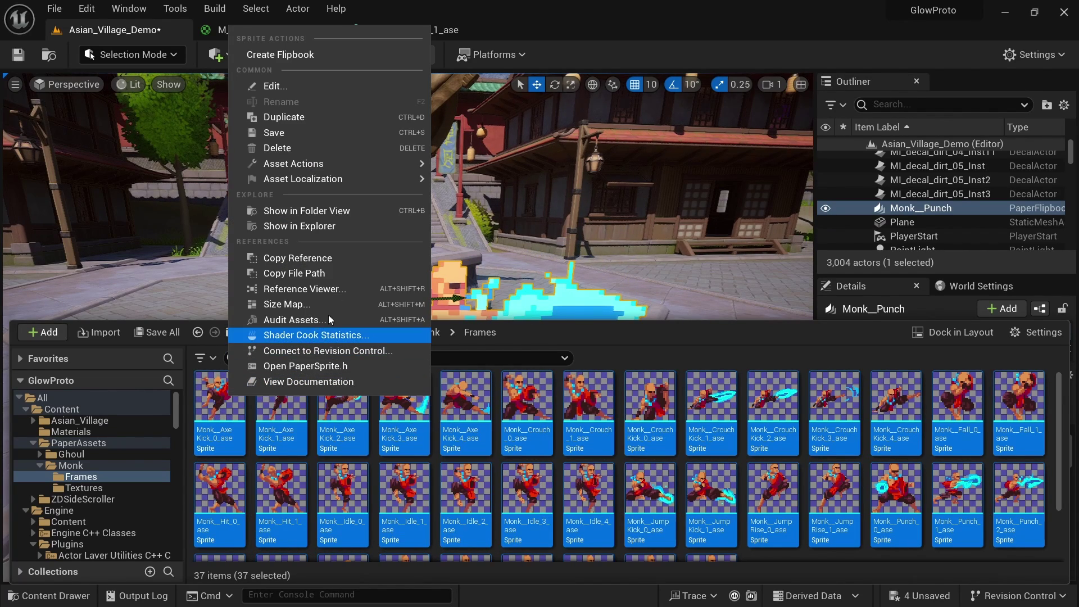
{"action": "mouse_move", "coordinate": [399, 166]}
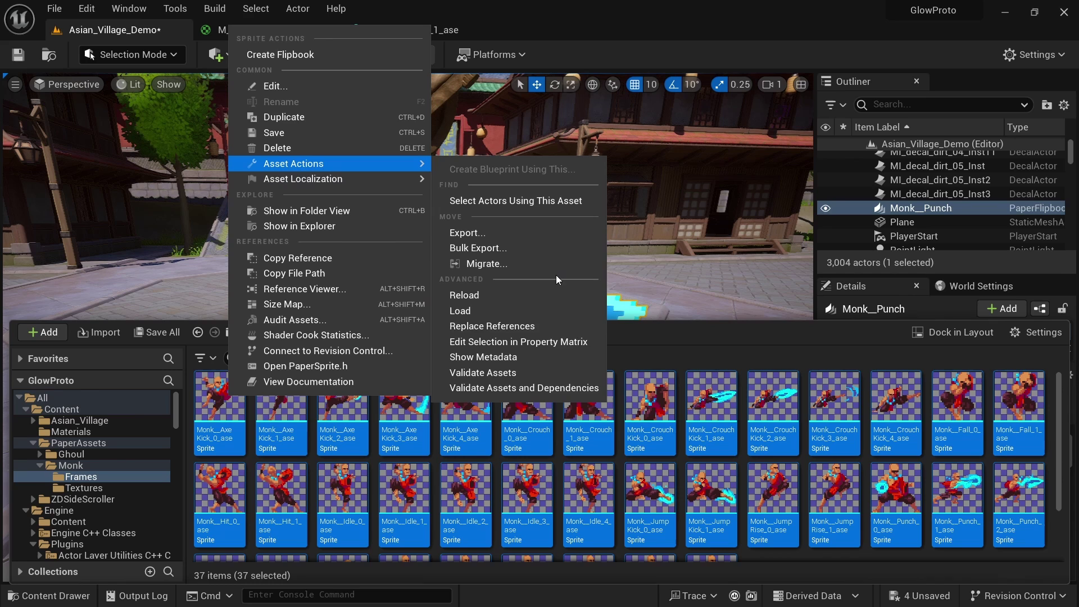
{"action": "left_click", "coordinate": [557, 344]}
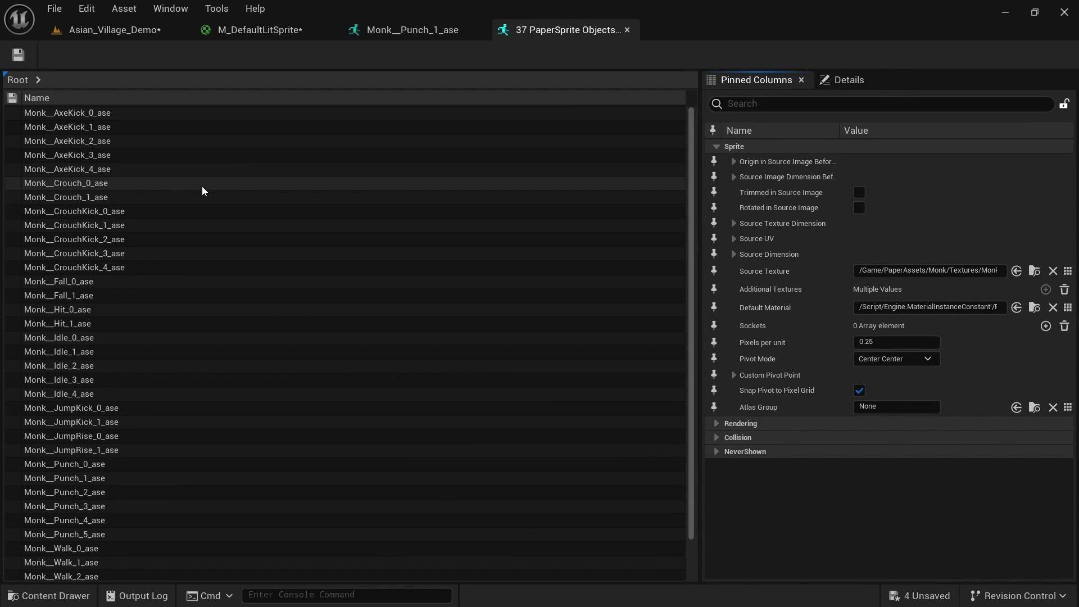
{"action": "left_click", "coordinate": [203, 185]}
{"action": "key", "text": "ctrl+a"}
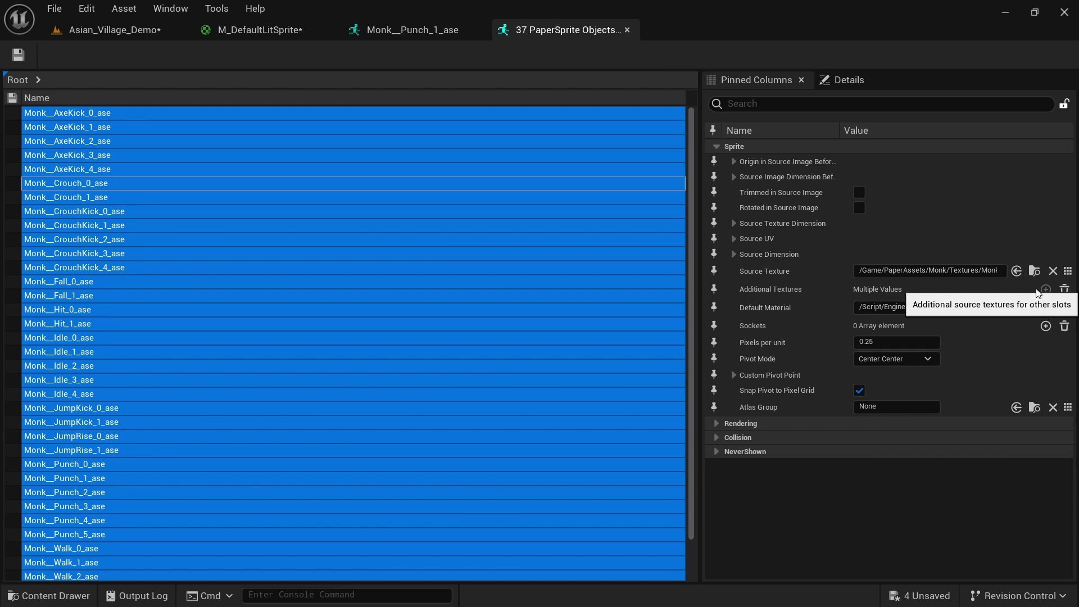
Reset Additional Textures to two empty entries, then reselect all Monk sprite frames
{"action": "left_click", "coordinate": [1065, 290]}
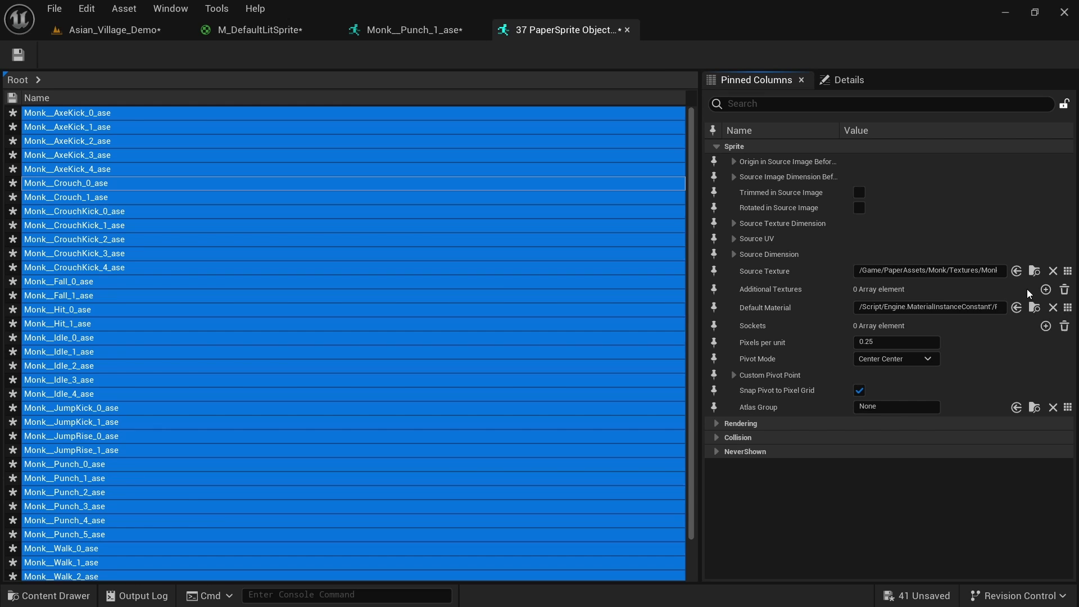
{"action": "left_click", "coordinate": [1046, 290]}
{"action": "left_click", "coordinate": [193, 213]}
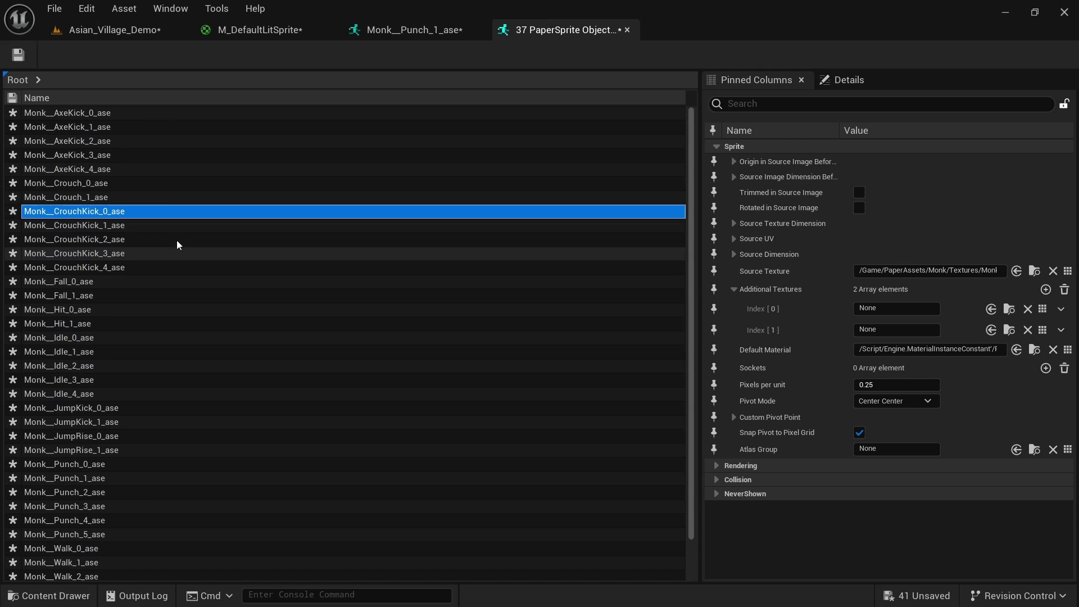
{"action": "left_click", "coordinate": [307, 368]}
{"action": "left_click", "coordinate": [291, 253]}
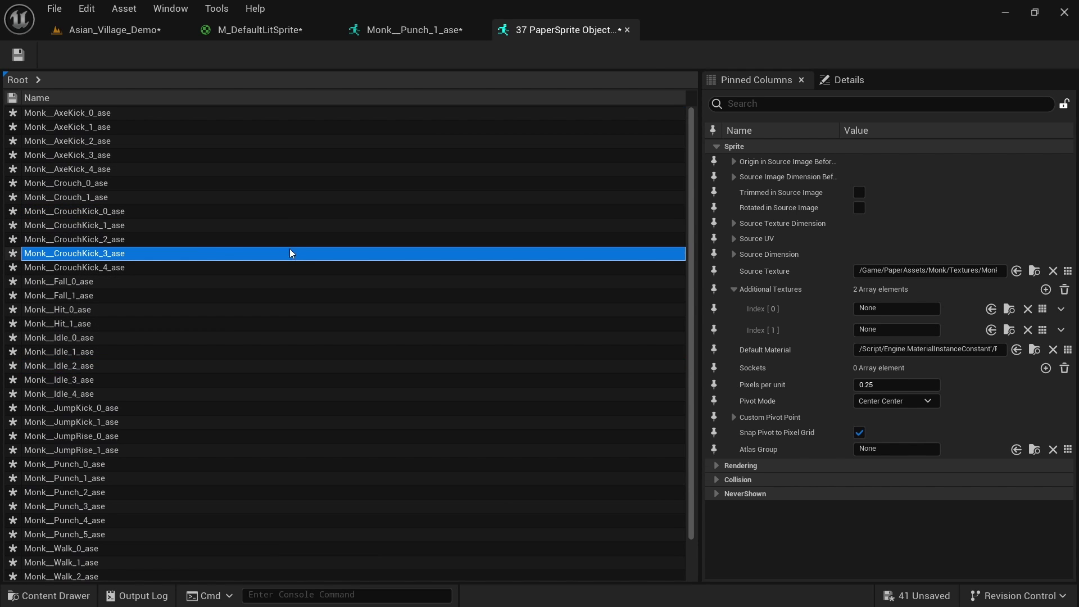
{"action": "key", "text": "ctrl+a"}
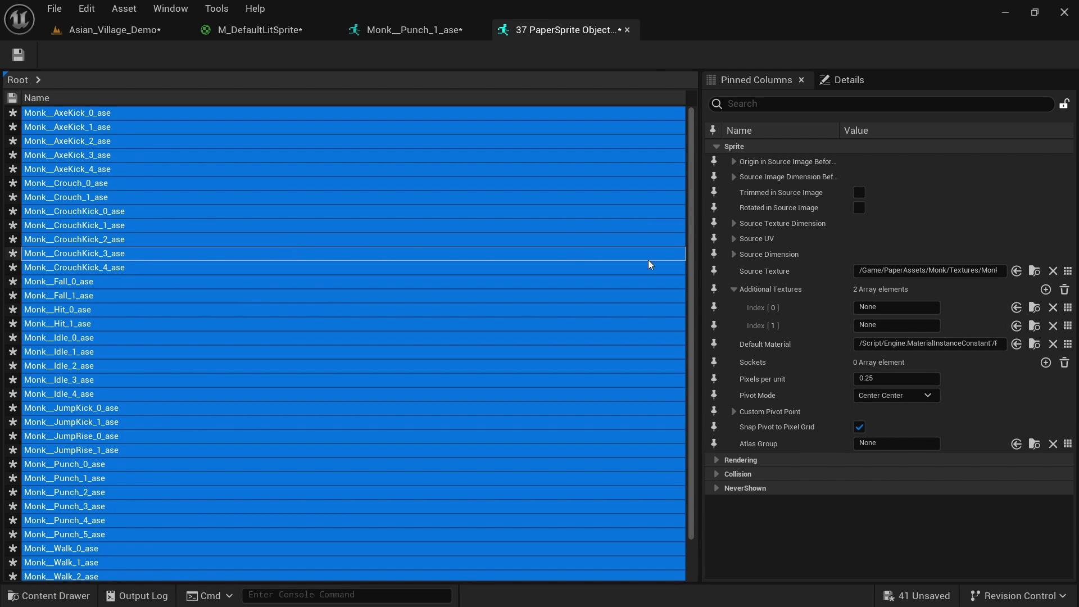
Set Additional Textures index [0] to FlatNormalMap and index [1] to Monk_e for all sprites
{"action": "left_click", "coordinate": [1068, 308]}
{"action": "type", "text": "flatn"}
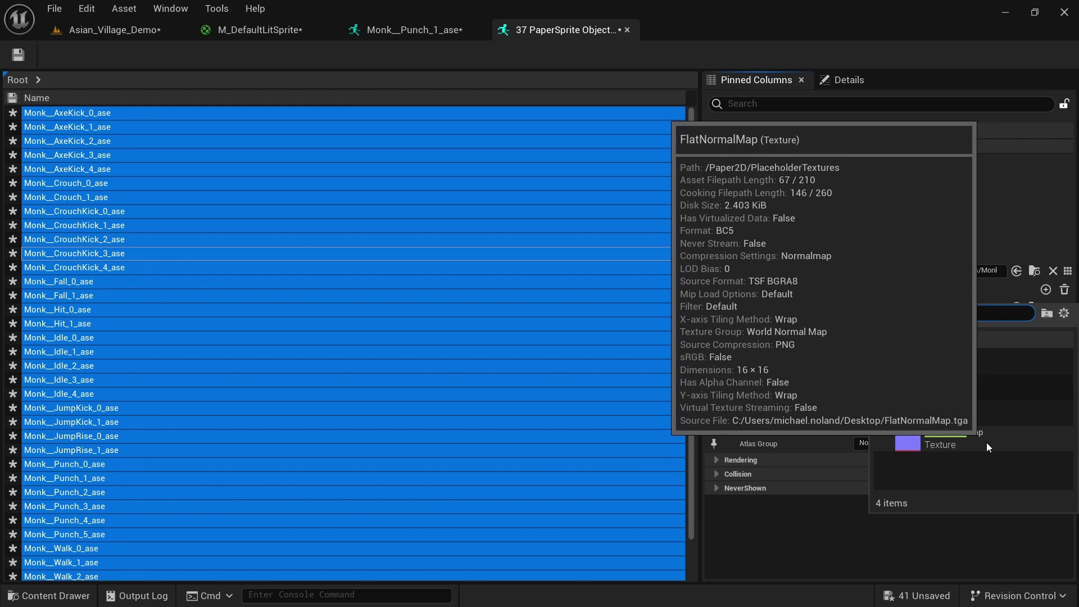
{"action": "left_click", "coordinate": [987, 443]}
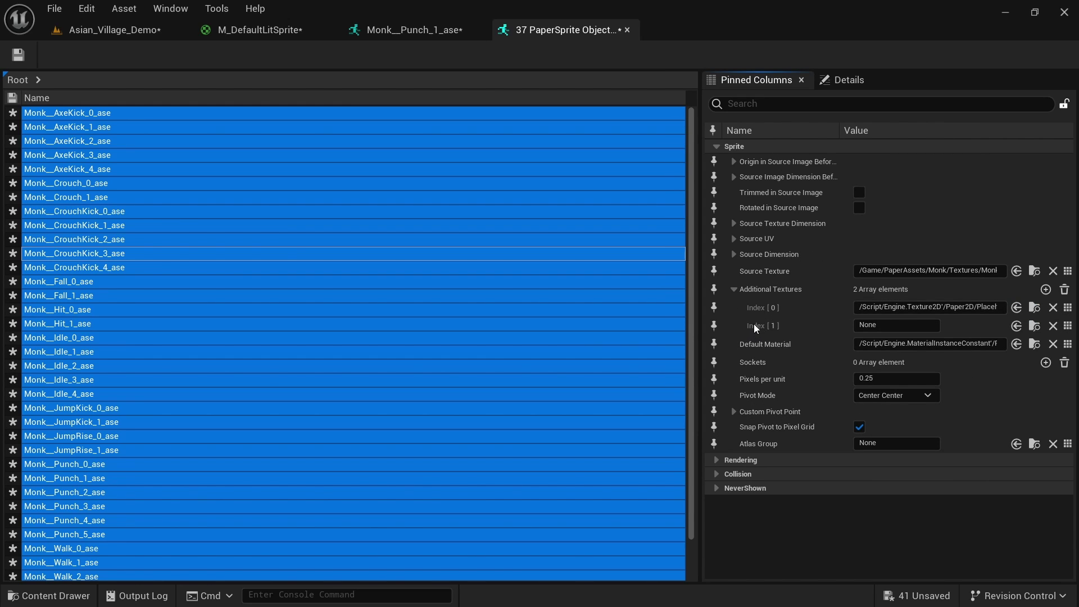
{"action": "left_click", "coordinate": [1070, 328]}
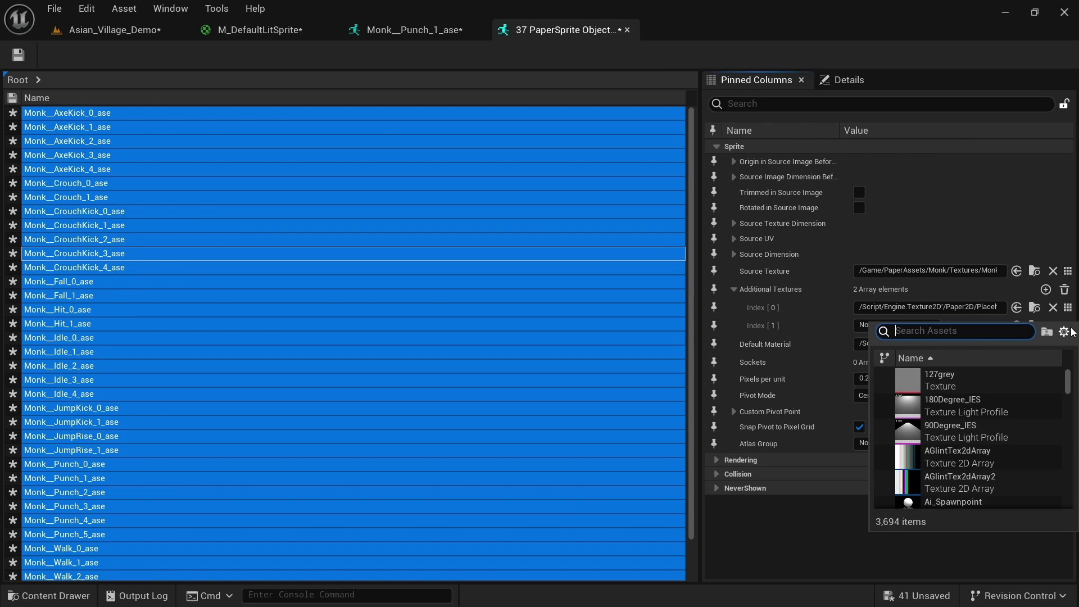
{"action": "type", "text": "monk"}
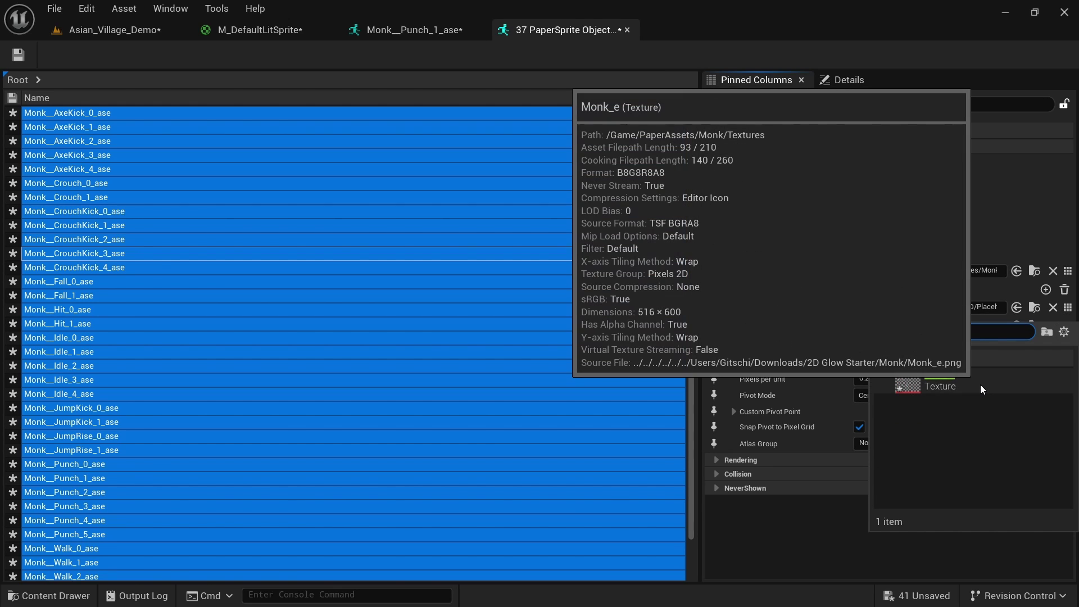
{"action": "left_click", "coordinate": [981, 384]}
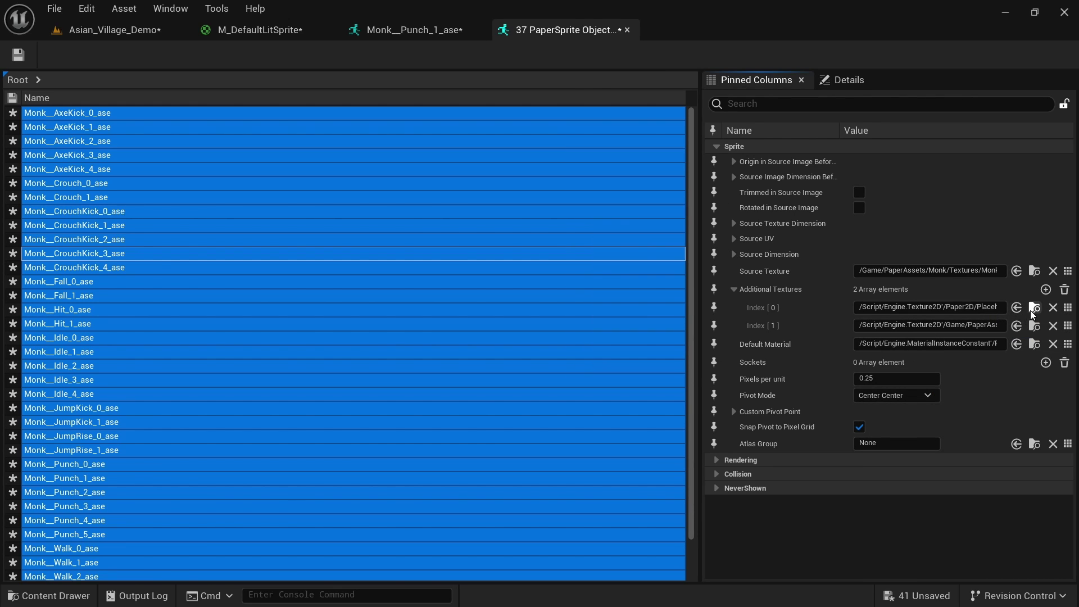
Save all the modified Monk sprite assets
{"action": "left_click", "coordinate": [1068, 312]}
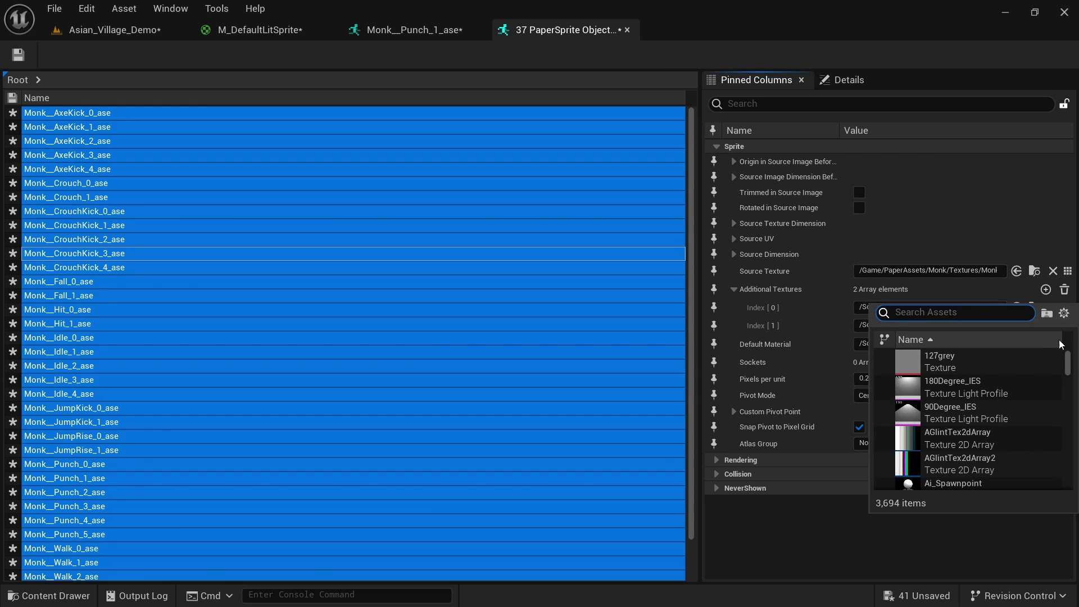
{"action": "left_click", "coordinate": [1065, 314]}
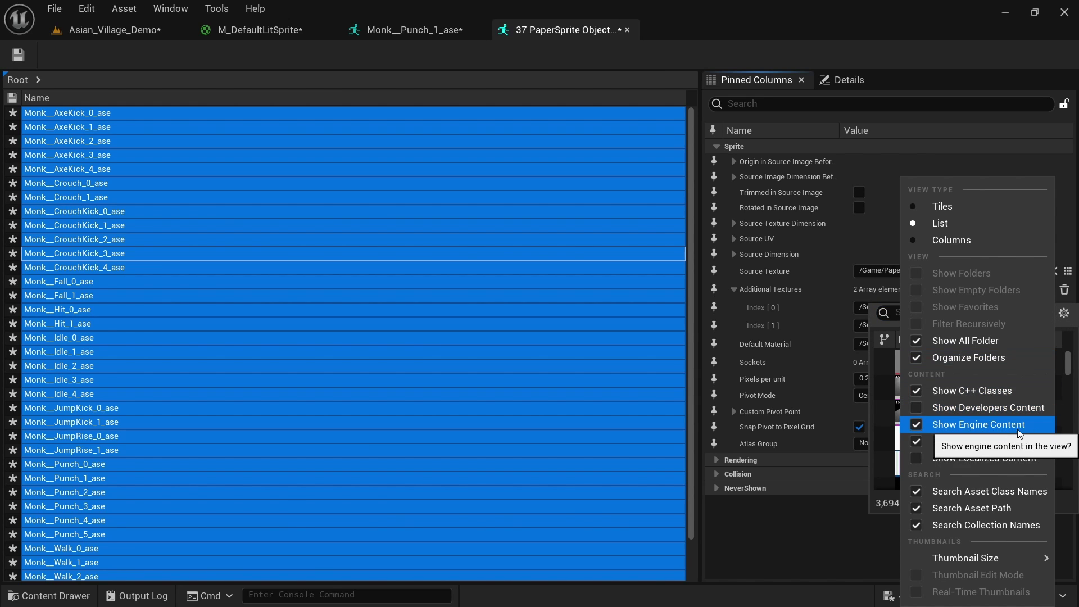
{"action": "left_click", "coordinate": [1070, 319]}
{"action": "left_click", "coordinate": [18, 54]}
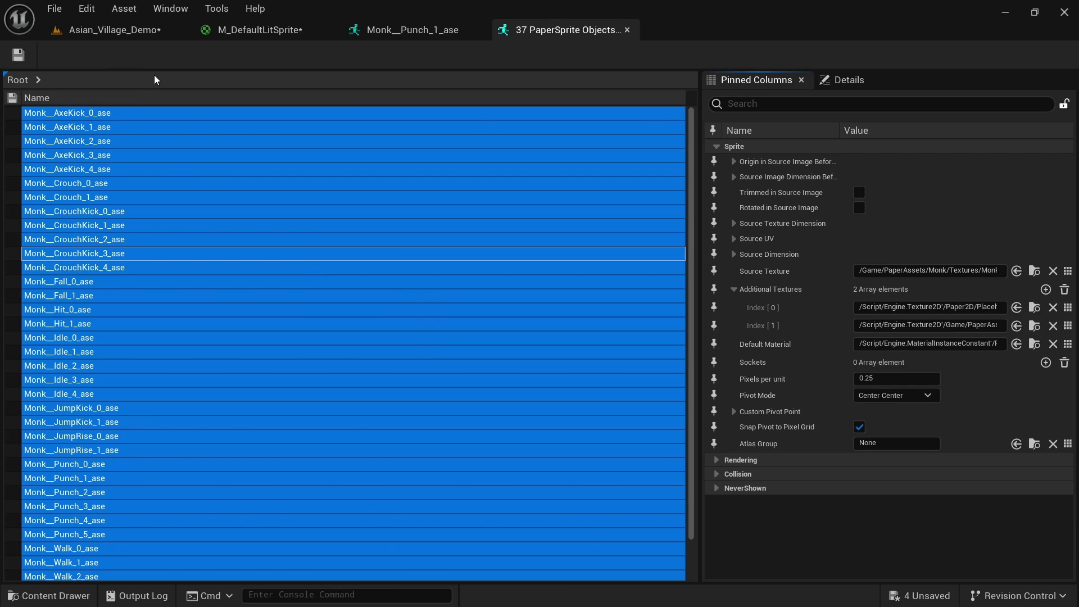
Find the directional Light Source via 'direc' in the Outliner and hide it to darken the village
{"action": "left_click", "coordinate": [112, 30]}
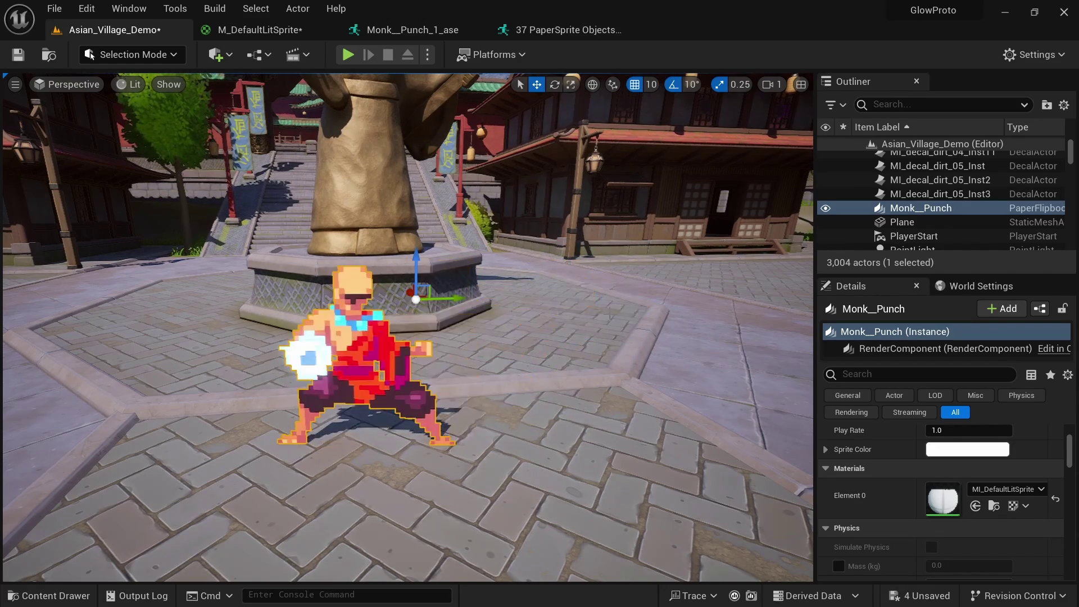
{"action": "left_click", "coordinate": [906, 105]}
{"action": "type", "text": "direc"}
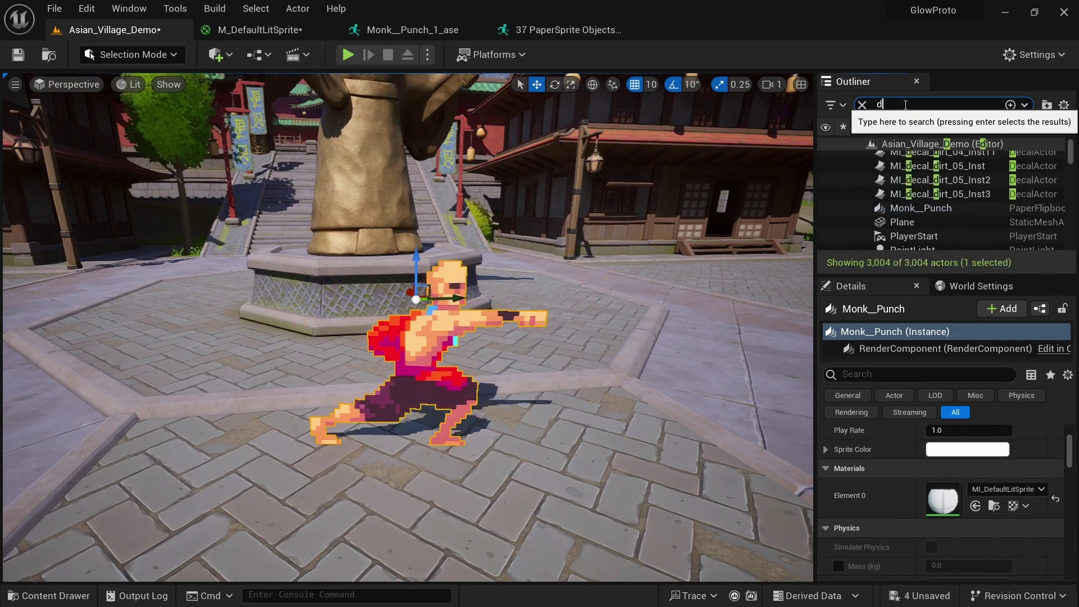
{"action": "left_click", "coordinate": [869, 159]}
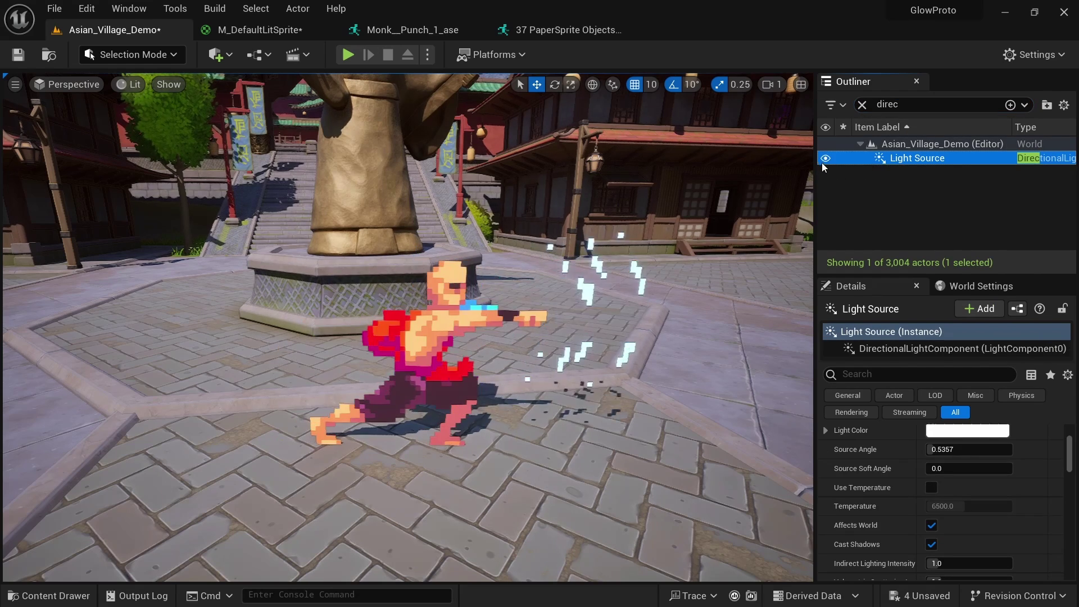
{"action": "left_click", "coordinate": [826, 158]}
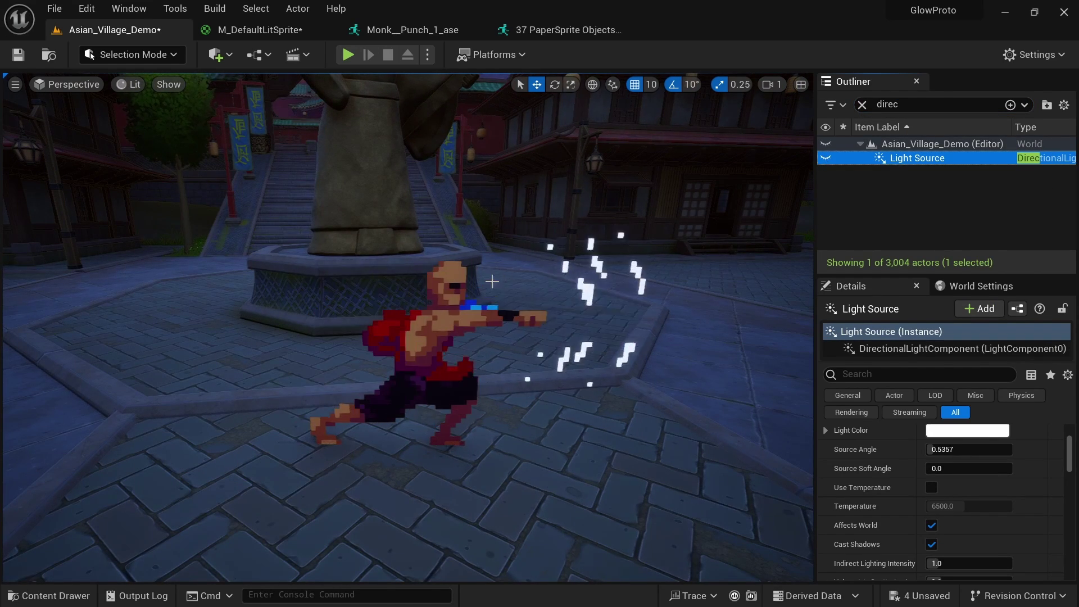
{"action": "left_click", "coordinate": [579, 278]}
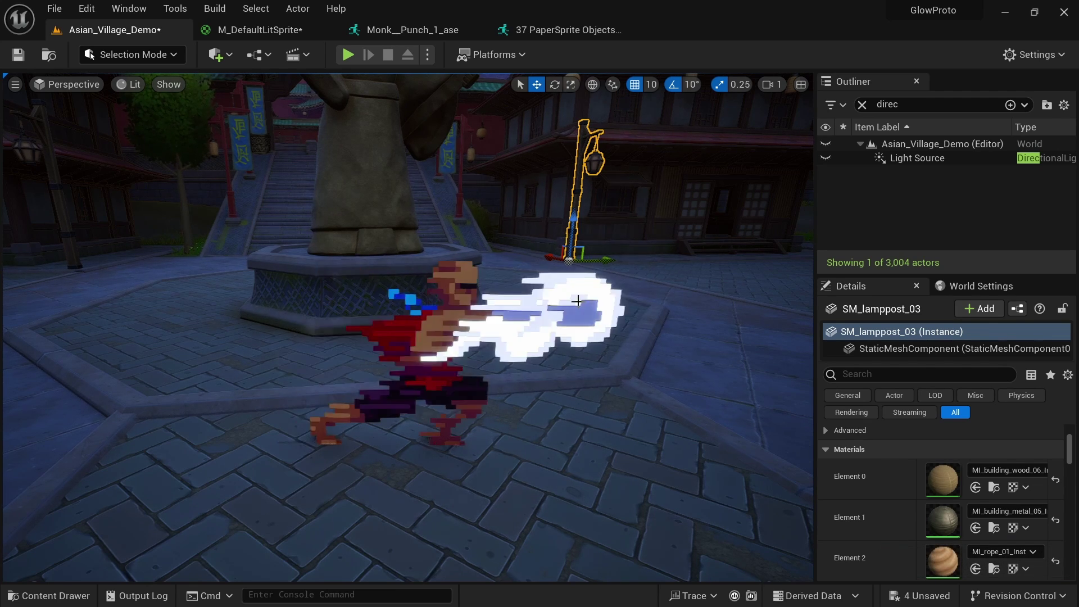
{"action": "key", "text": "ctrl+space"}
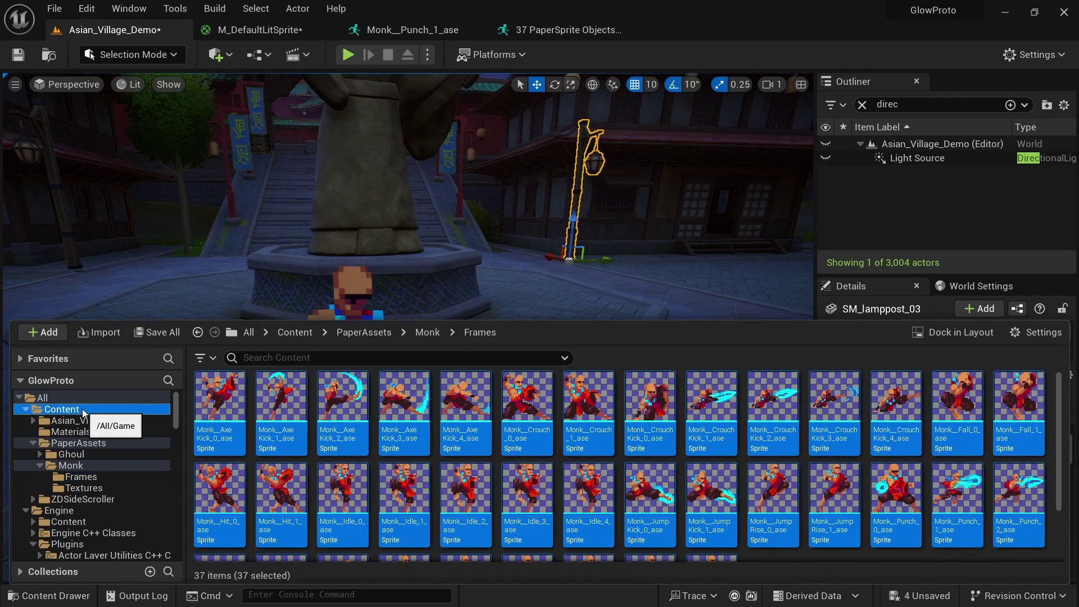
Open M_DefaultLitSprite from Content > Materials and select its Additional Texture #1 emissive node
{"action": "left_click", "coordinate": [79, 409]}
{"action": "double_click", "coordinate": [287, 421]}
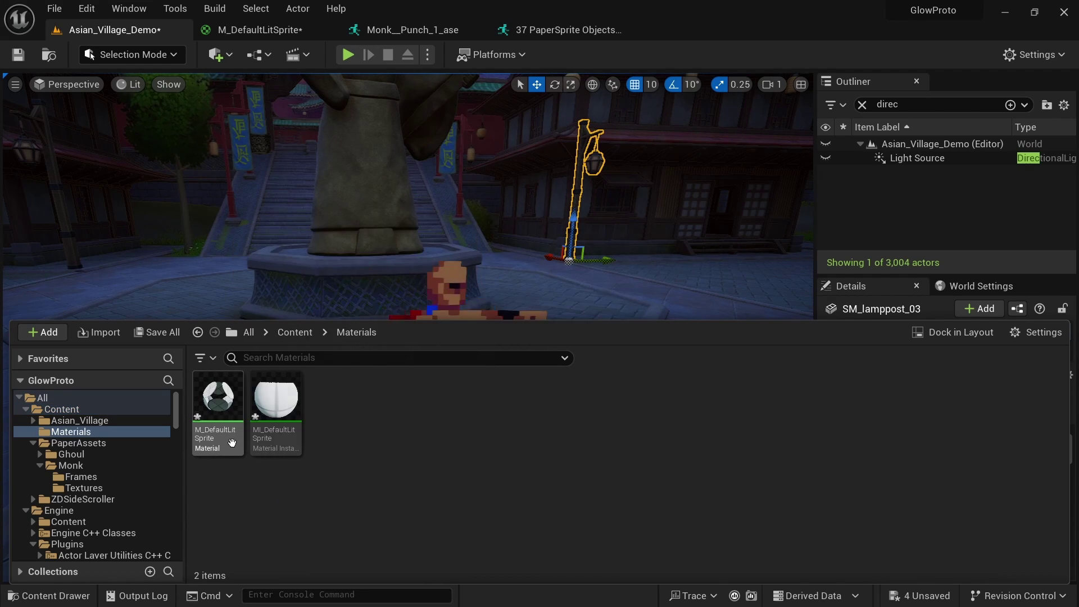
{"action": "double_click", "coordinate": [231, 442]}
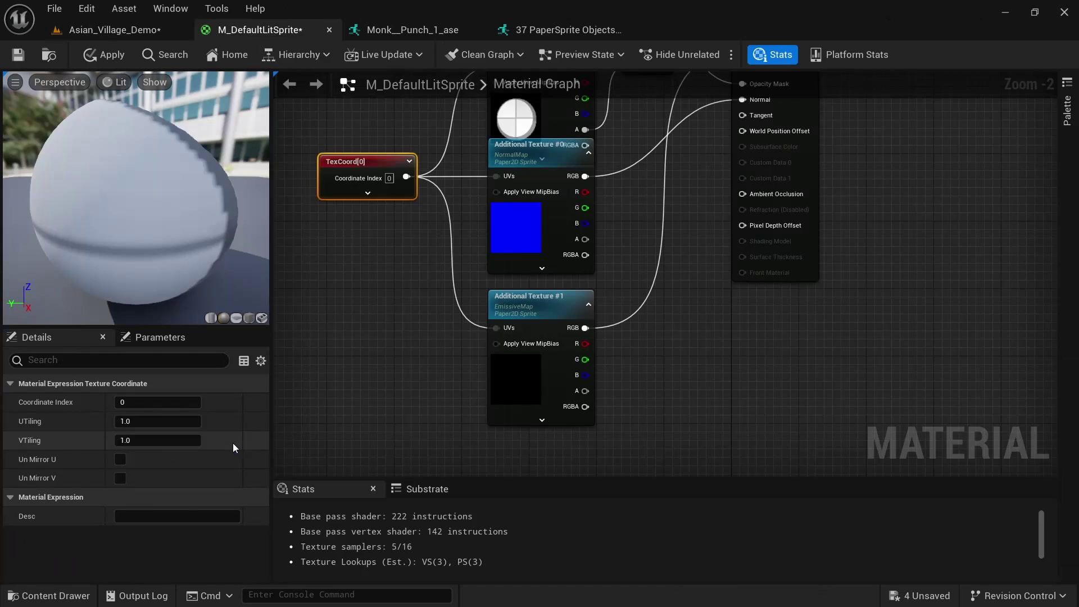
{"action": "left_click", "coordinate": [544, 304]}
{"action": "right_click_drag", "start_coordinate": [617, 326], "coordinate": [493, 301]}
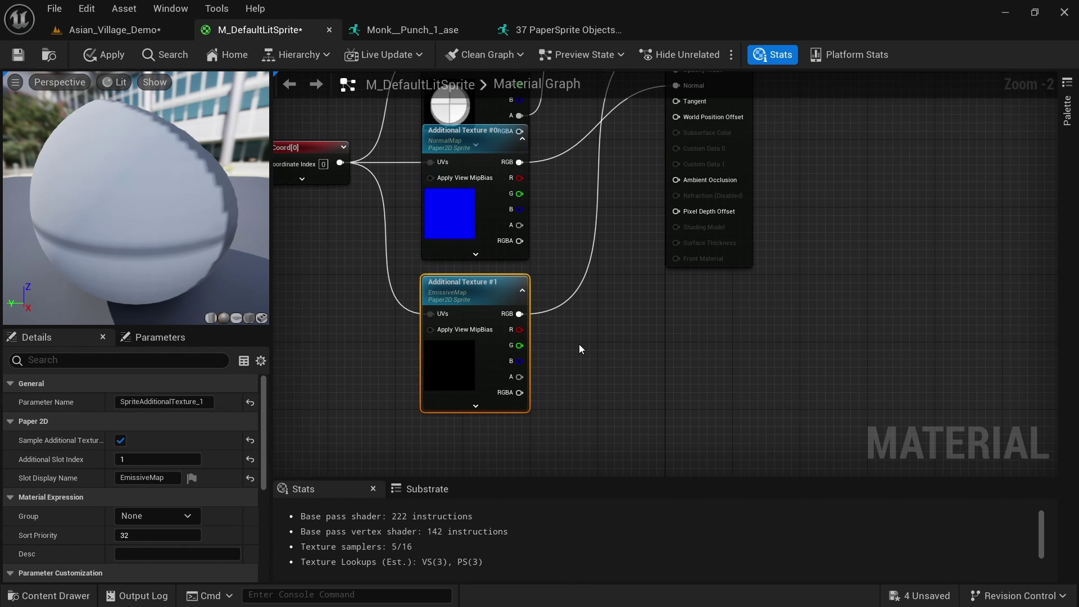
Add a Multiply node fed by the emissive texture's RGB output
{"action": "left_click_drag", "start_coordinate": [519, 314], "coordinate": [583, 345]}
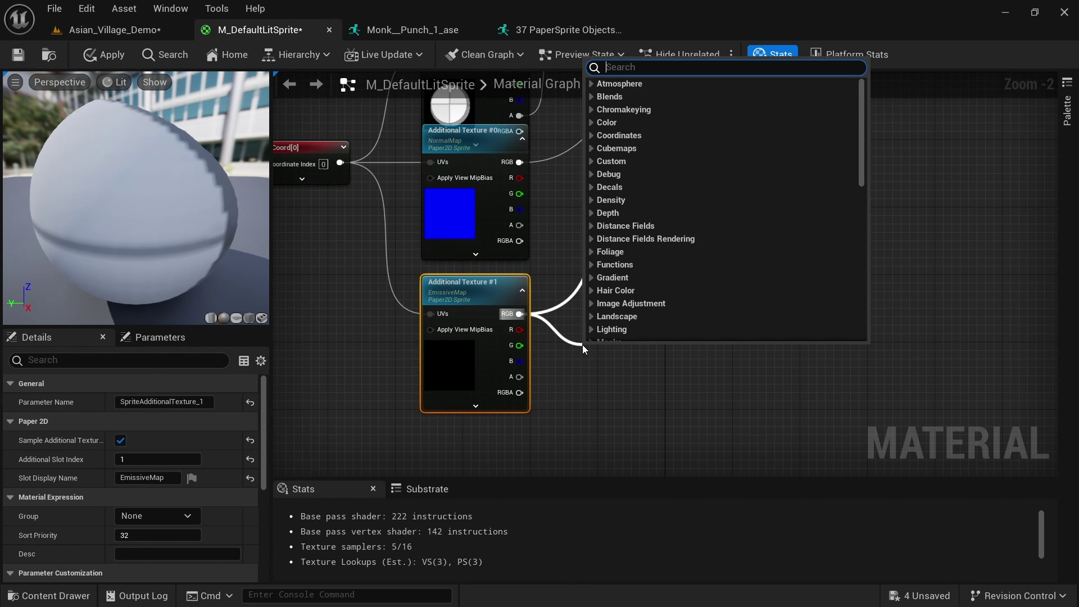
{"action": "type", "text": "multiply"}
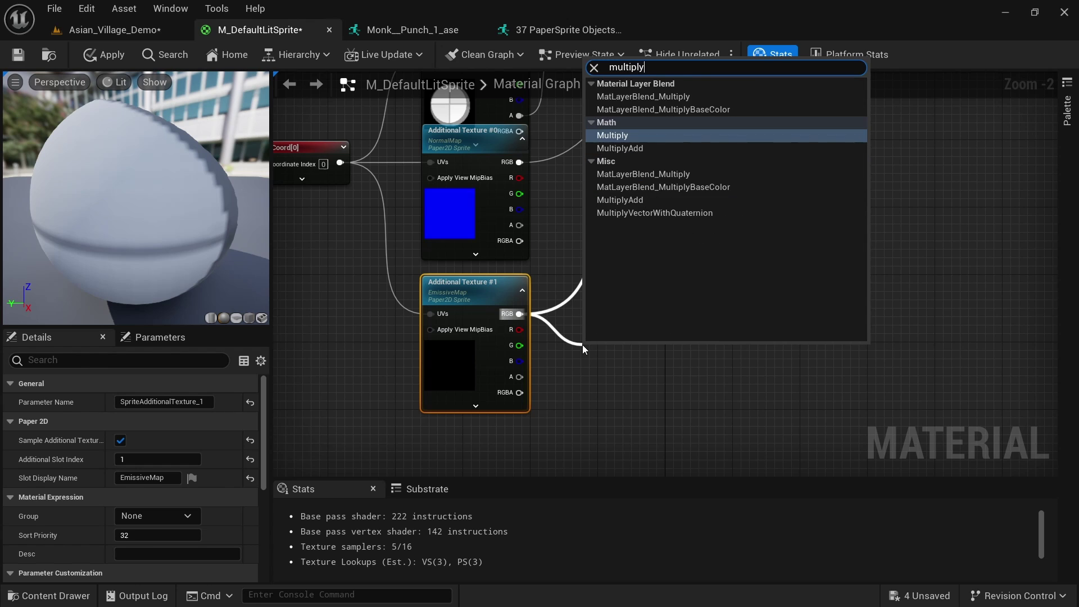
{"action": "key", "text": "Return"}
{"action": "right_click_drag", "start_coordinate": [597, 325], "coordinate": [625, 212]}
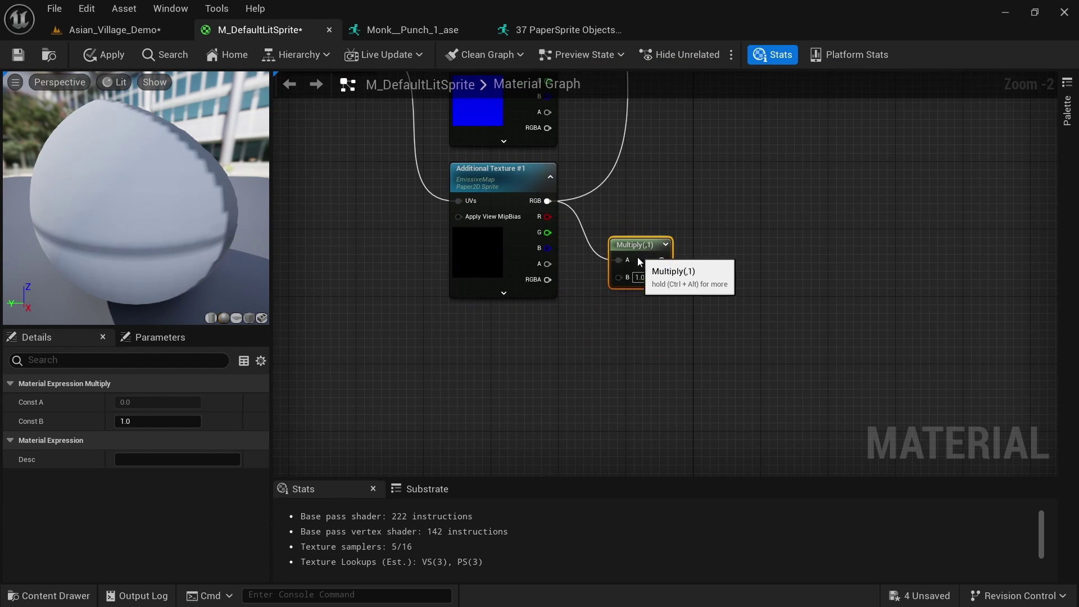
{"action": "left_click_drag", "start_coordinate": [637, 257], "coordinate": [636, 290]}
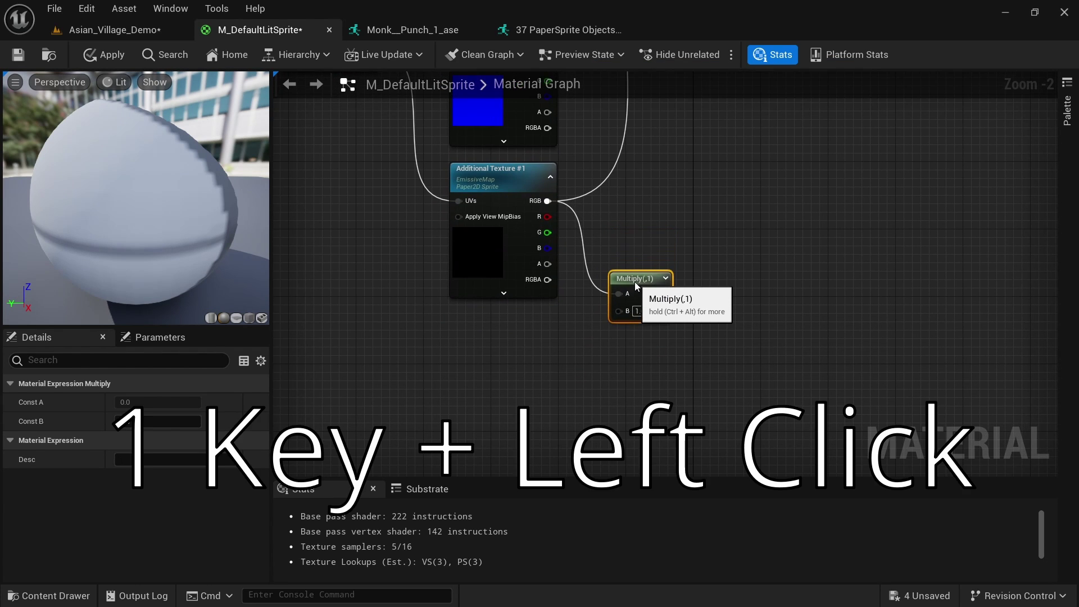
Feed a GlowStrength scalar parameter, default 10, into the Multiply, then apply and save the material
{"action": "left_click", "coordinate": [522, 338]}
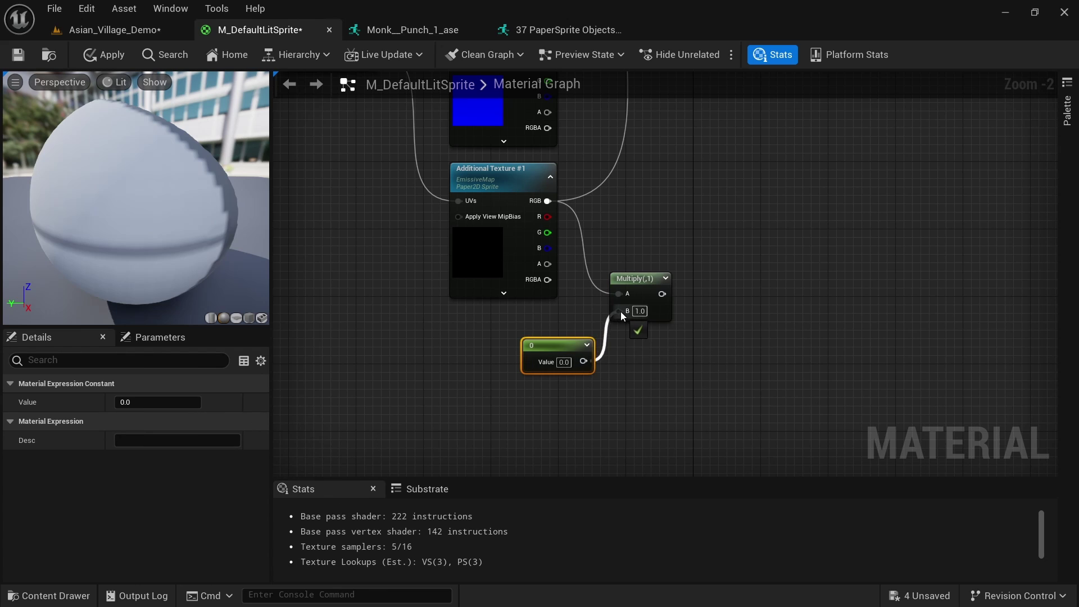
{"action": "right_click", "coordinate": [532, 346]}
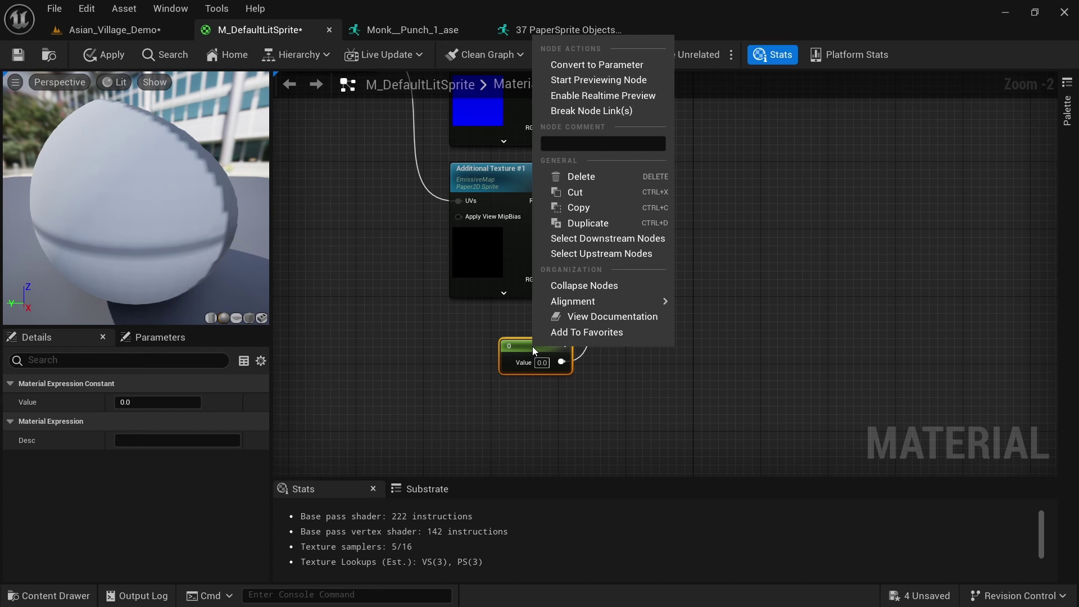
{"action": "left_click", "coordinate": [622, 66]}
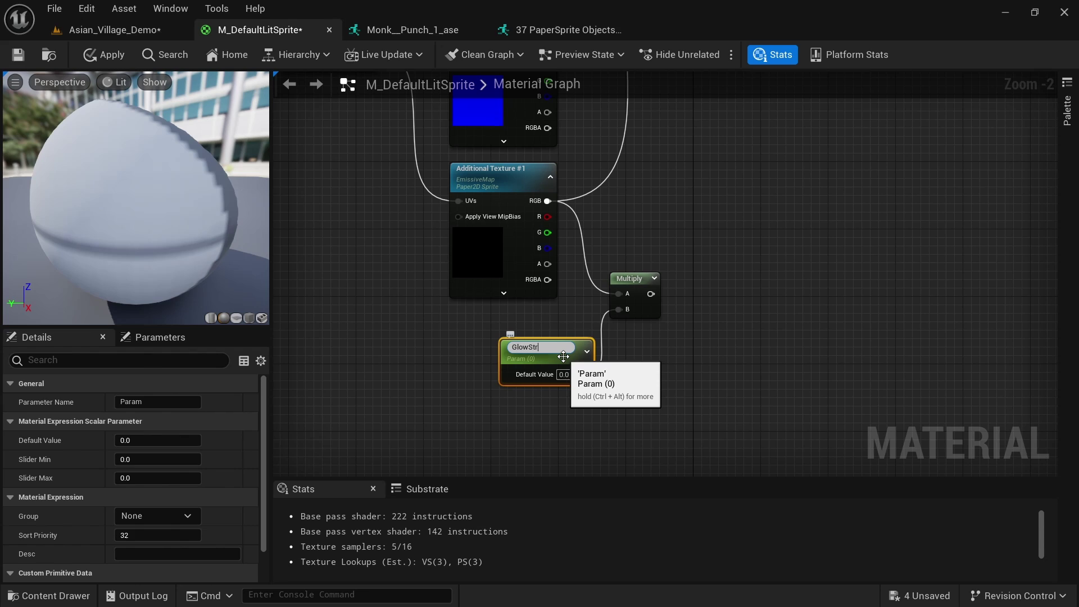
{"action": "left_click", "coordinate": [563, 371]}
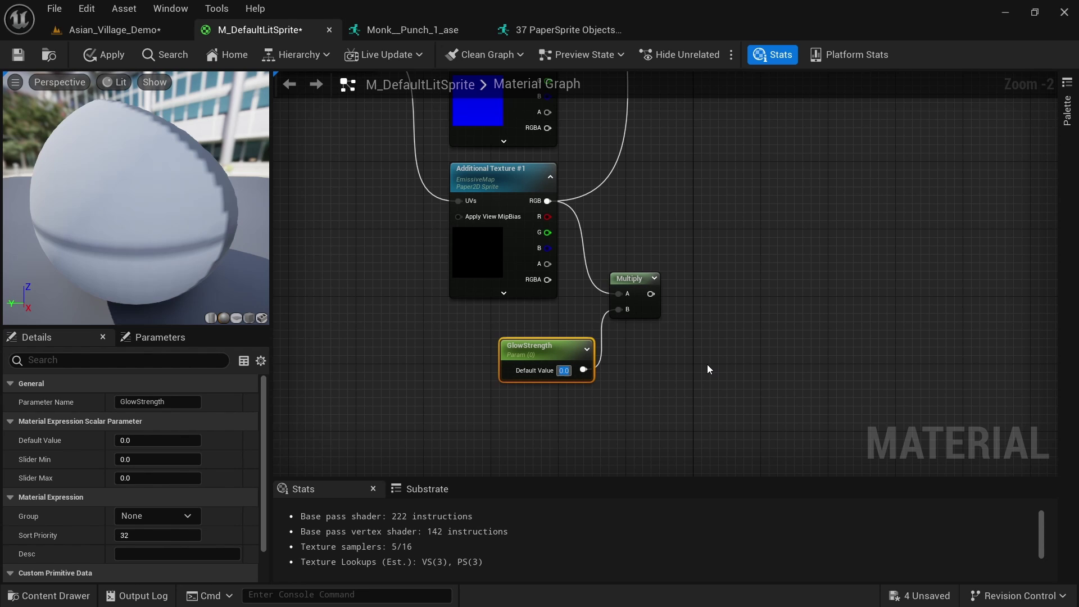
{"action": "type", "text": "10"}
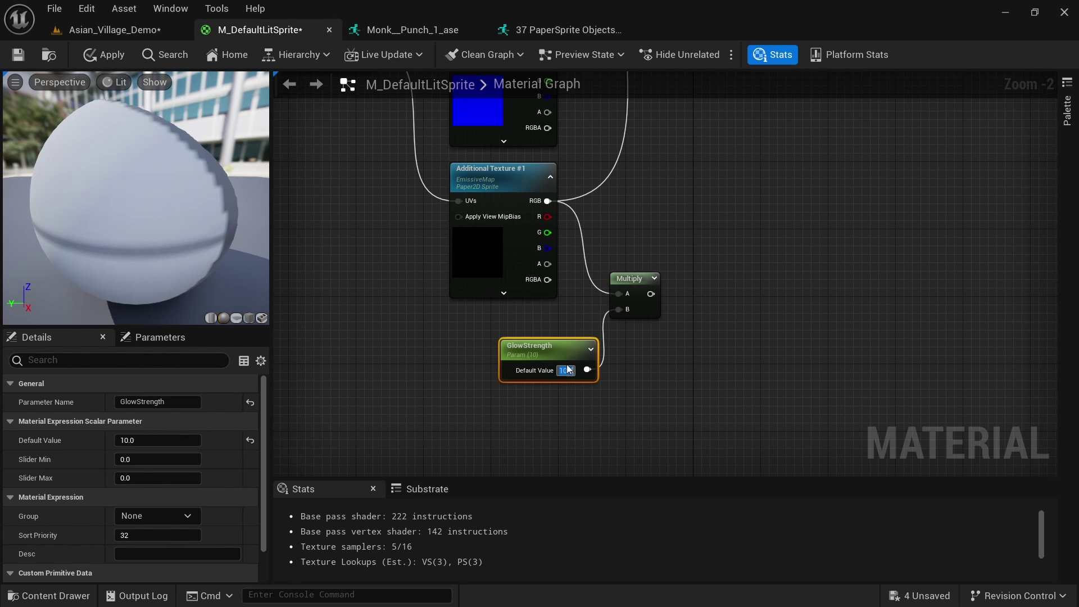
{"action": "key", "text": "Return"}
{"action": "left_click_drag", "start_coordinate": [559, 346], "coordinate": [517, 337]}
{"action": "left_click_drag", "start_coordinate": [650, 295], "coordinate": [715, 289]}
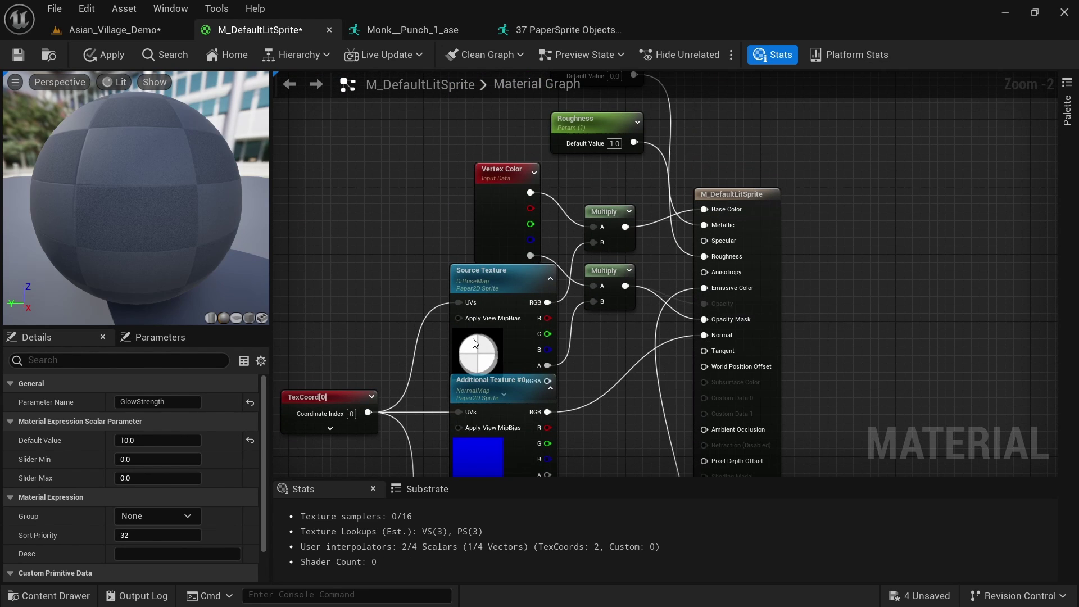
{"action": "left_click", "coordinate": [105, 53]}
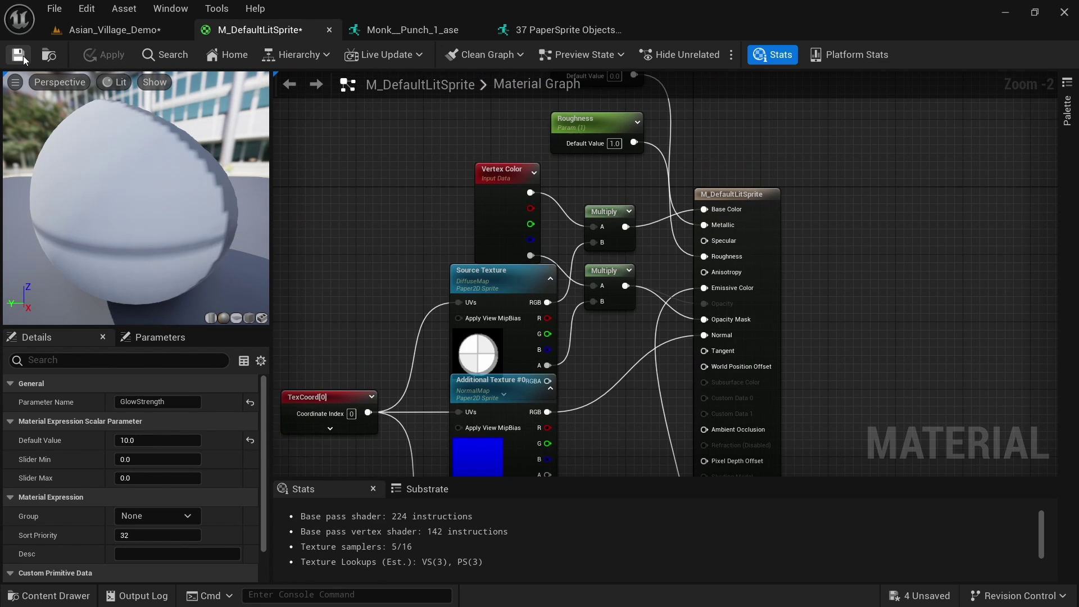
{"action": "left_click", "coordinate": [22, 56]}
Check the glowing punch in the village level, then return to the M_DefaultLitSprite graph
{"action": "left_click", "coordinate": [119, 30]}
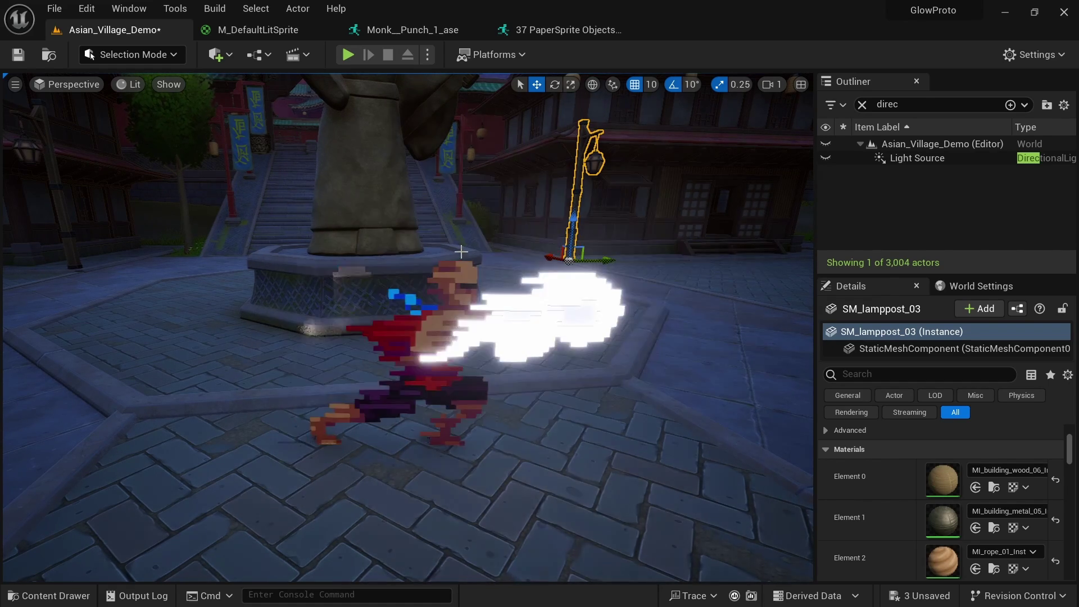
{"action": "left_click", "coordinate": [258, 36]}
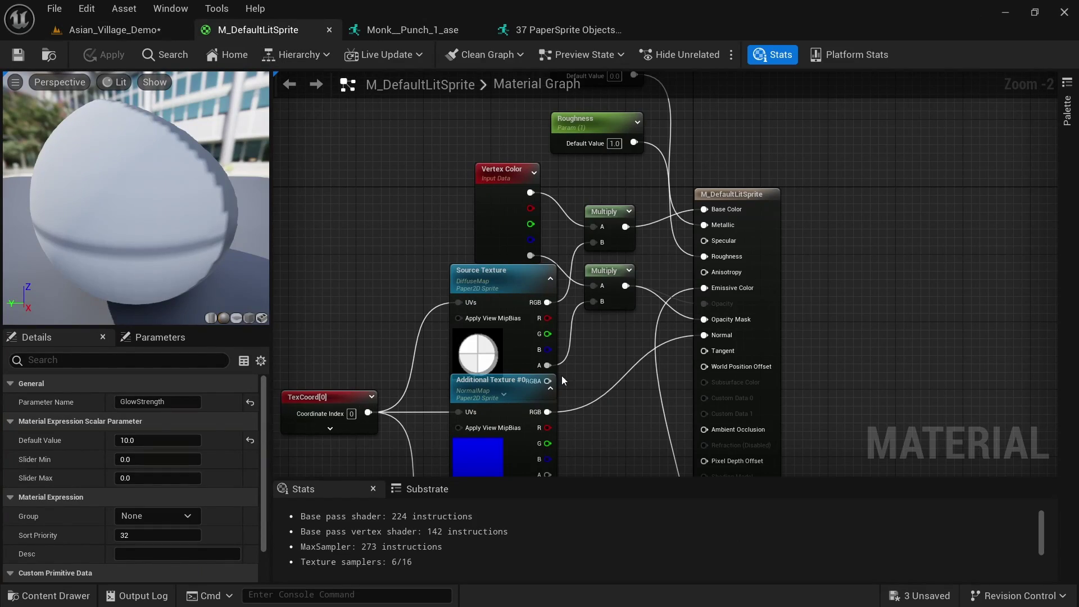
Add a second Multiply after the glow Multiply, with a constant colour vector in its B input
{"action": "key", "text": "Home"}
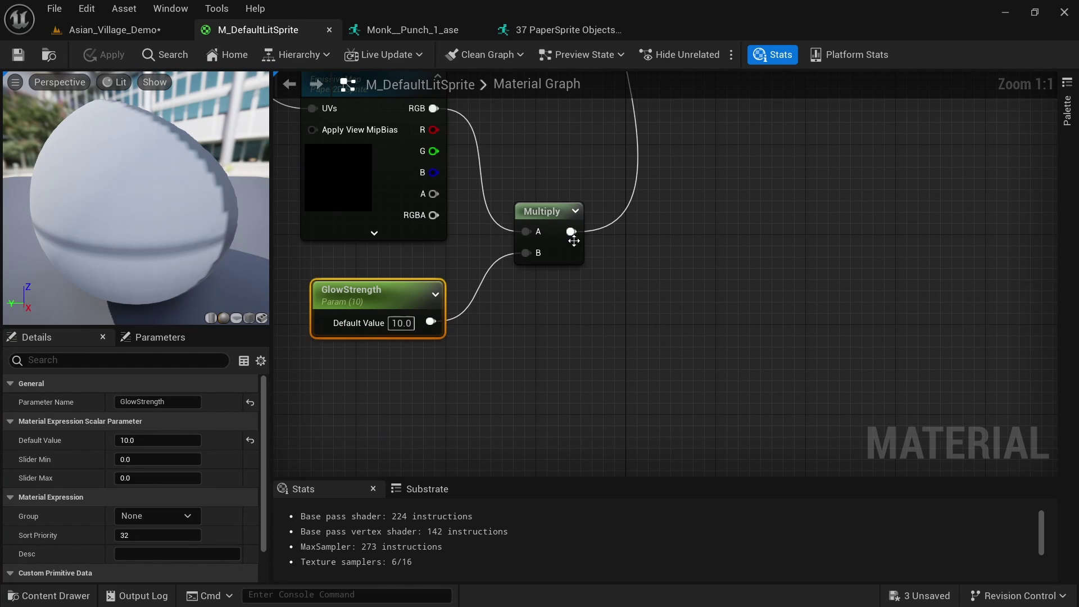
{"action": "left_click_drag", "start_coordinate": [571, 232], "coordinate": [620, 288]}
{"action": "type", "text": "multipl"}
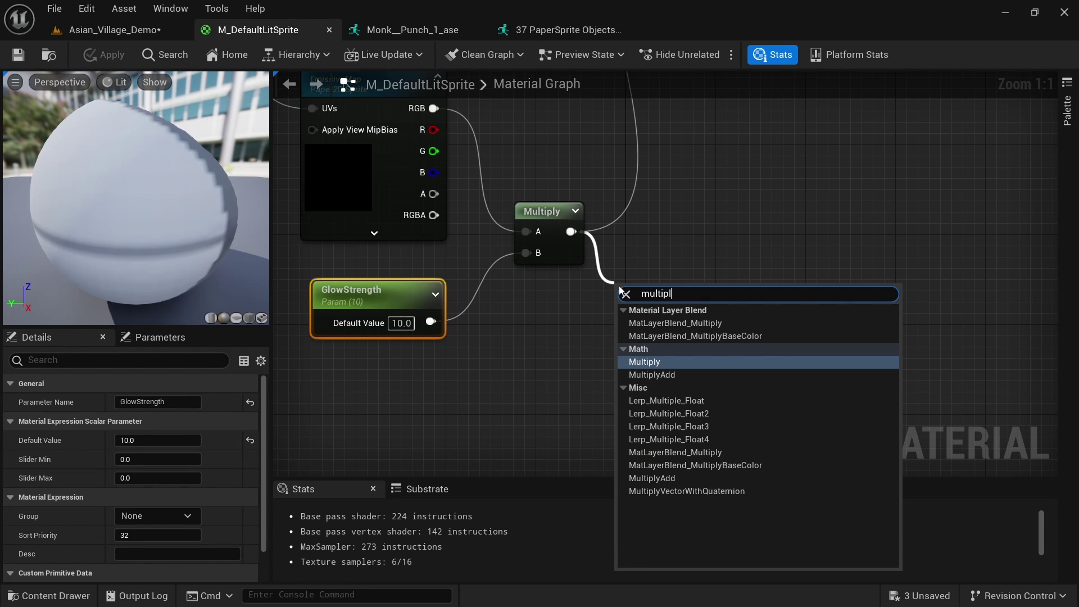
{"action": "key", "text": "Return"}
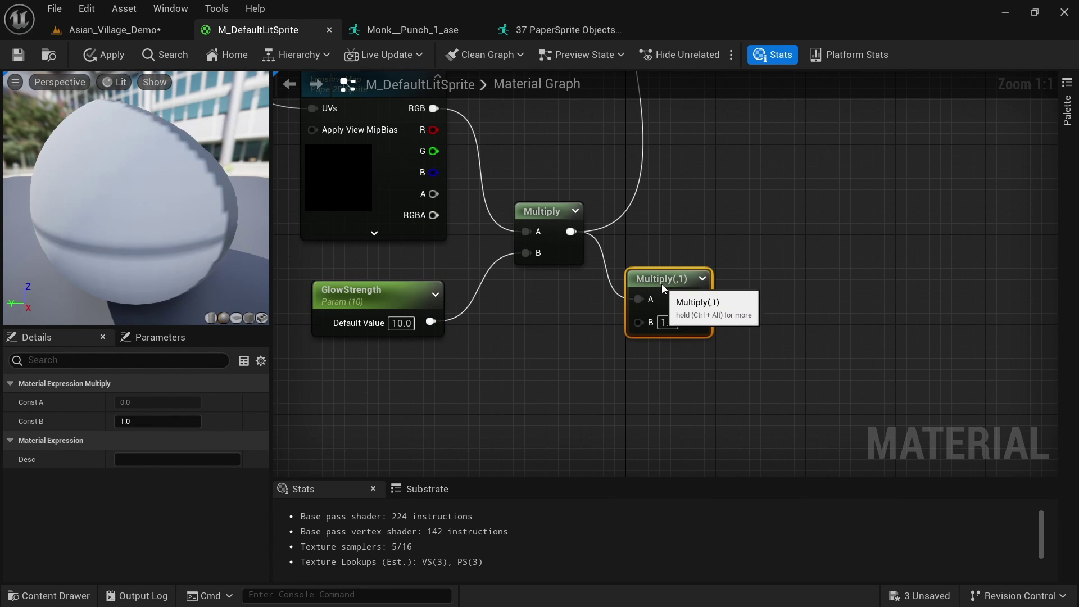
{"action": "left_click", "coordinate": [491, 396]}
{"action": "right_click_drag", "start_coordinate": [491, 396], "coordinate": [436, 266]}
{"action": "left_click_drag", "start_coordinate": [507, 272], "coordinate": [463, 253]}
{"action": "right_click_drag", "start_coordinate": [463, 253], "coordinate": [614, 309]}
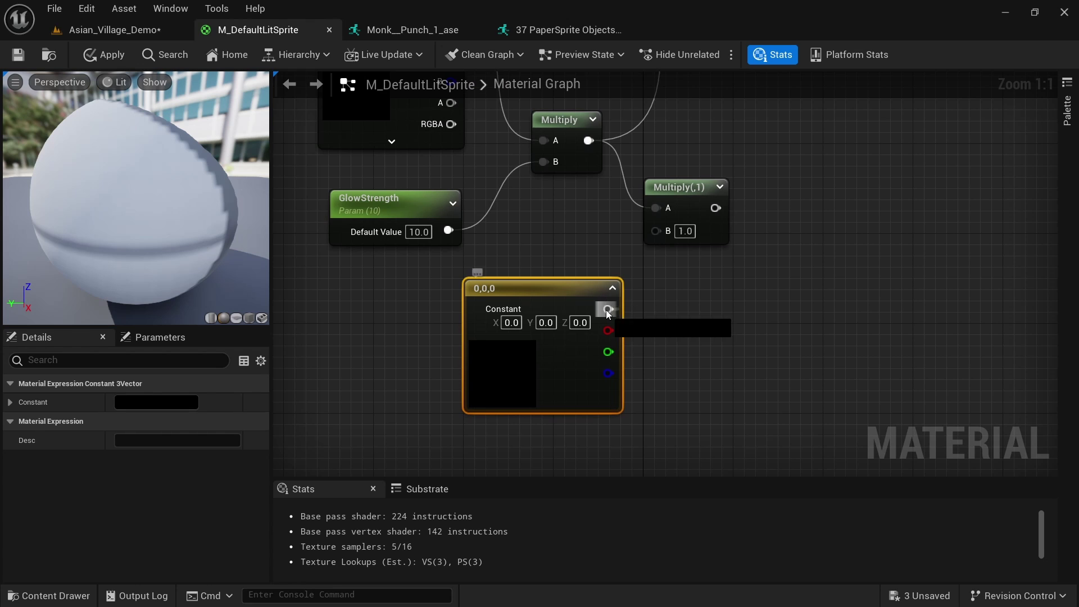
{"action": "left_click_drag", "start_coordinate": [656, 239], "coordinate": [660, 233]}
Connect the new Multiply's output to the Emissive Color pin
{"action": "scroll", "coordinate": [723, 251], "scroll_direction": "down", "scroll_amount": 1}
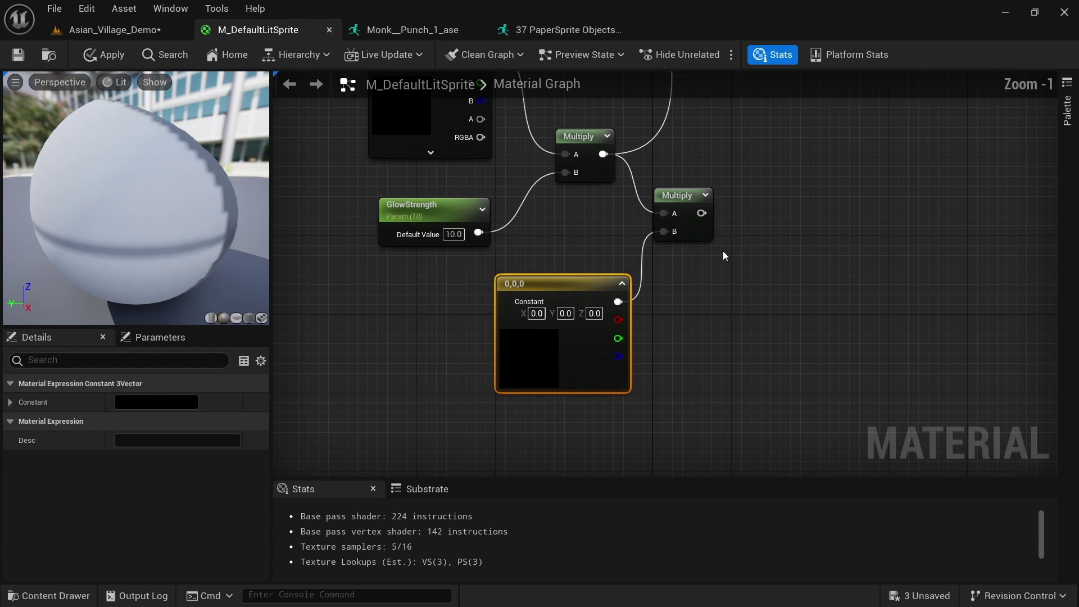
{"action": "right_click_drag", "start_coordinate": [723, 251], "coordinate": [649, 354]}
{"action": "left_click_drag", "start_coordinate": [639, 331], "coordinate": [620, 278]}
{"action": "right_click_drag", "start_coordinate": [619, 279], "coordinate": [741, 74]}
{"action": "scroll", "coordinate": [741, 74], "scroll_direction": "up", "scroll_amount": 1}
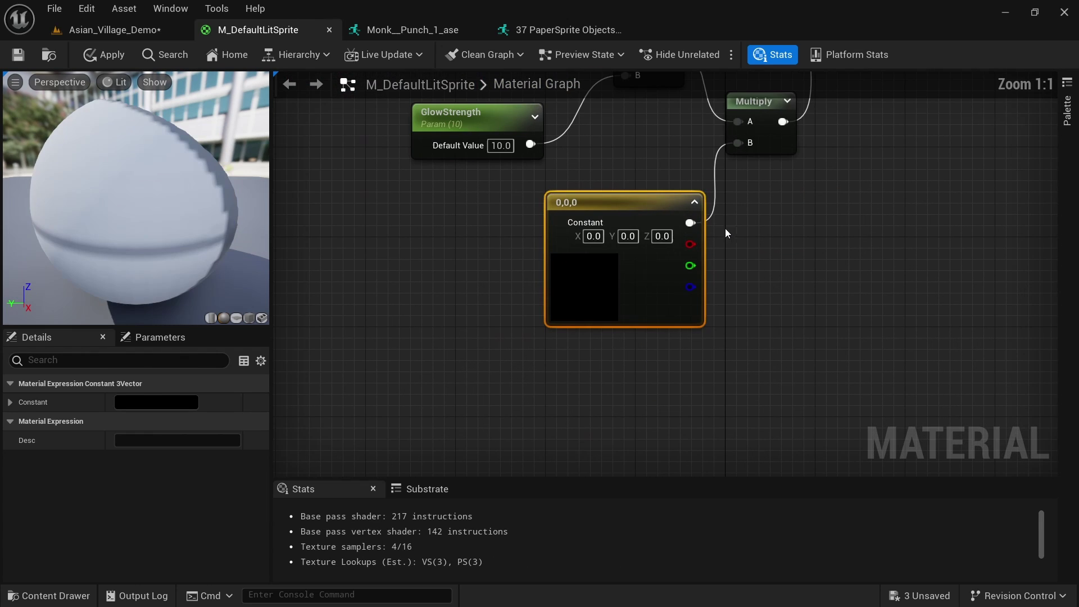
Turn the constant into a red GlowColor parameter, apply, and view the village level
{"action": "right_click", "coordinate": [605, 202]}
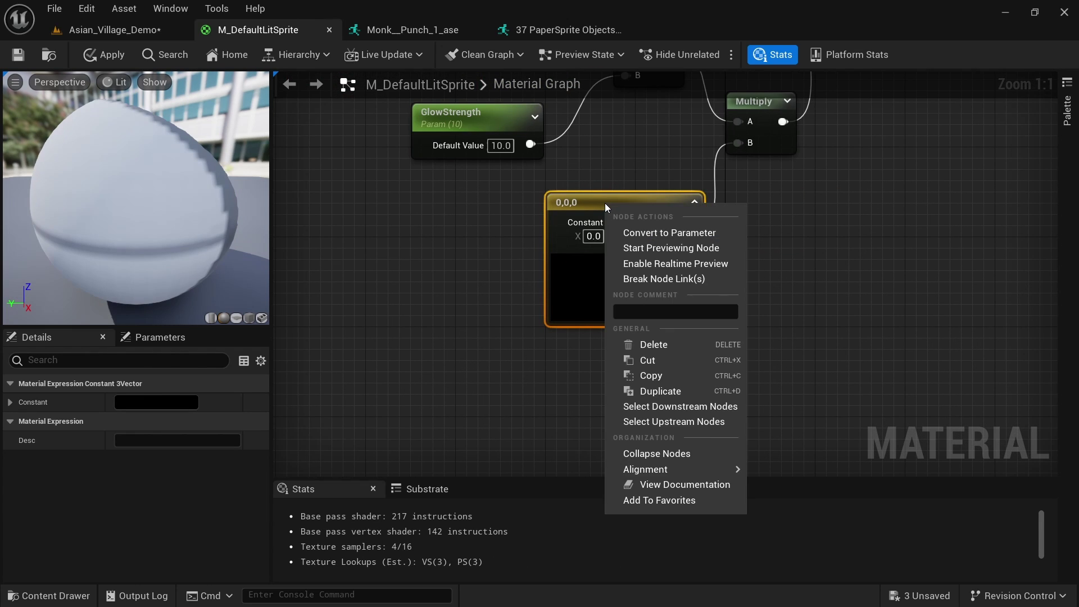
{"action": "left_click", "coordinate": [666, 233]}
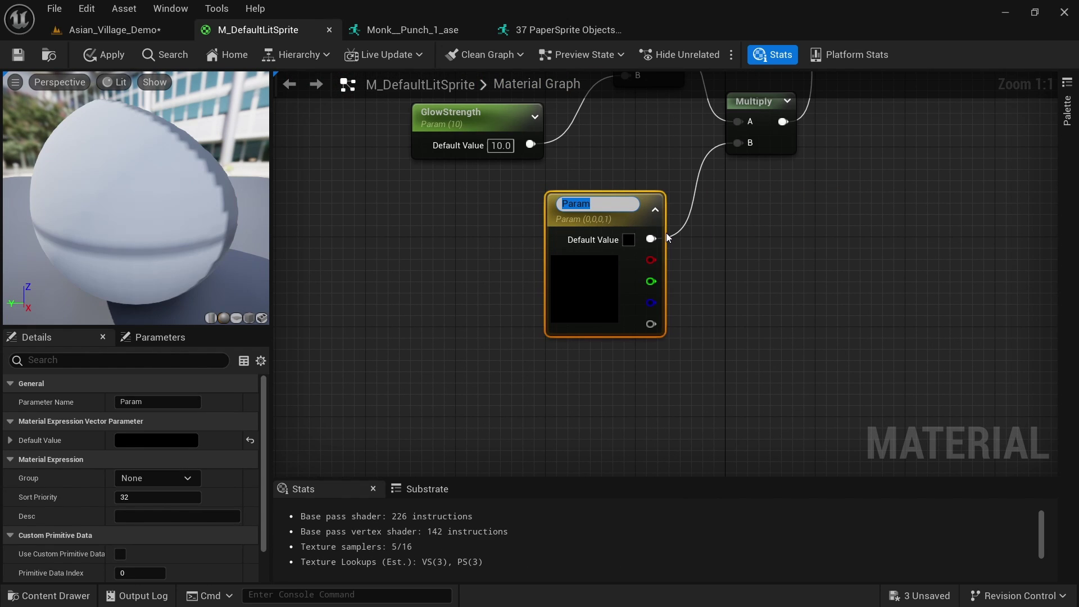
{"action": "type", "text": "GlowColor"}
{"action": "key", "text": "Return"}
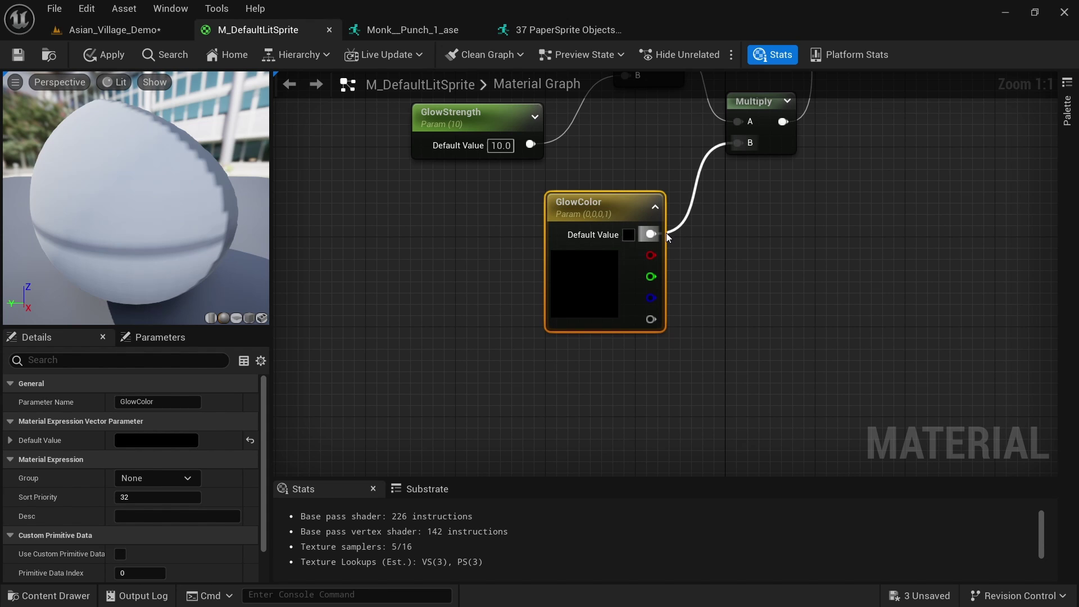
{"action": "double_click", "coordinate": [582, 274]}
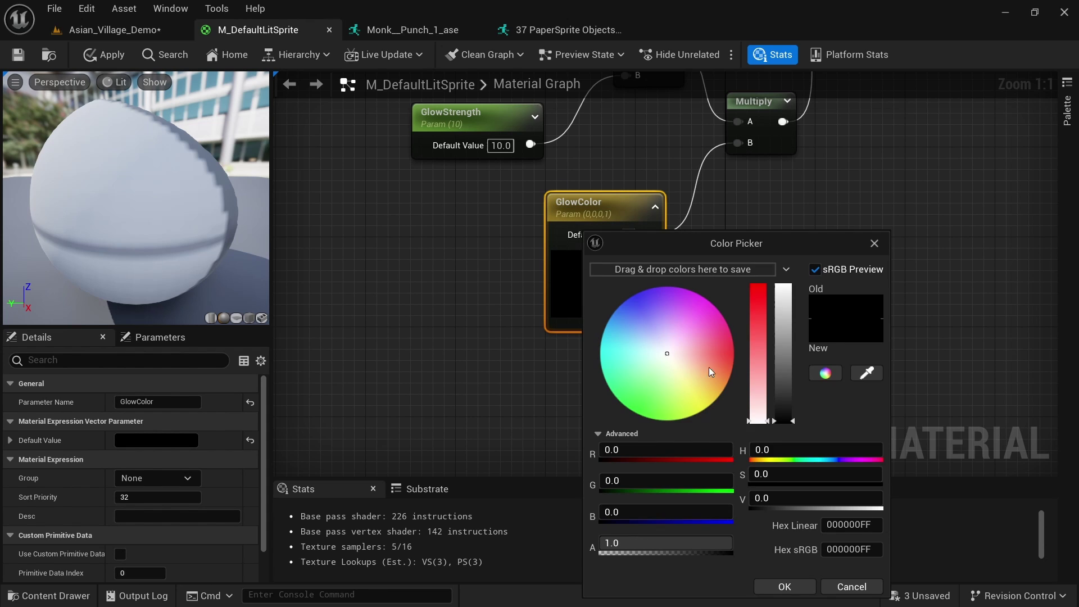
{"action": "left_click_drag", "start_coordinate": [710, 367], "coordinate": [734, 355]}
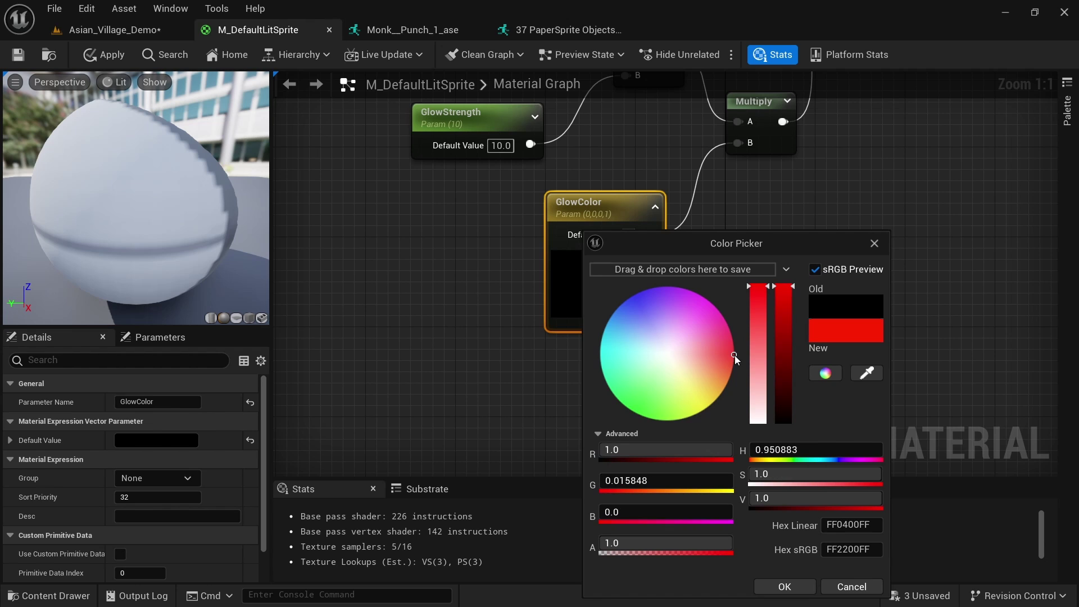
{"action": "left_click", "coordinate": [803, 585]}
{"action": "left_click", "coordinate": [106, 53]}
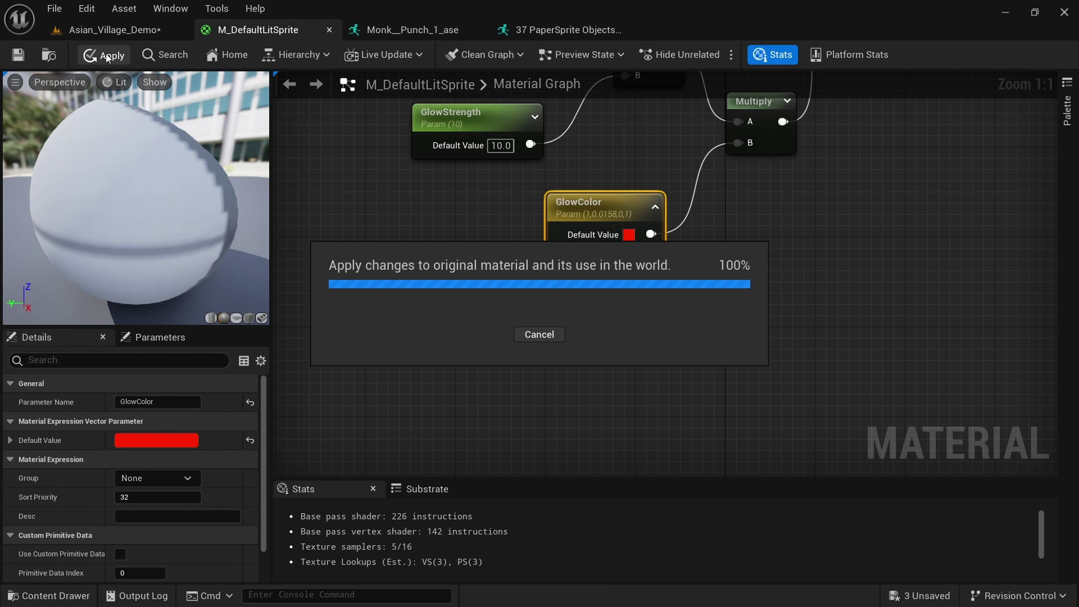
{"action": "left_click", "coordinate": [112, 30]}
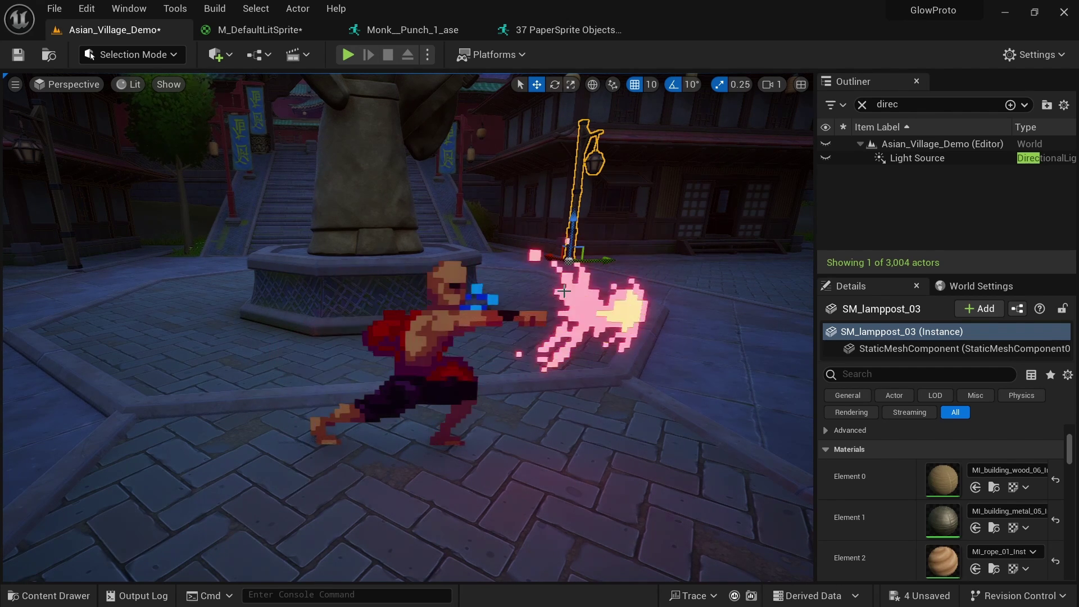
Open MI_DefaultLitSprite from the Content Drawer as a narrowed floating window at the upper right
{"action": "key", "text": "ctrl+space"}
{"action": "mouse_move", "coordinate": [290, 441]}
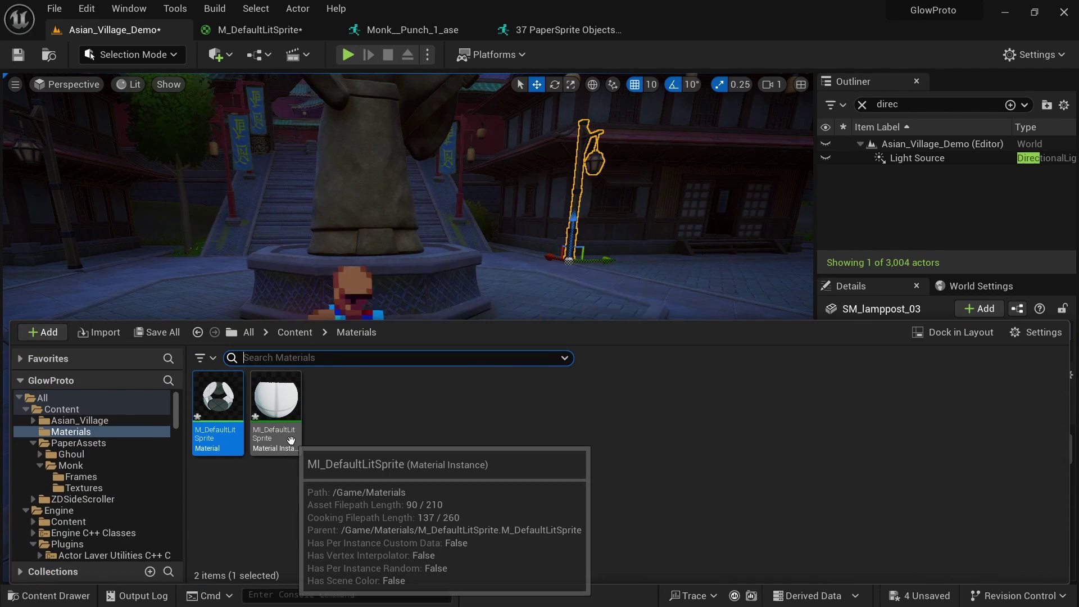
{"action": "double_click", "coordinate": [290, 440]}
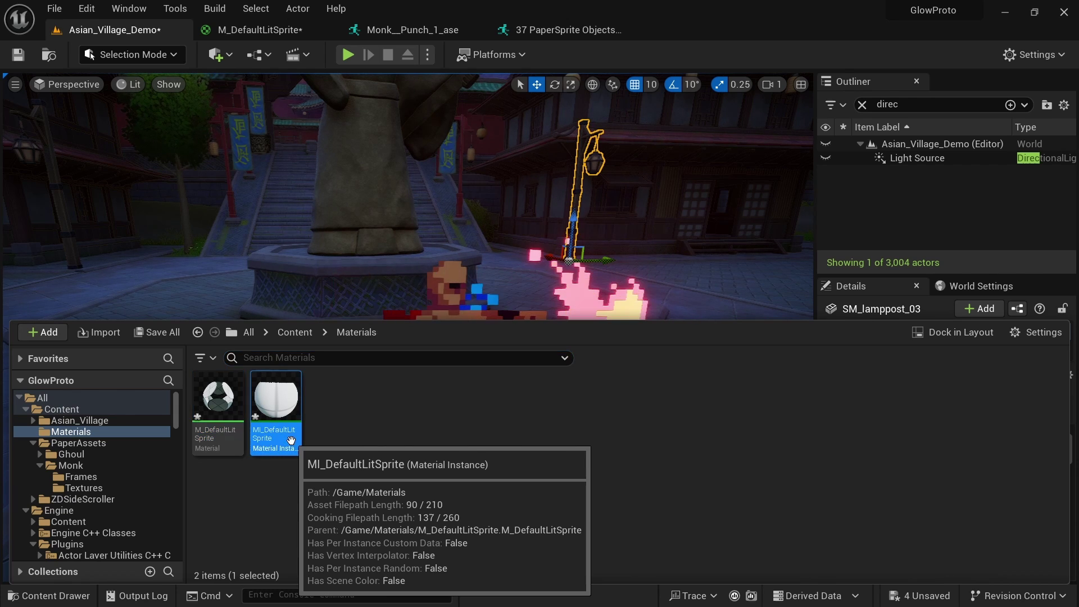
{"action": "left_click_drag", "start_coordinate": [697, 29], "coordinate": [511, 115]}
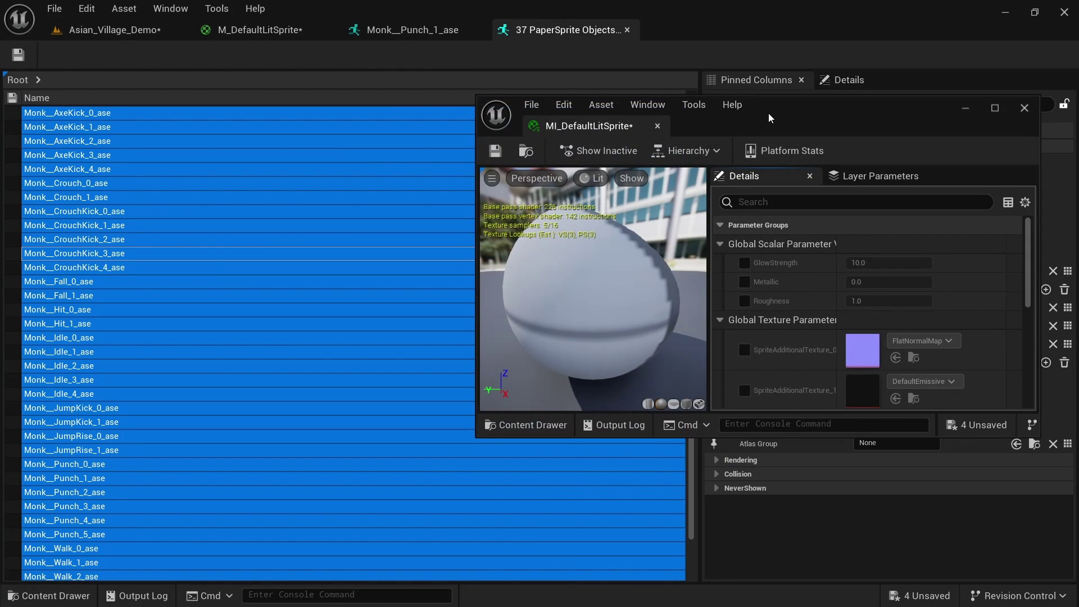
{"action": "left_click_drag", "start_coordinate": [567, 135], "coordinate": [483, 135]}
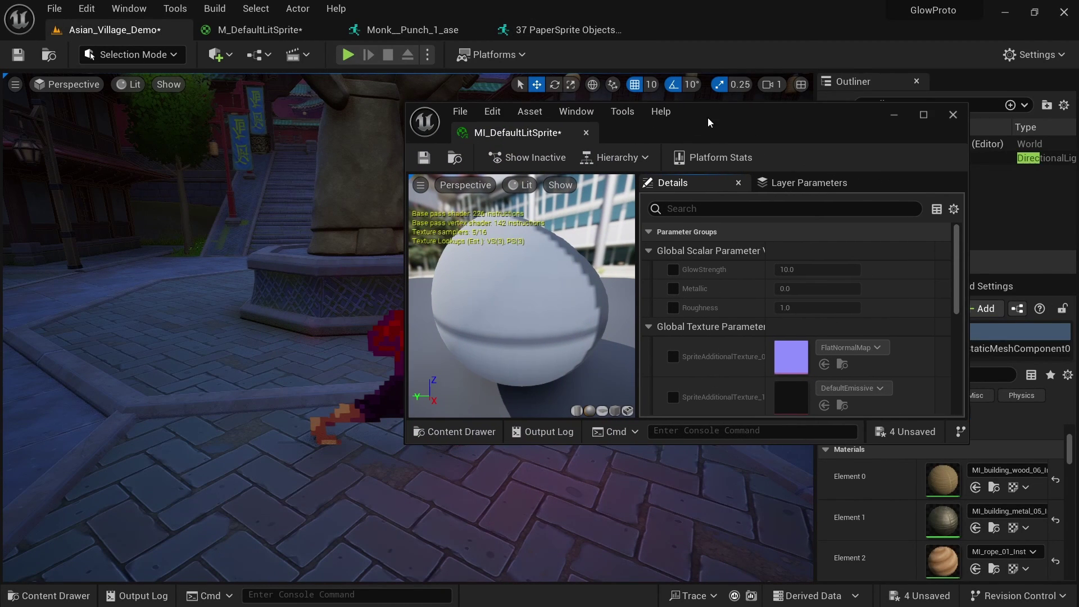
{"action": "left_click_drag", "start_coordinate": [708, 121], "coordinate": [834, 78]}
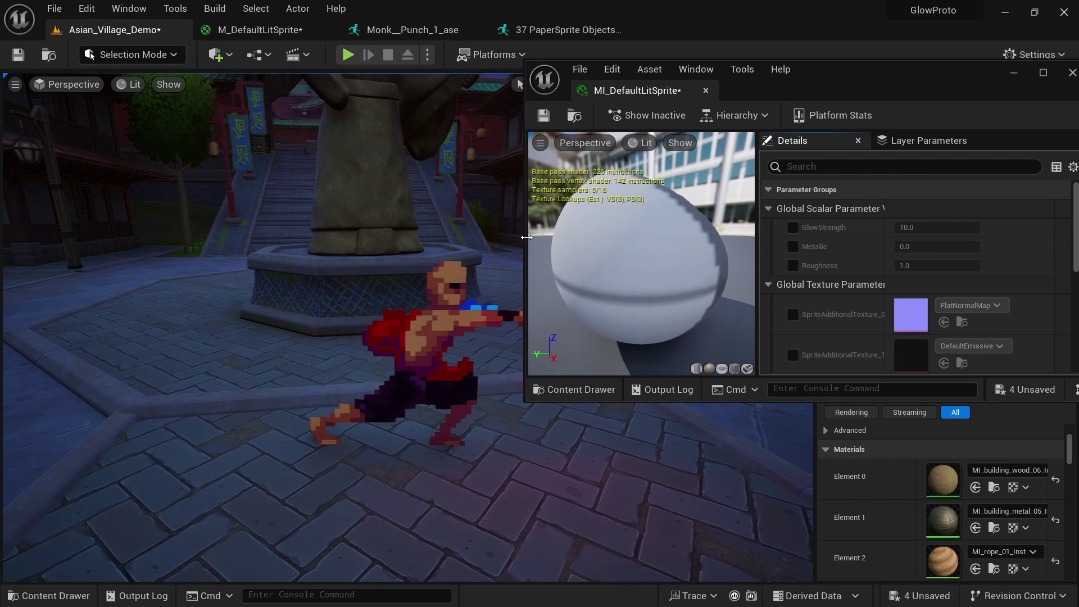
{"action": "left_click_drag", "start_coordinate": [526, 253], "coordinate": [642, 256]}
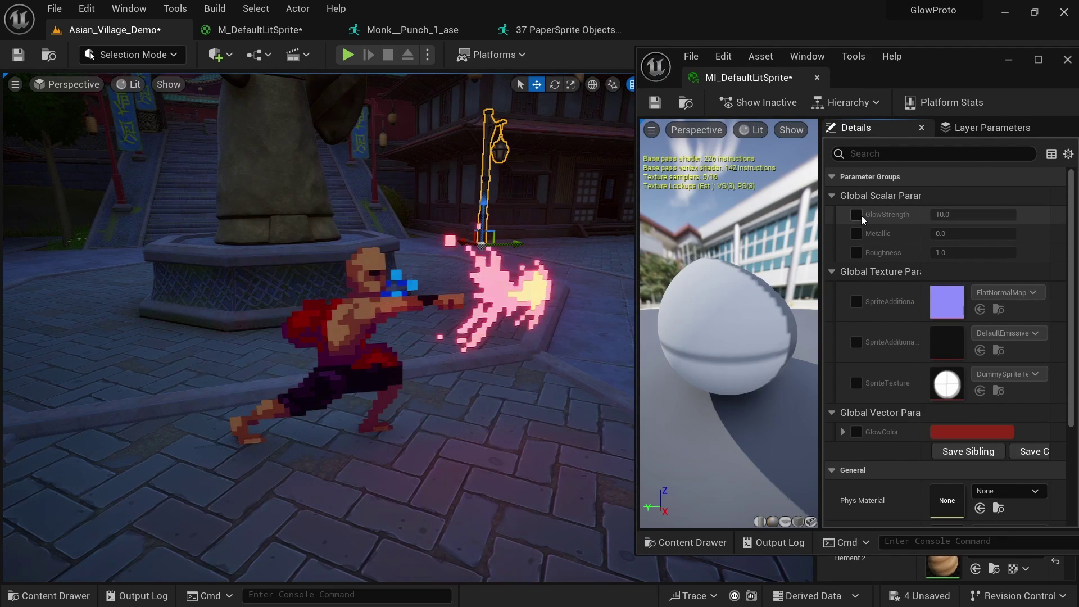
Enable the GlowStrength and GlowColor overrides and make GlowColor yellow
{"action": "left_click", "coordinate": [860, 215]}
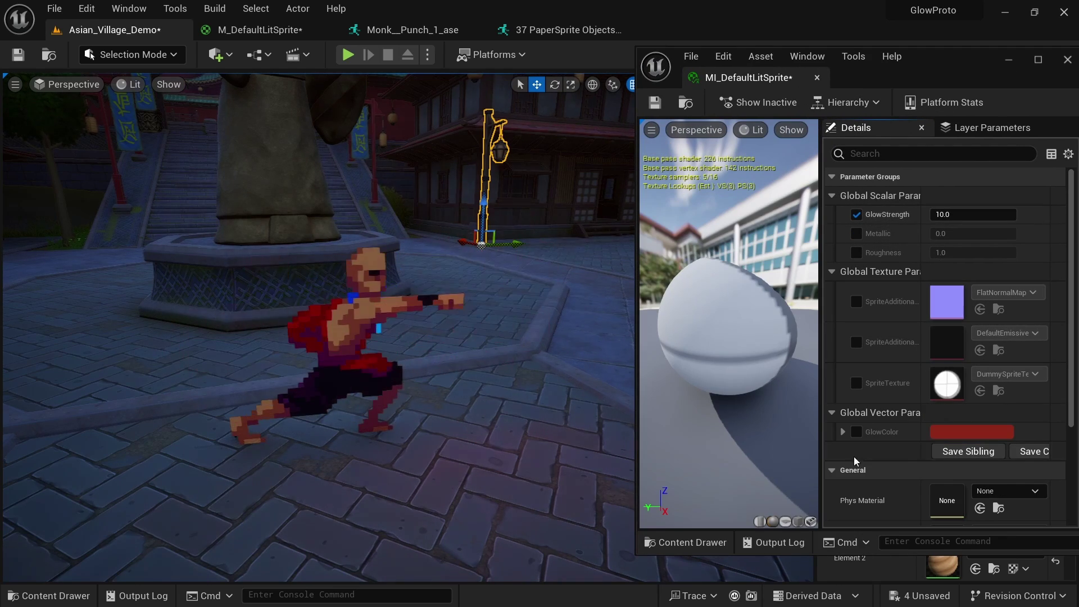
{"action": "left_click", "coordinate": [857, 432]}
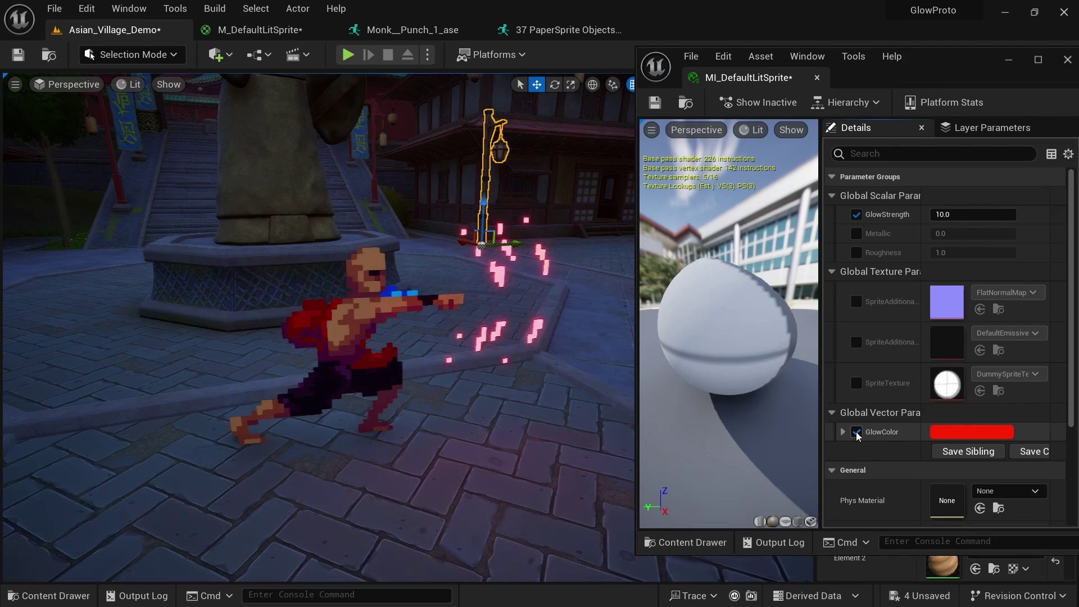
{"action": "left_click", "coordinate": [947, 432]}
{"action": "mouse_move", "coordinate": [730, 372]}
{"action": "left_mouse_down"}
{"action": "mouse_move", "coordinate": [676, 306]}
{"action": "mouse_move", "coordinate": [703, 384]}
{"action": "mouse_move", "coordinate": [731, 291]}
{"action": "mouse_move", "coordinate": [678, 405]}
{"action": "mouse_move", "coordinate": [678, 312]}
{"action": "mouse_move", "coordinate": [717, 399]}
{"action": "mouse_move", "coordinate": [670, 302]}
{"action": "mouse_move", "coordinate": [696, 324]}
{"action": "mouse_move", "coordinate": [681, 367]}
{"action": "mouse_move", "coordinate": [695, 403]}
{"action": "mouse_move", "coordinate": [671, 409]}
{"action": "mouse_move", "coordinate": [773, 428]}
{"action": "mouse_move", "coordinate": [740, 417]}
{"action": "mouse_move", "coordinate": [742, 400]}
{"action": "mouse_move", "coordinate": [764, 410]}
{"action": "left_mouse_up"}
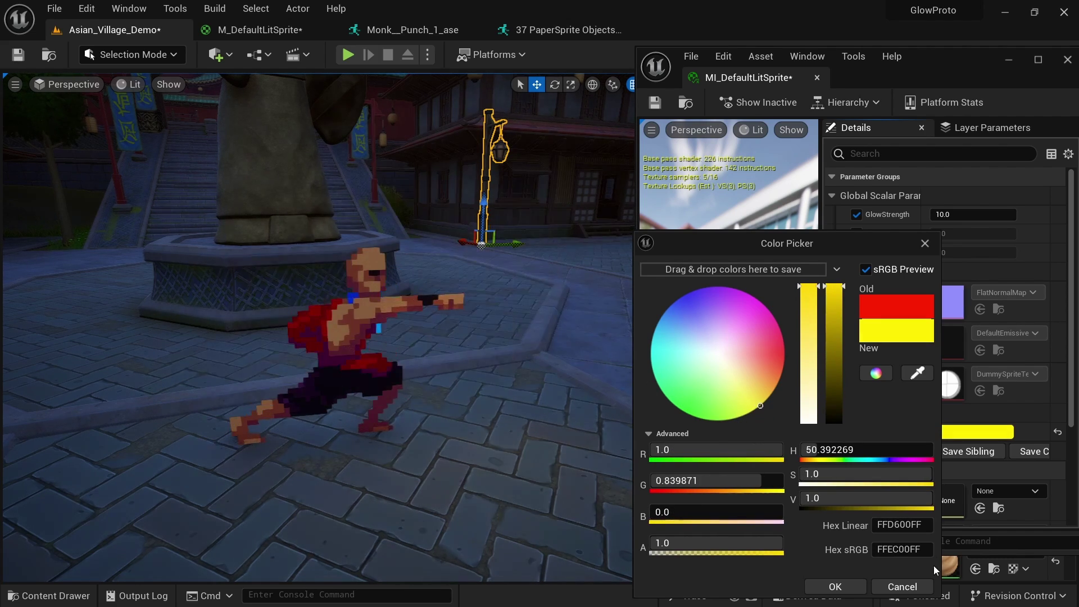
{"action": "left_click", "coordinate": [850, 589]}
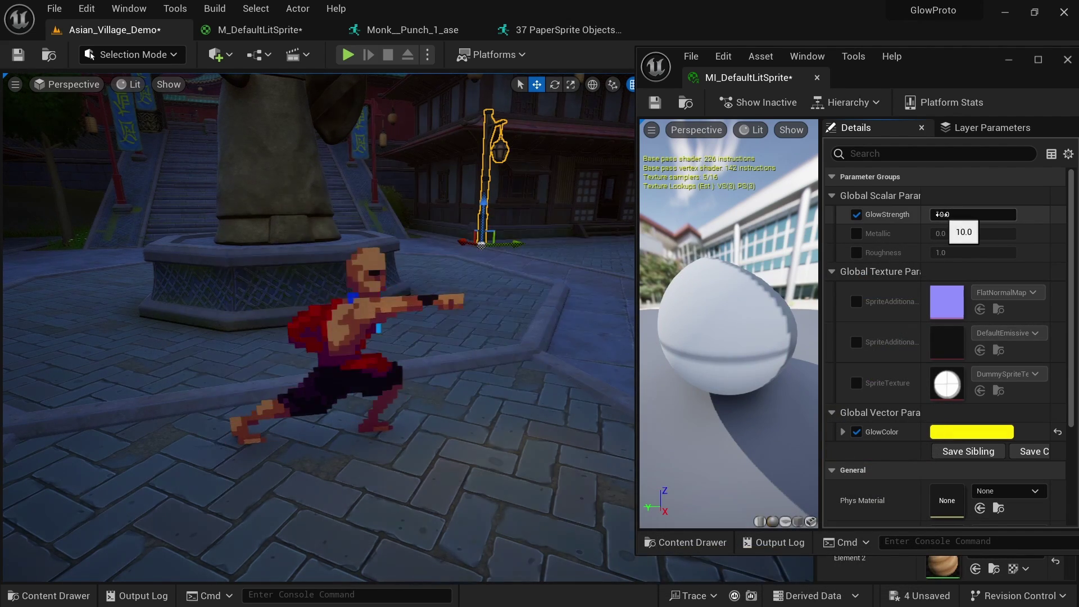
Set the overridden GlowStrength to 20
{"action": "left_click_drag", "start_coordinate": [942, 214], "coordinate": [978, 214]}
{"action": "left_click", "coordinate": [978, 214]}
{"action": "type", "text": "2"}
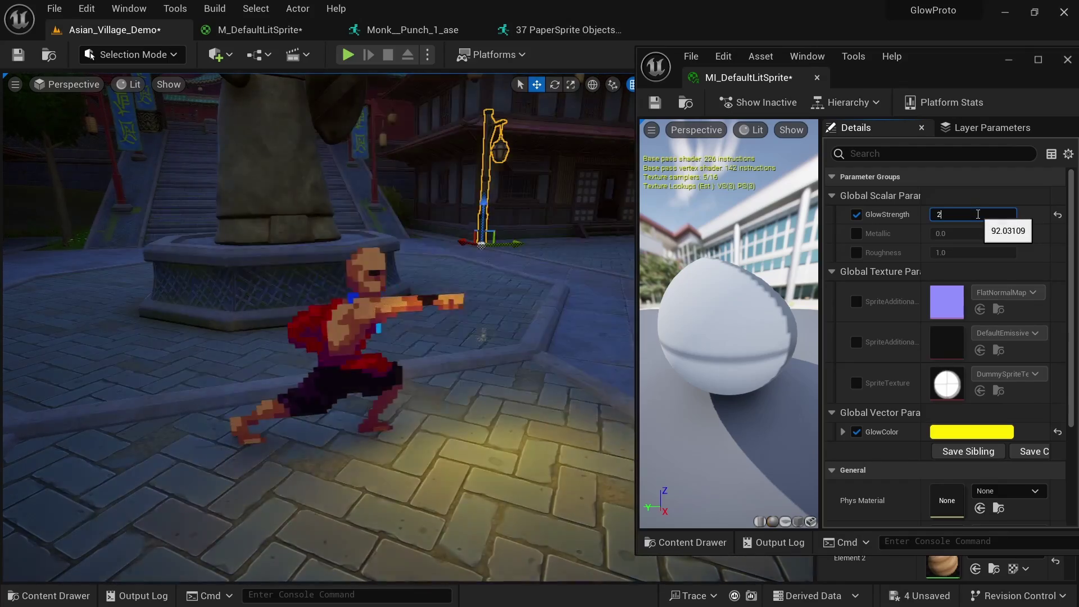
{"action": "type", "text": "0"}
{"action": "key", "text": "Return"}
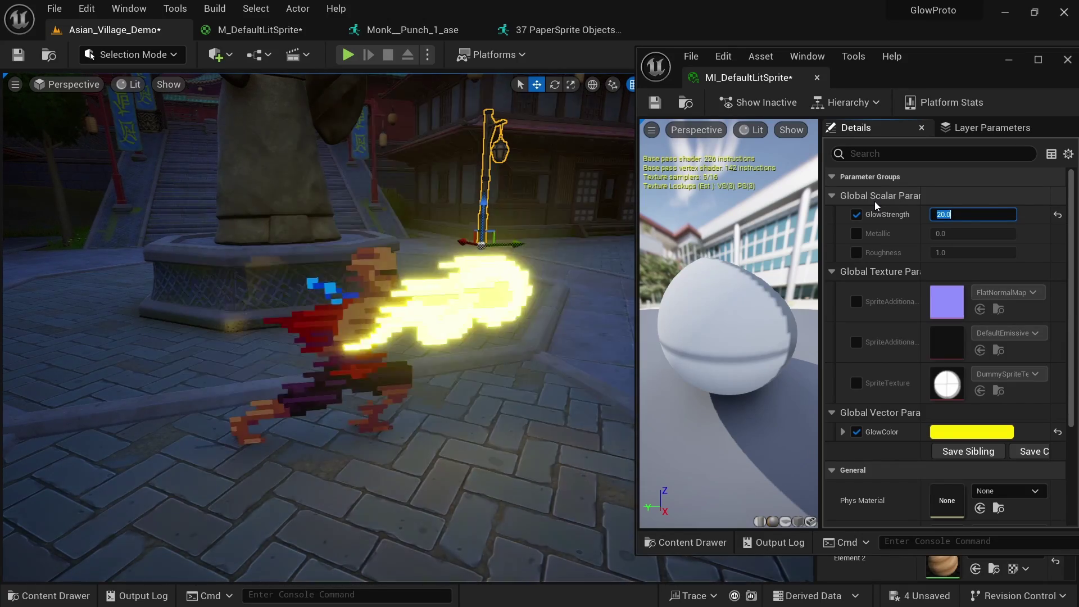
Find and select the village's existing PostProcessVolume in the Outliner
{"action": "key", "text": "alt+Tab"}
{"action": "left_click", "coordinate": [920, 106]}
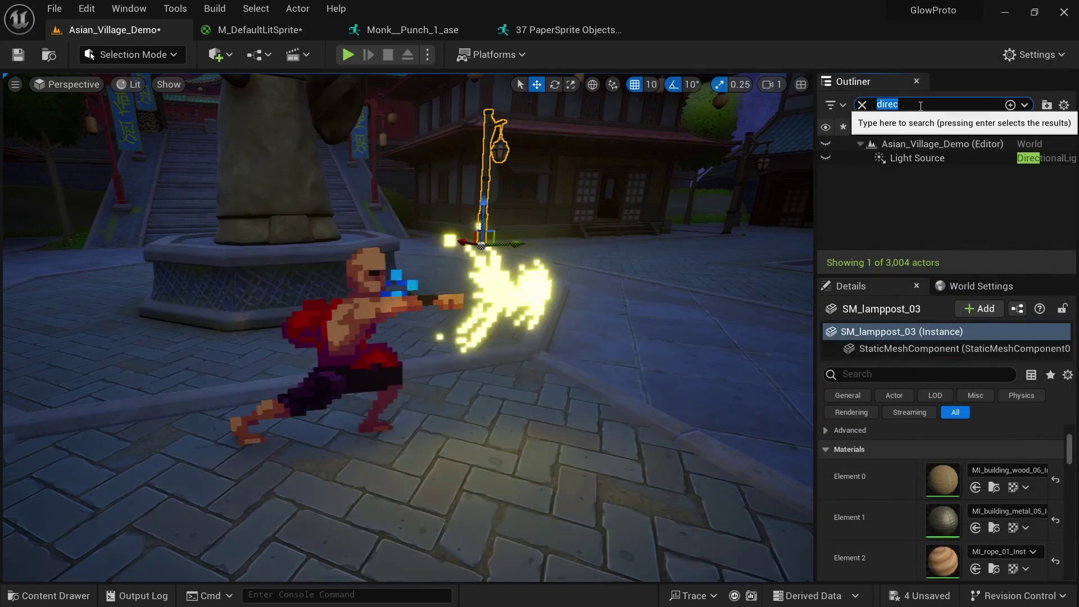
{"action": "type", "text": "roces"}
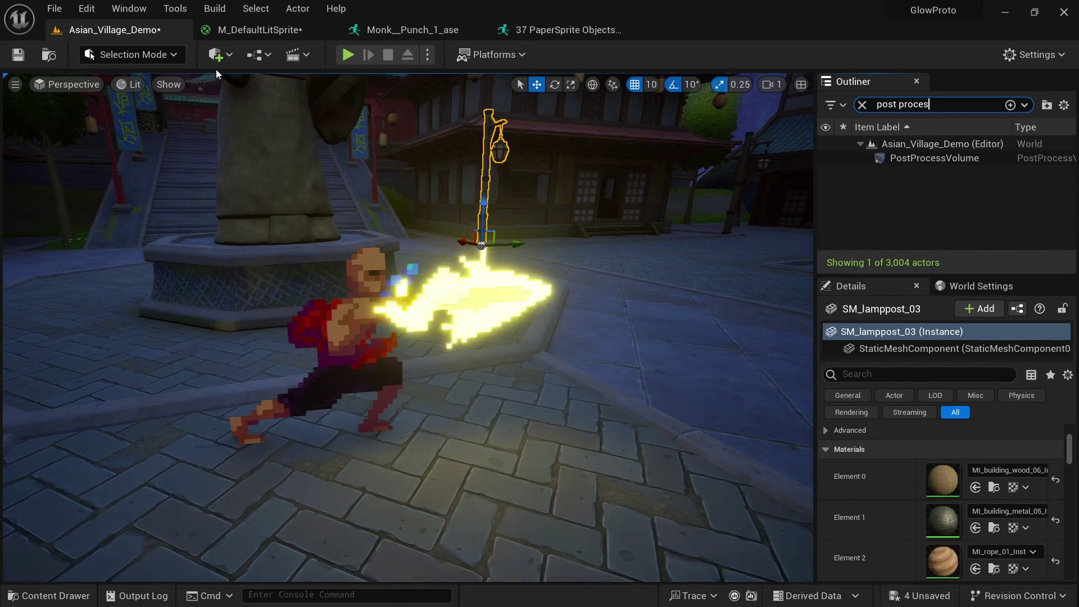
{"action": "left_click", "coordinate": [221, 58]}
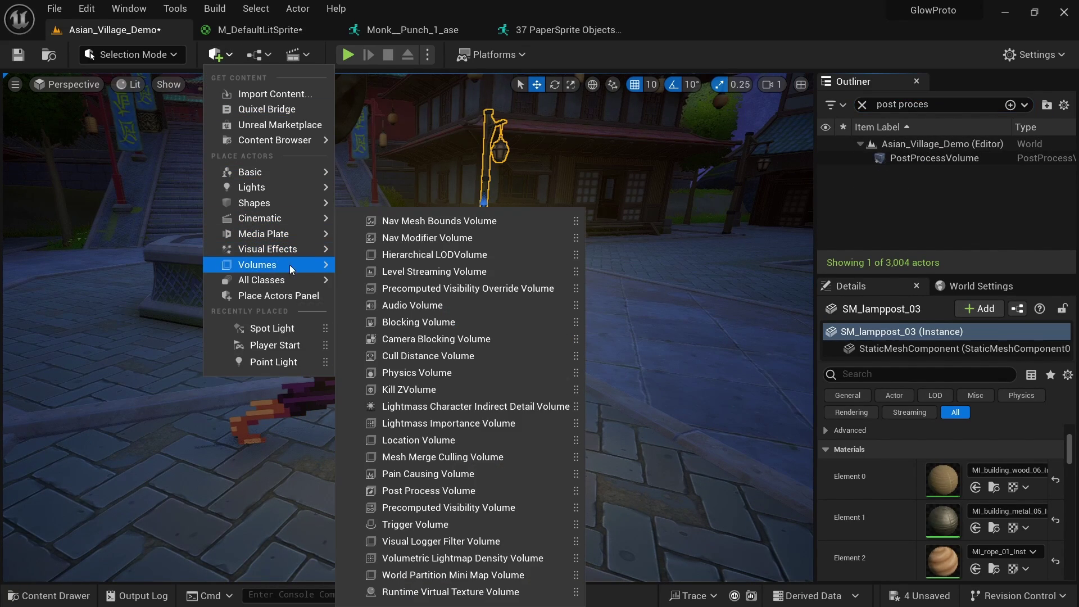
{"action": "left_click", "coordinate": [945, 200]}
{"action": "left_click", "coordinate": [934, 158]}
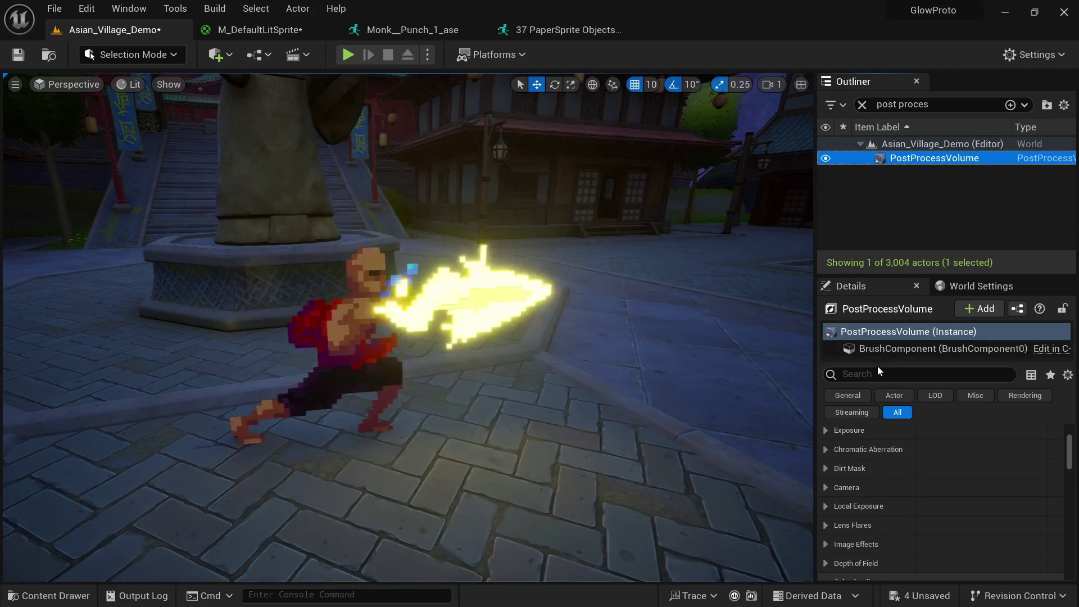
Filter Details by 'bloom', enable the Intensity override, and set it to 8.0, then 2.0
{"action": "type", "text": "bloom"}
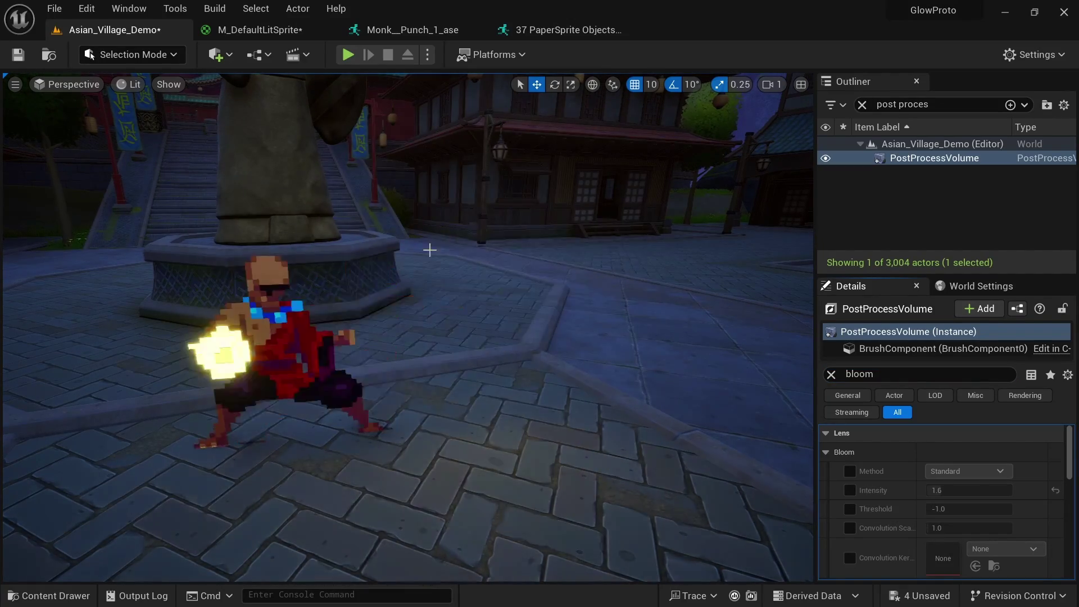
{"action": "left_click", "coordinate": [850, 490]}
{"action": "left_click", "coordinate": [968, 490]}
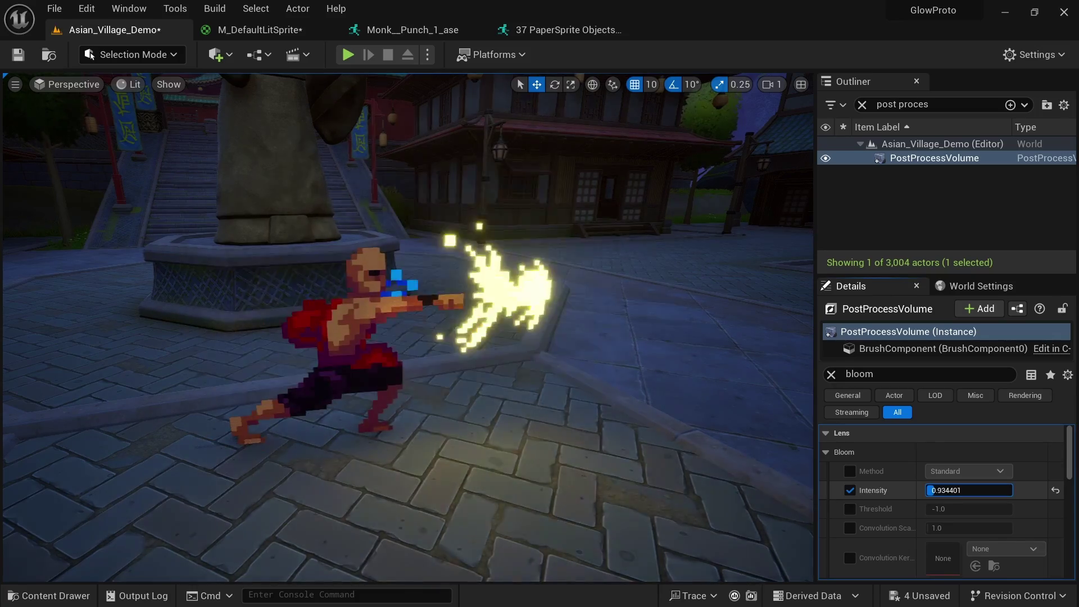
{"action": "type", "text": "8"}
{"action": "key", "text": "Return"}
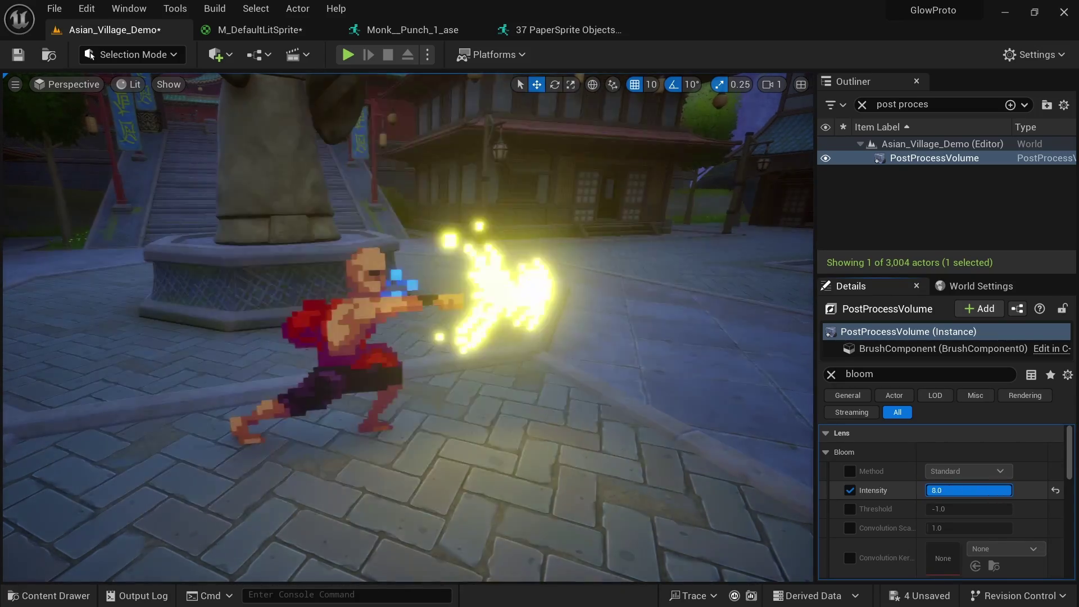
{"action": "type", "text": "2.0"}
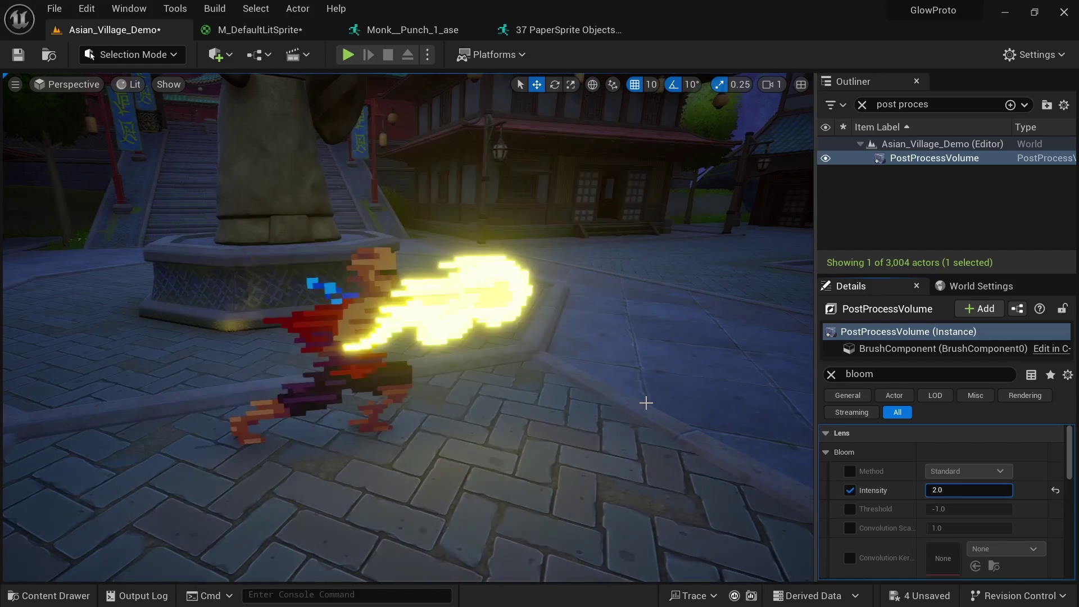
{"action": "left_click", "coordinate": [597, 276]}
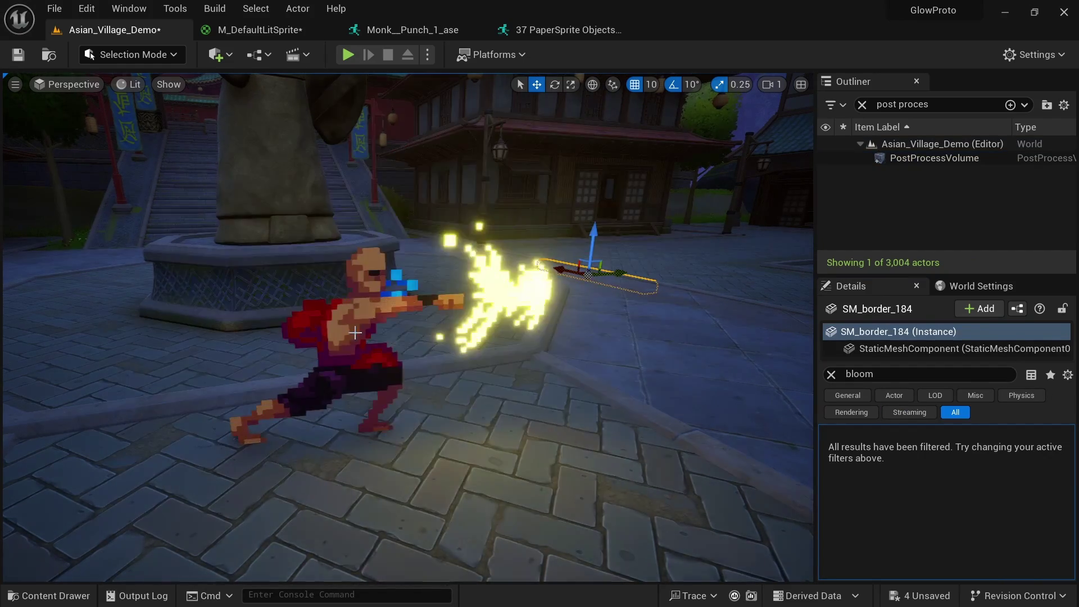
Assign MI_DefaultLitSprite as the character sprite's material in place of MaskedLitSpriteMaterial
{"action": "key", "text": "ctrl+space"}
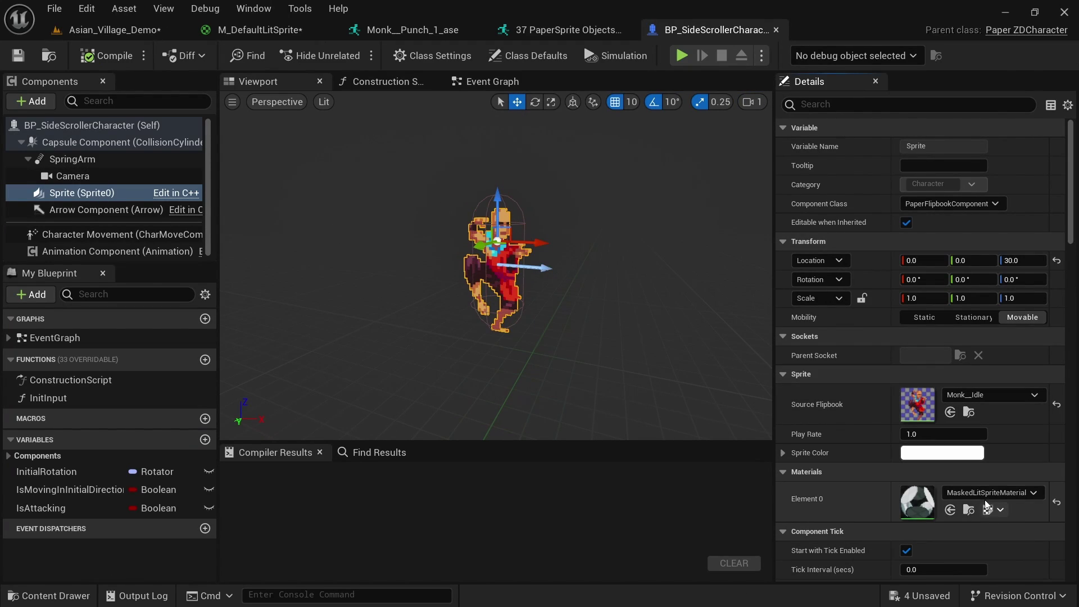
{"action": "left_click", "coordinate": [1006, 492]}
{"action": "type", "text": "MI_"}
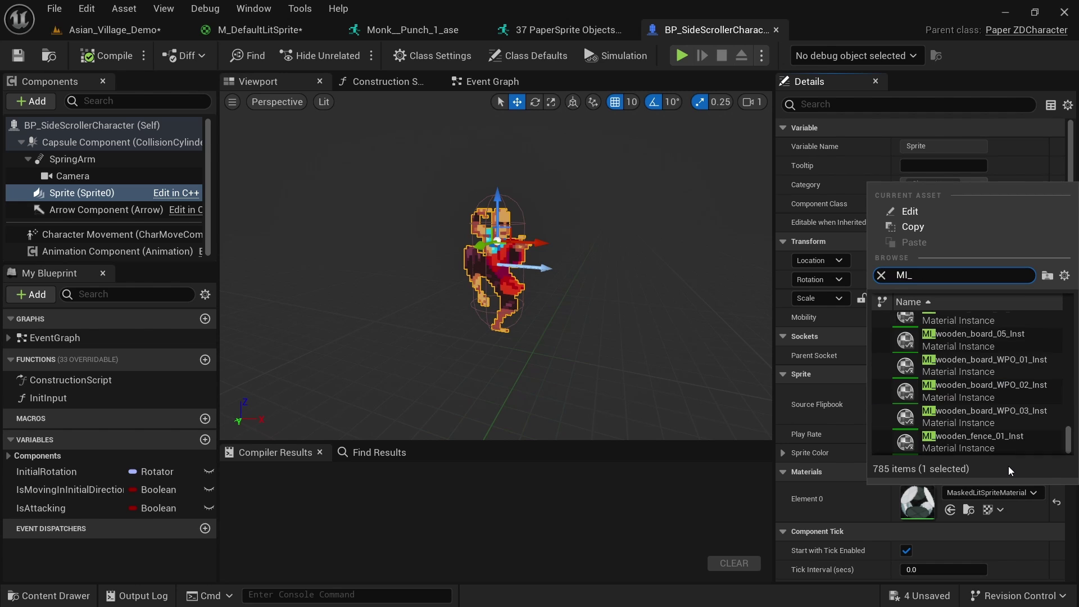
{"action": "type", "text": "defaultlit"}
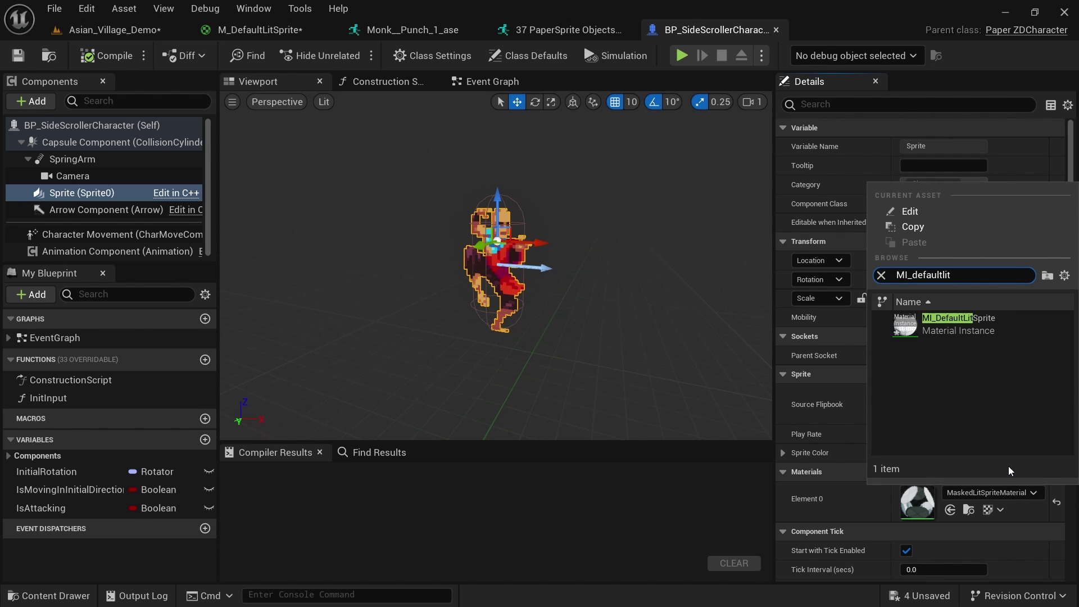
{"action": "left_click", "coordinate": [958, 323]}
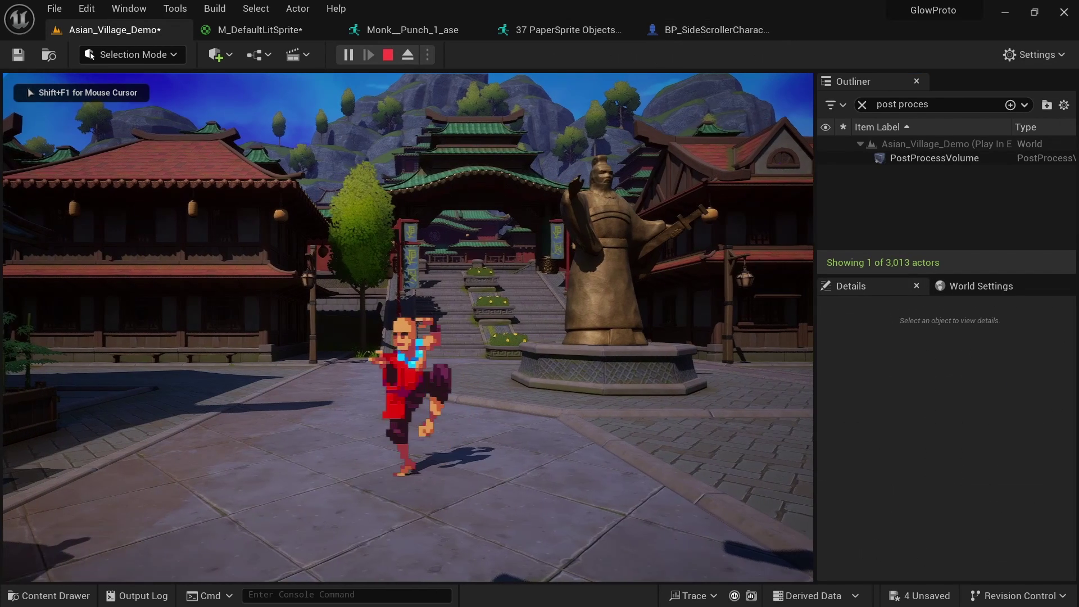
Playtest the monk, walking, throwing fiery punches and kicks, and dashing with the blue-glowing attack
{"action": "key", "text": "f"}
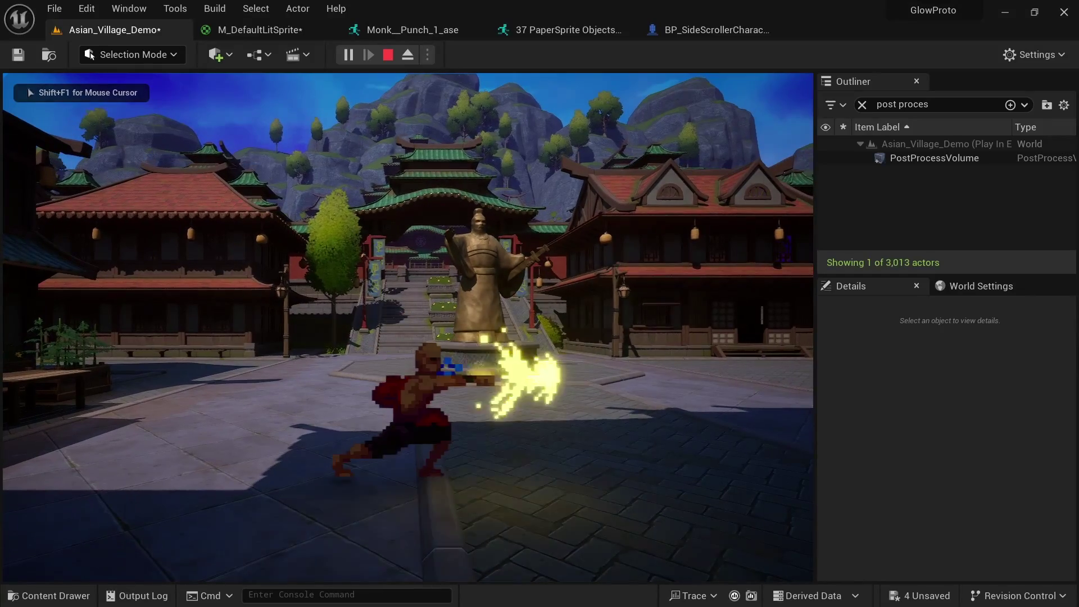
{"action": "key", "text": "s"}
{"action": "key", "text": "f"}
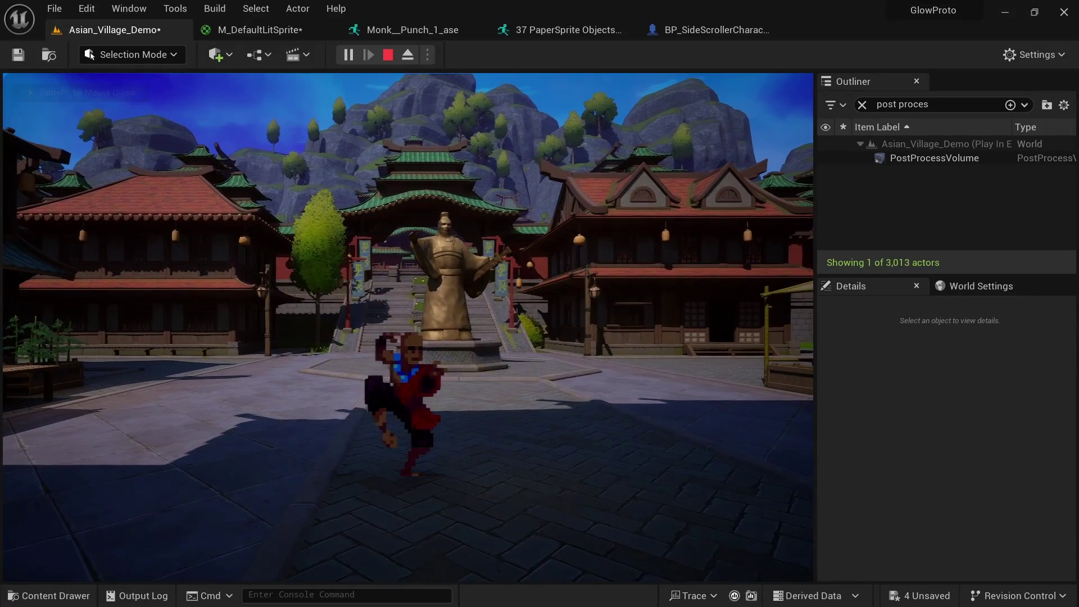
{"action": "key", "text": "f"}
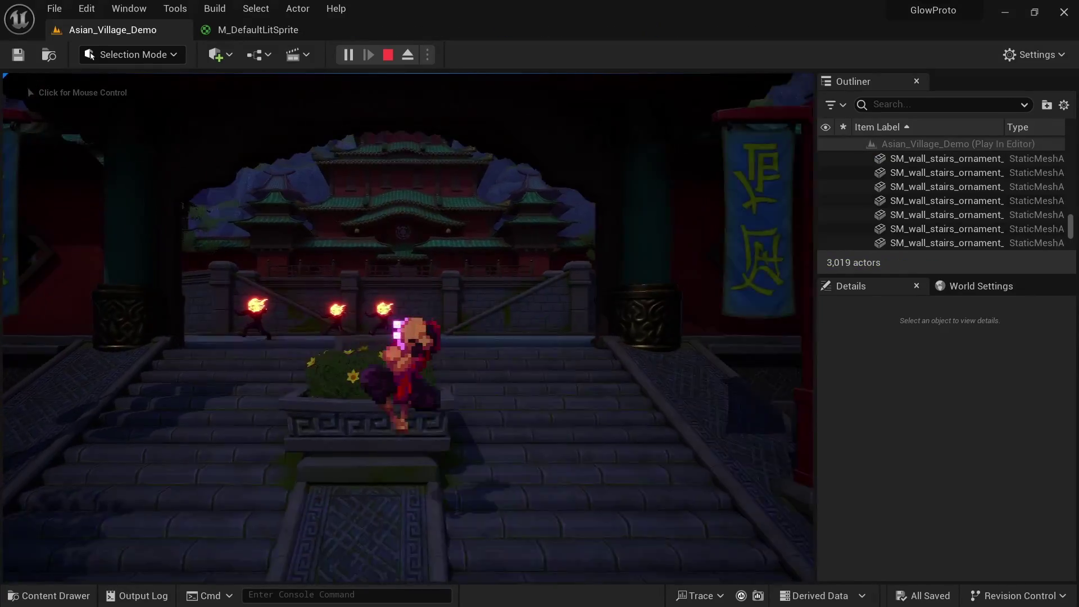
{"action": "key", "text": "s"}
{"action": "key", "text": "f"}
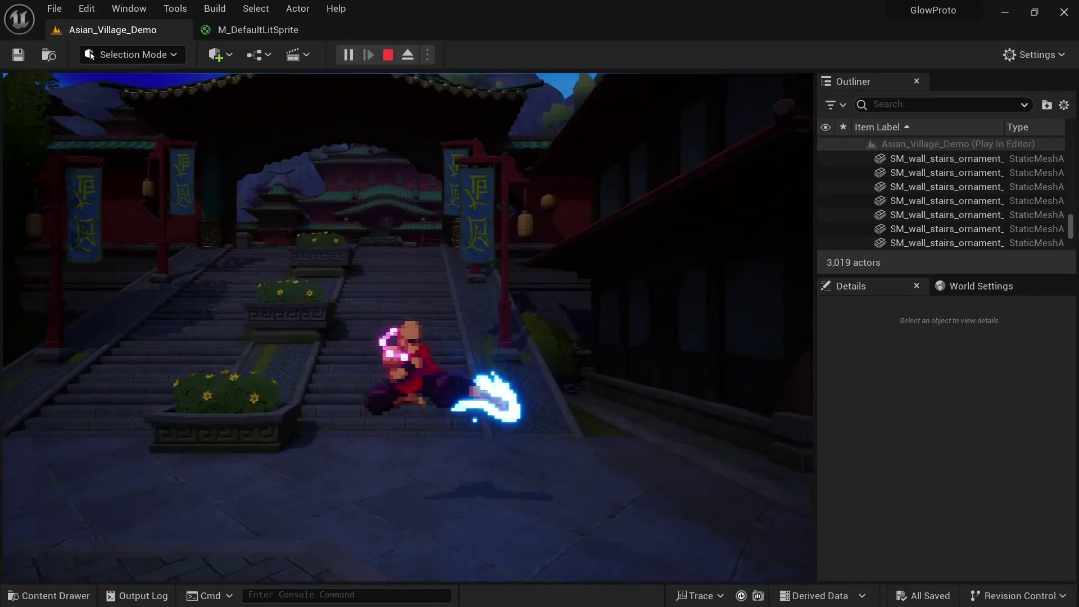
{"action": "key", "text": "f"}
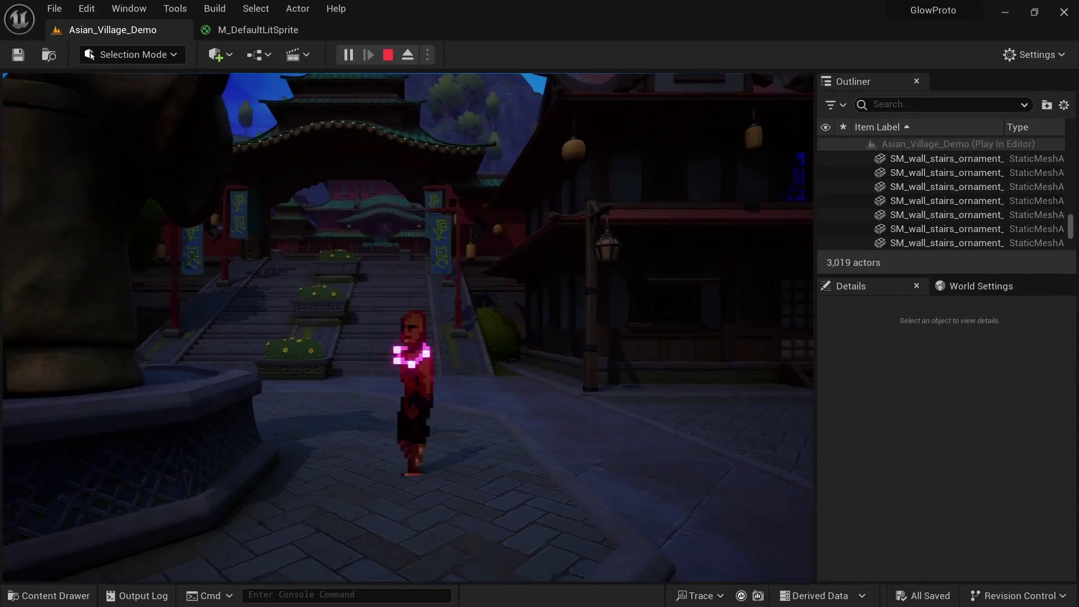
{"action": "key", "text": "f"}
{"action": "key", "text": "f"}
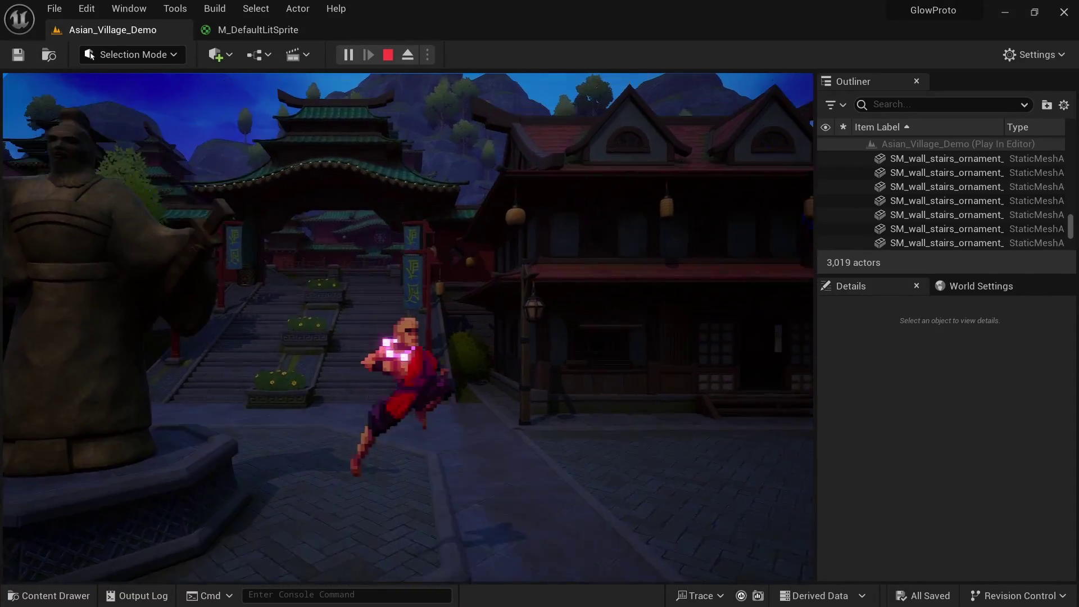
{"action": "key", "text": "f"}
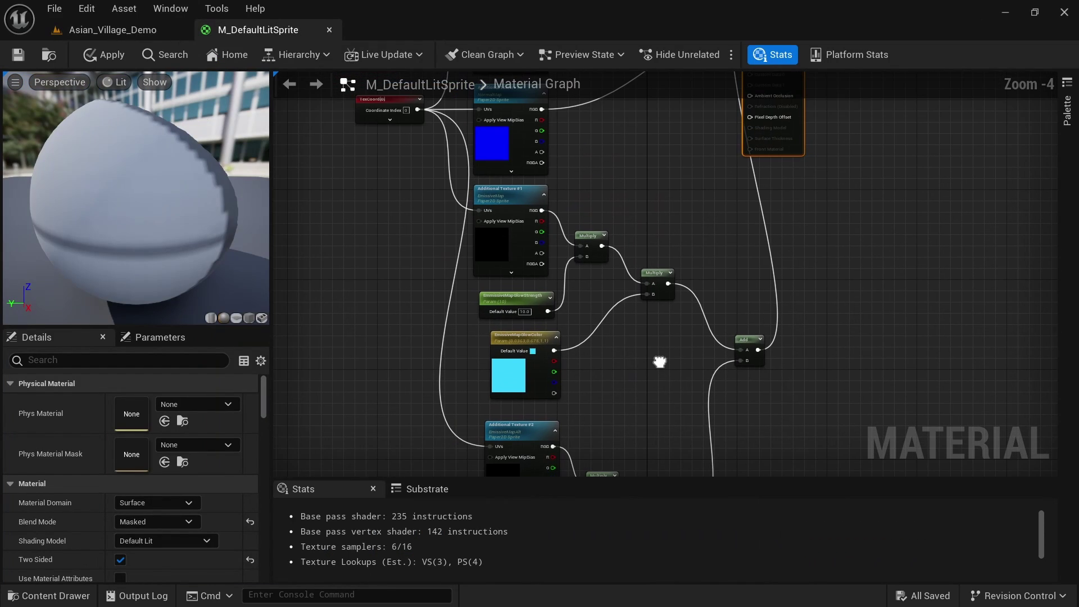
Inspect the Add node combining both emissive maps and its link to the material result node
{"action": "scroll", "coordinate": [483, 275], "scroll_direction": "up", "scroll_amount": 1}
{"action": "left_click_drag", "start_coordinate": [697, 416], "coordinate": [696, 416]}
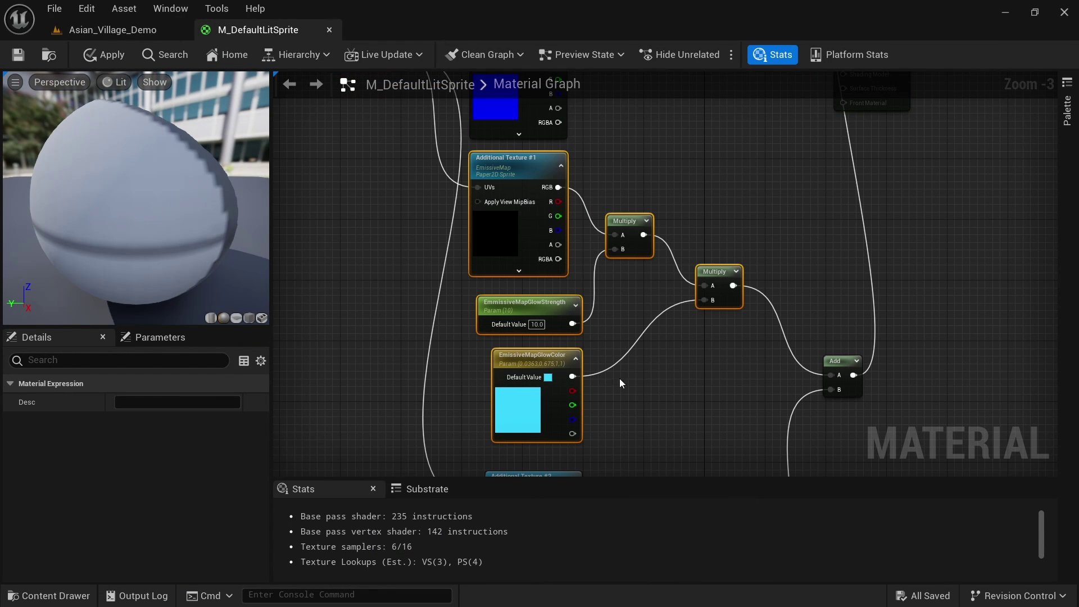
{"action": "right_click_drag", "start_coordinate": [565, 236], "coordinate": [559, 322]}
{"action": "scroll", "coordinate": [558, 323], "scroll_direction": "up", "scroll_amount": 3}
{"action": "left_click_drag", "start_coordinate": [706, 132], "coordinate": [818, 297]}
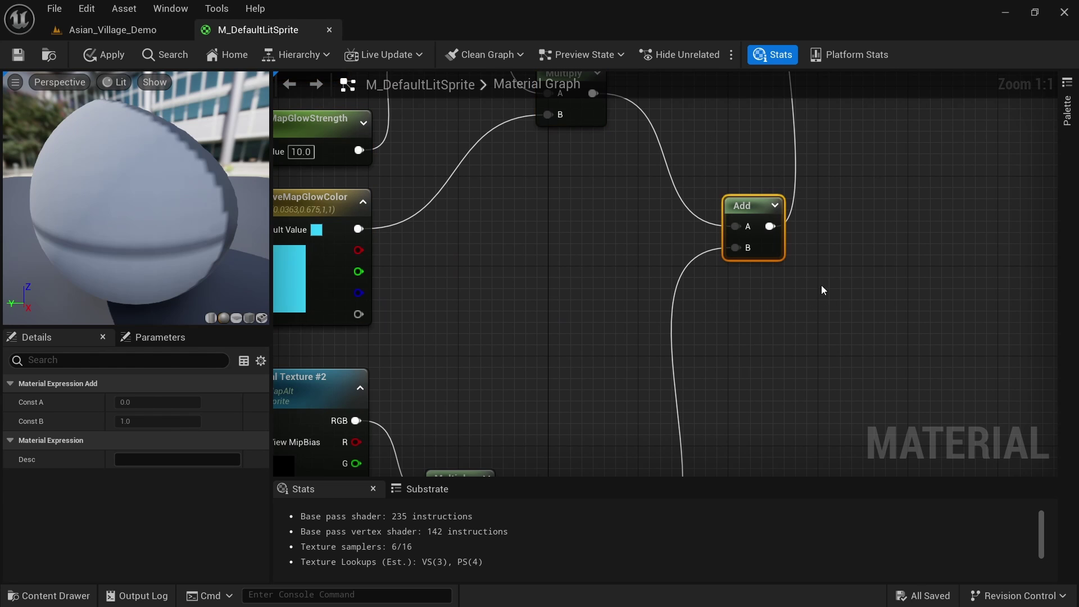
{"action": "scroll", "coordinate": [762, 232], "scroll_direction": "down", "scroll_amount": 3}
{"action": "right_click_drag", "start_coordinate": [752, 294], "coordinate": [673, 194]}
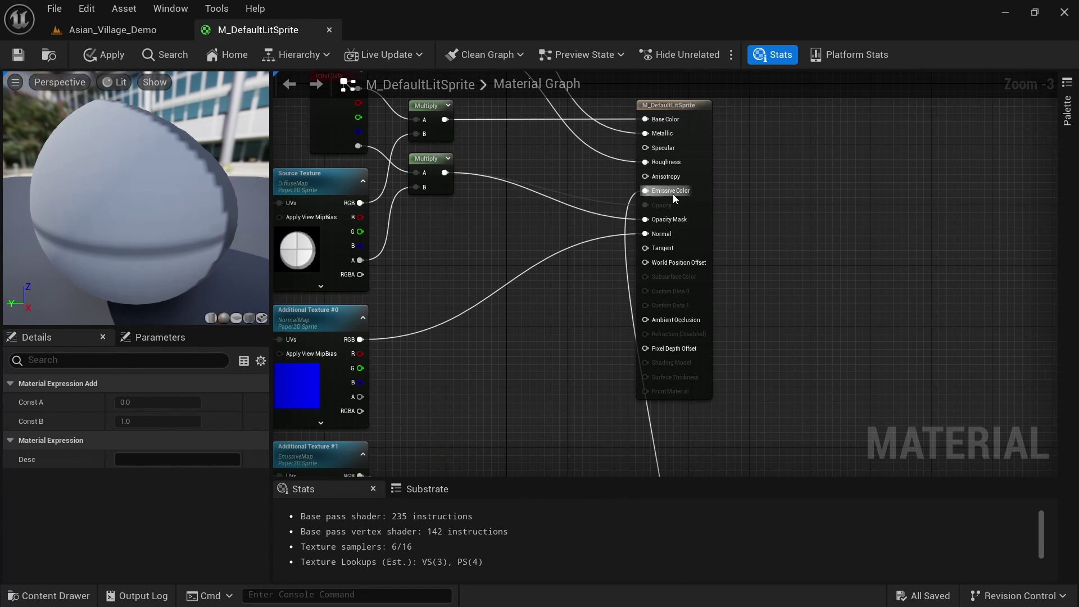
Review the Additional Texture #2, EmissiveMapAltGlowStrength and EmissiveMapAltGlowColor nodes, then shift the alt glow colour toward purple
{"action": "right_click_drag", "start_coordinate": [564, 428], "coordinate": [518, 214]}
{"action": "scroll", "coordinate": [518, 214], "scroll_direction": "up", "scroll_amount": 3}
{"action": "left_click", "coordinate": [519, 215]}
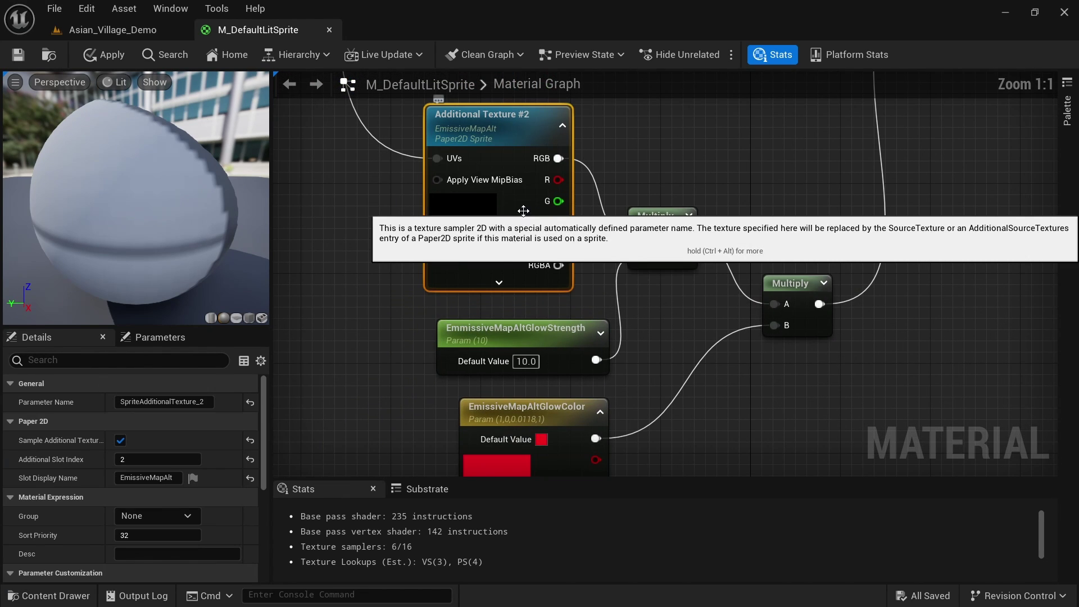
{"action": "left_click", "coordinate": [539, 340]}
{"action": "left_click", "coordinate": [565, 415]}
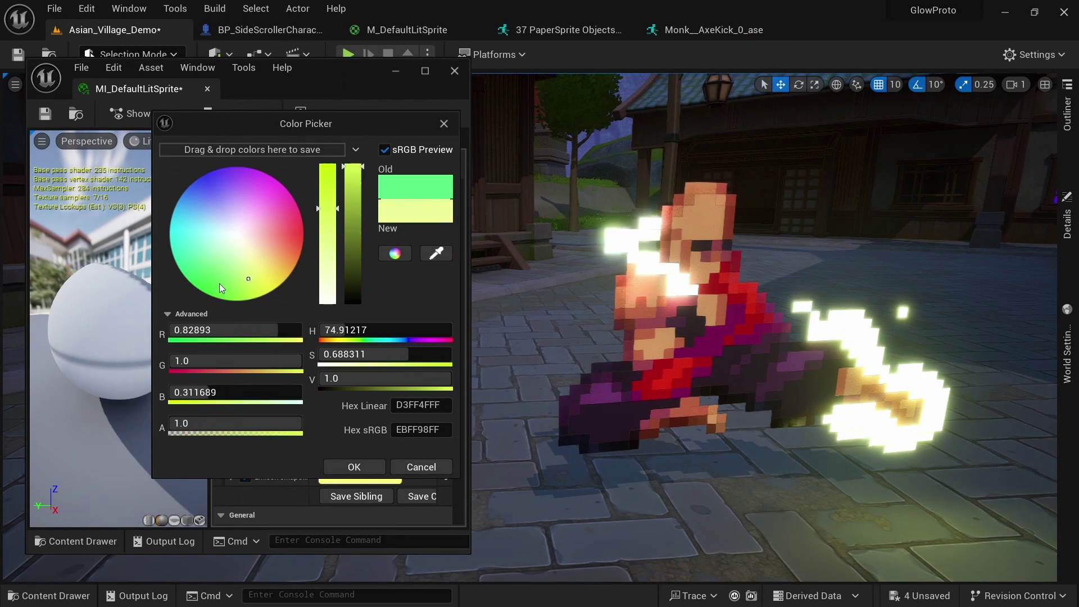
{"action": "left_click_drag", "start_coordinate": [220, 283], "coordinate": [286, 199]}
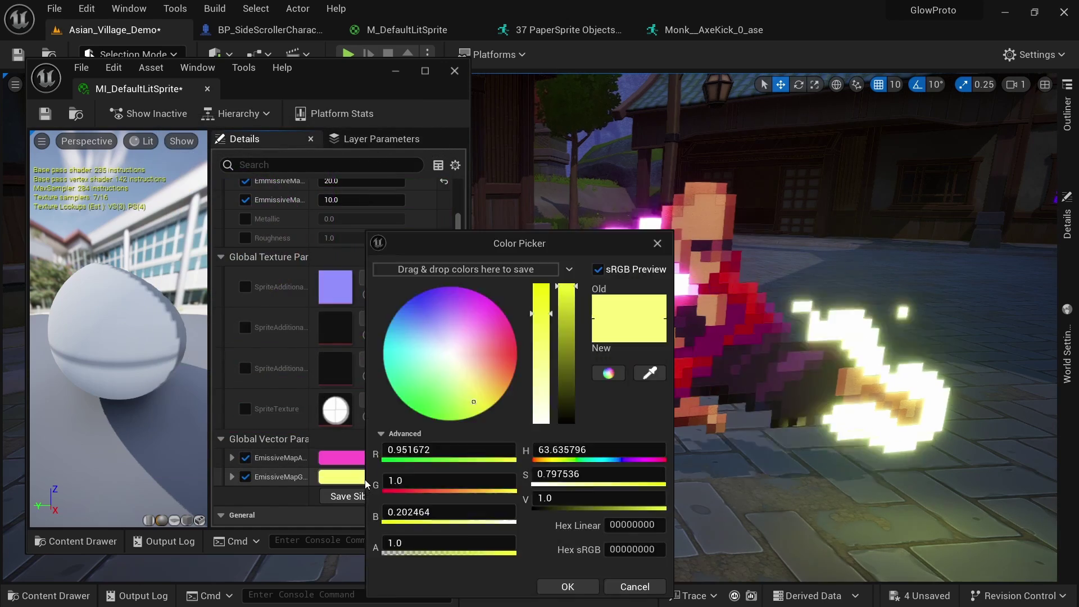